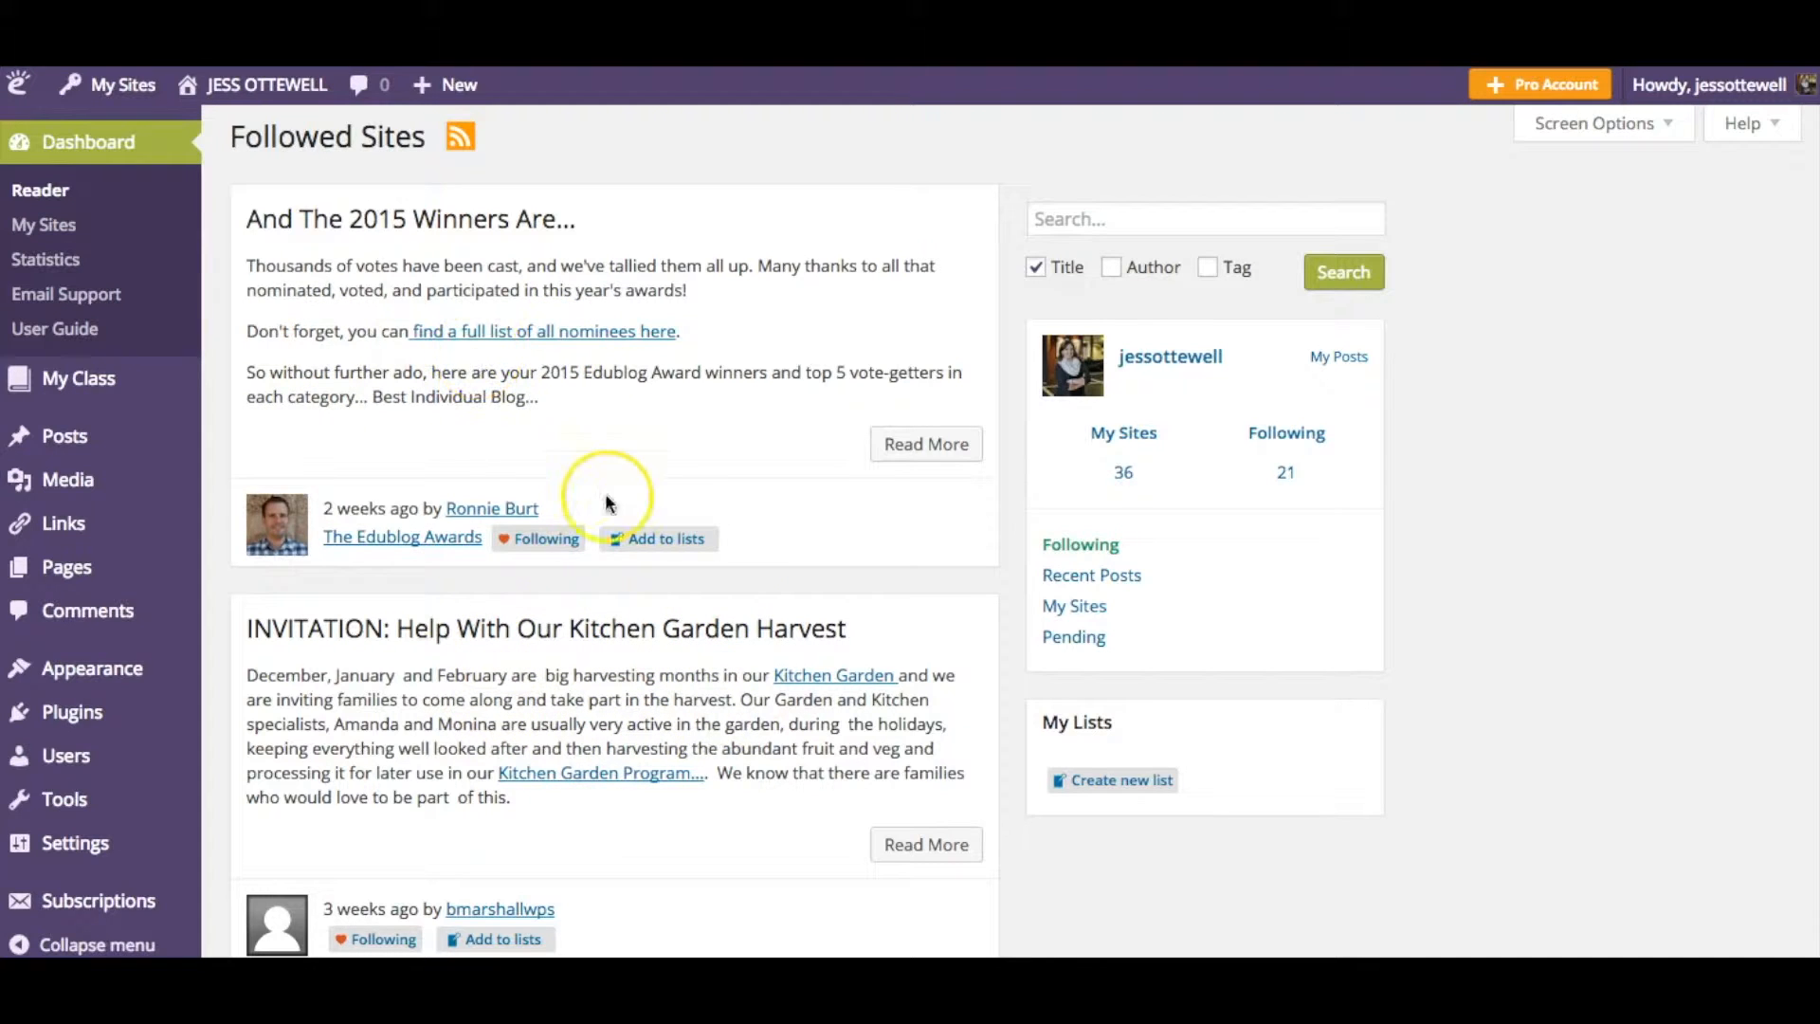
- Open the list of all posts from the dashboard
scroll(605, 527, "down", 20)
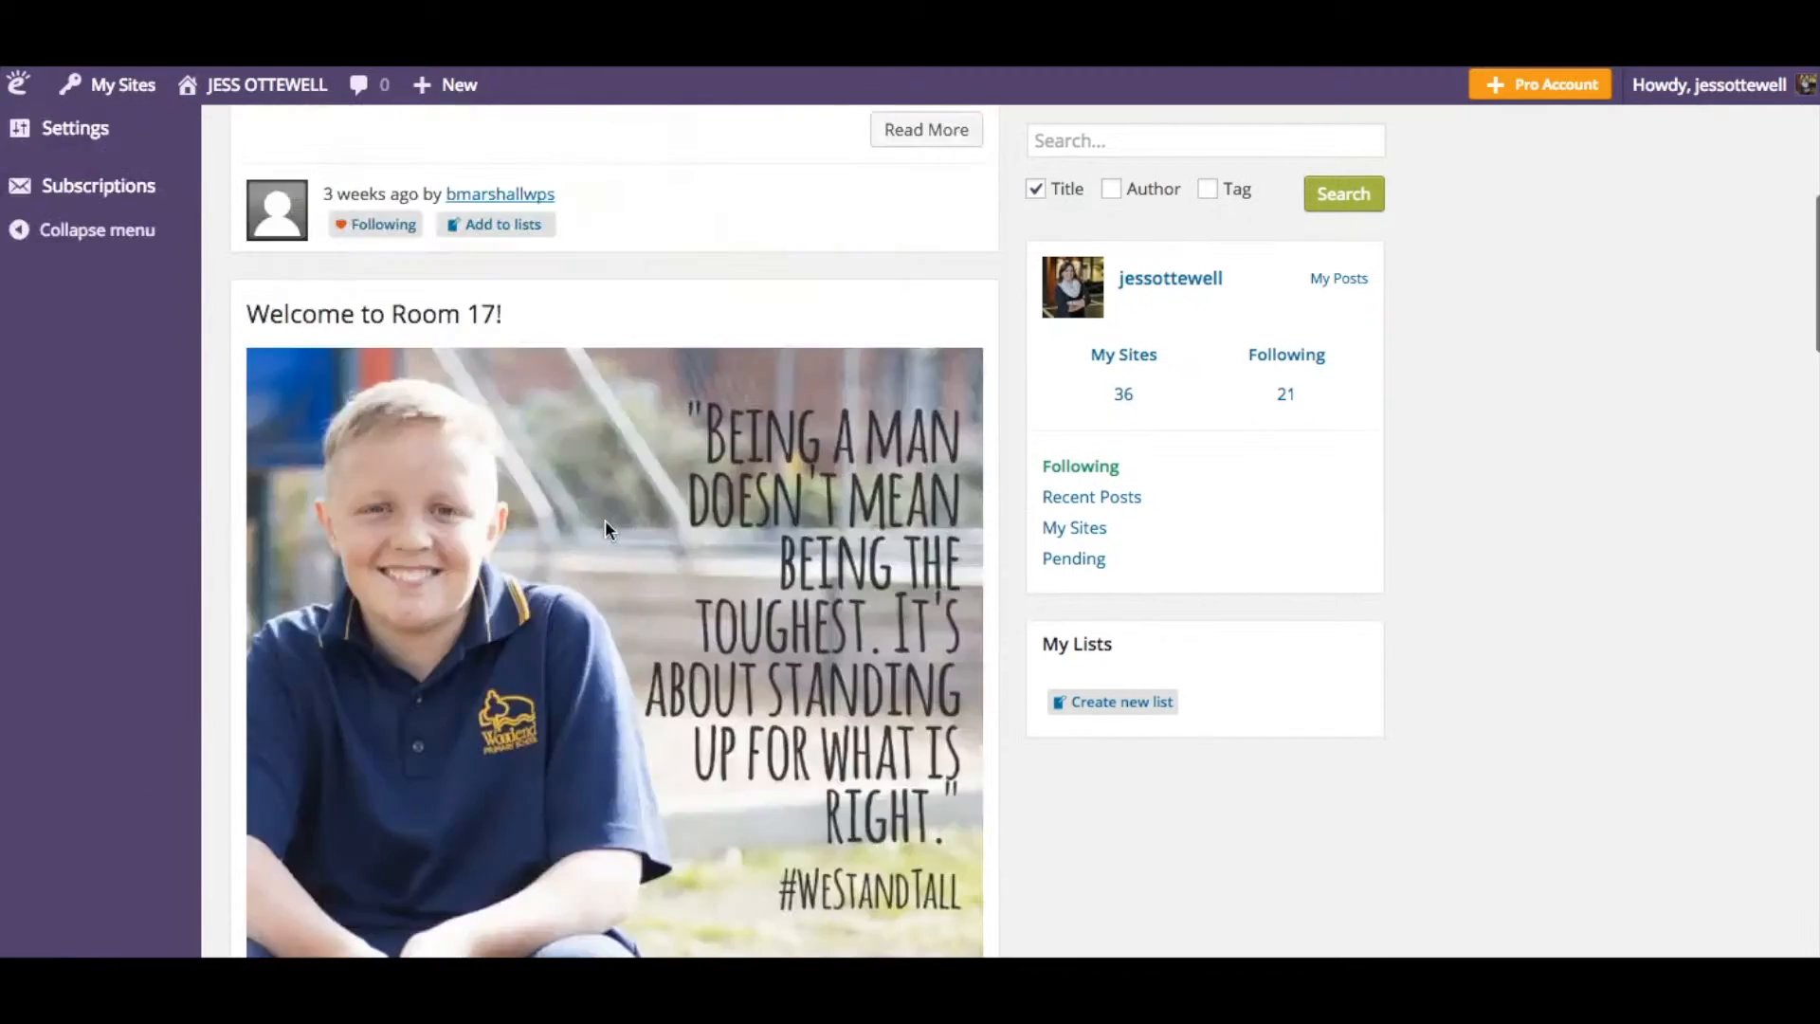
scroll(605, 527, "up", 15)
scroll(605, 527, "up", 5)
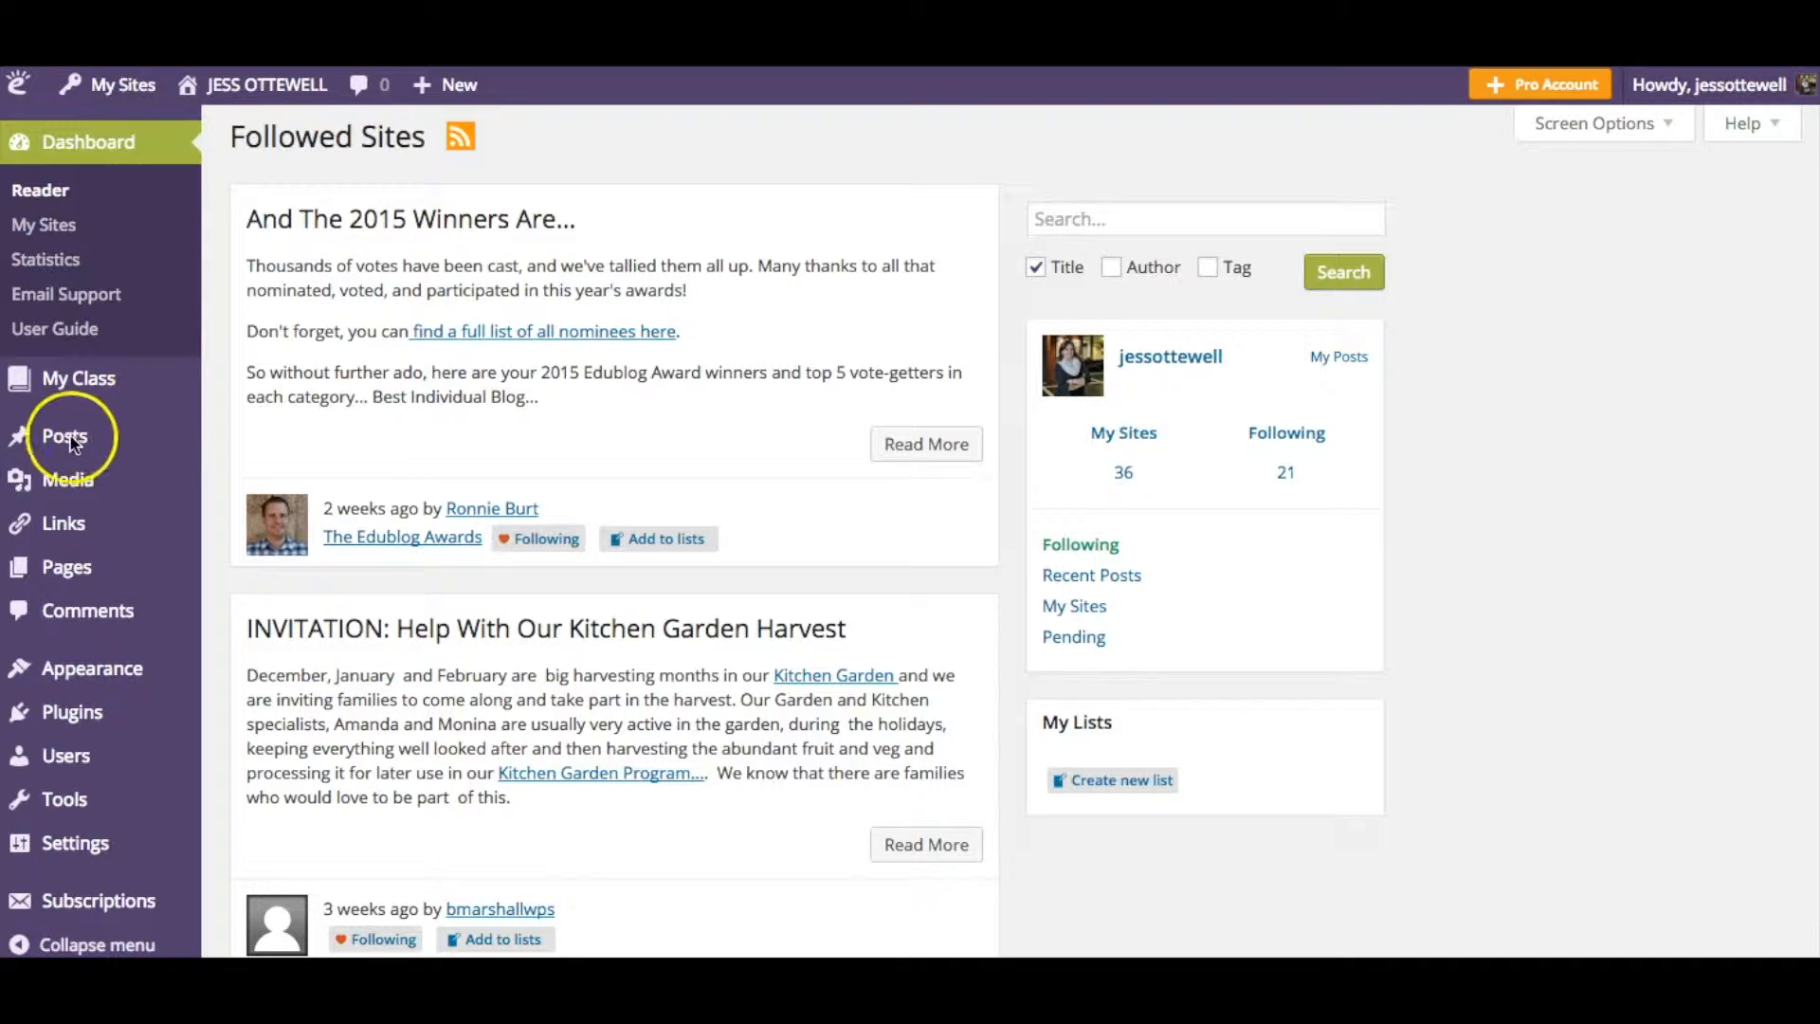
mouse_move(77, 446)
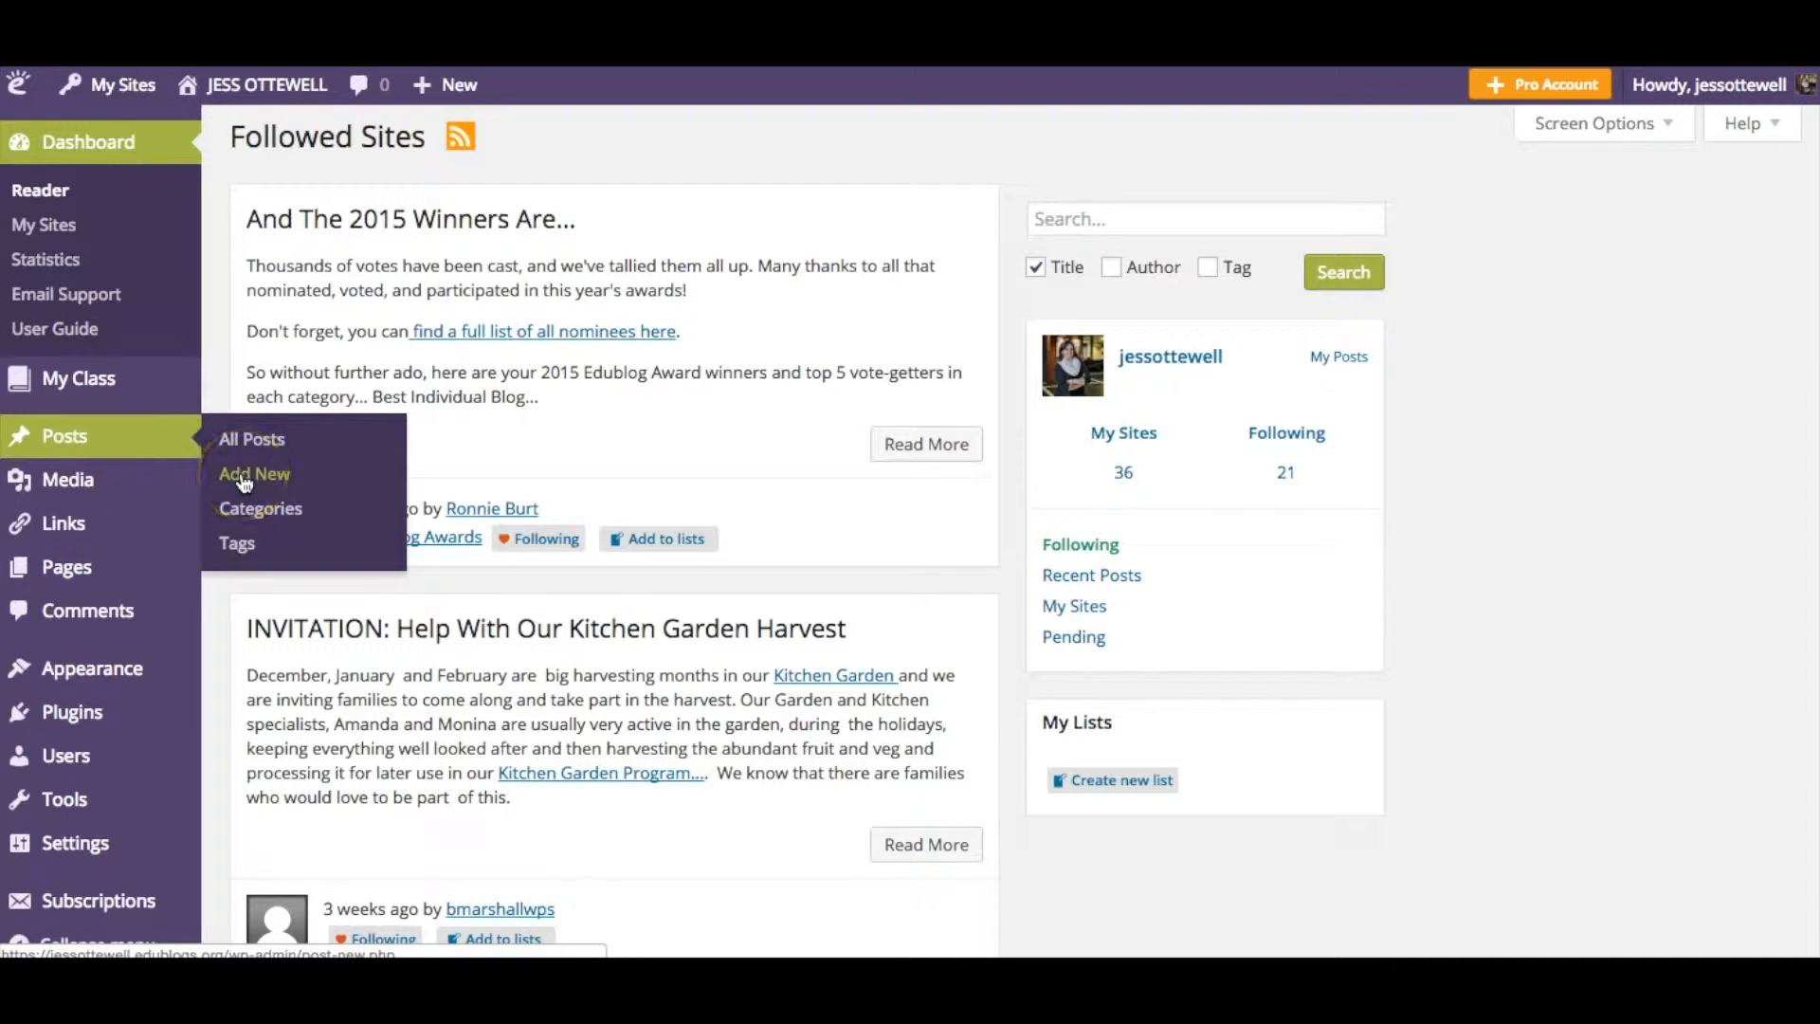
left_click(243, 441)
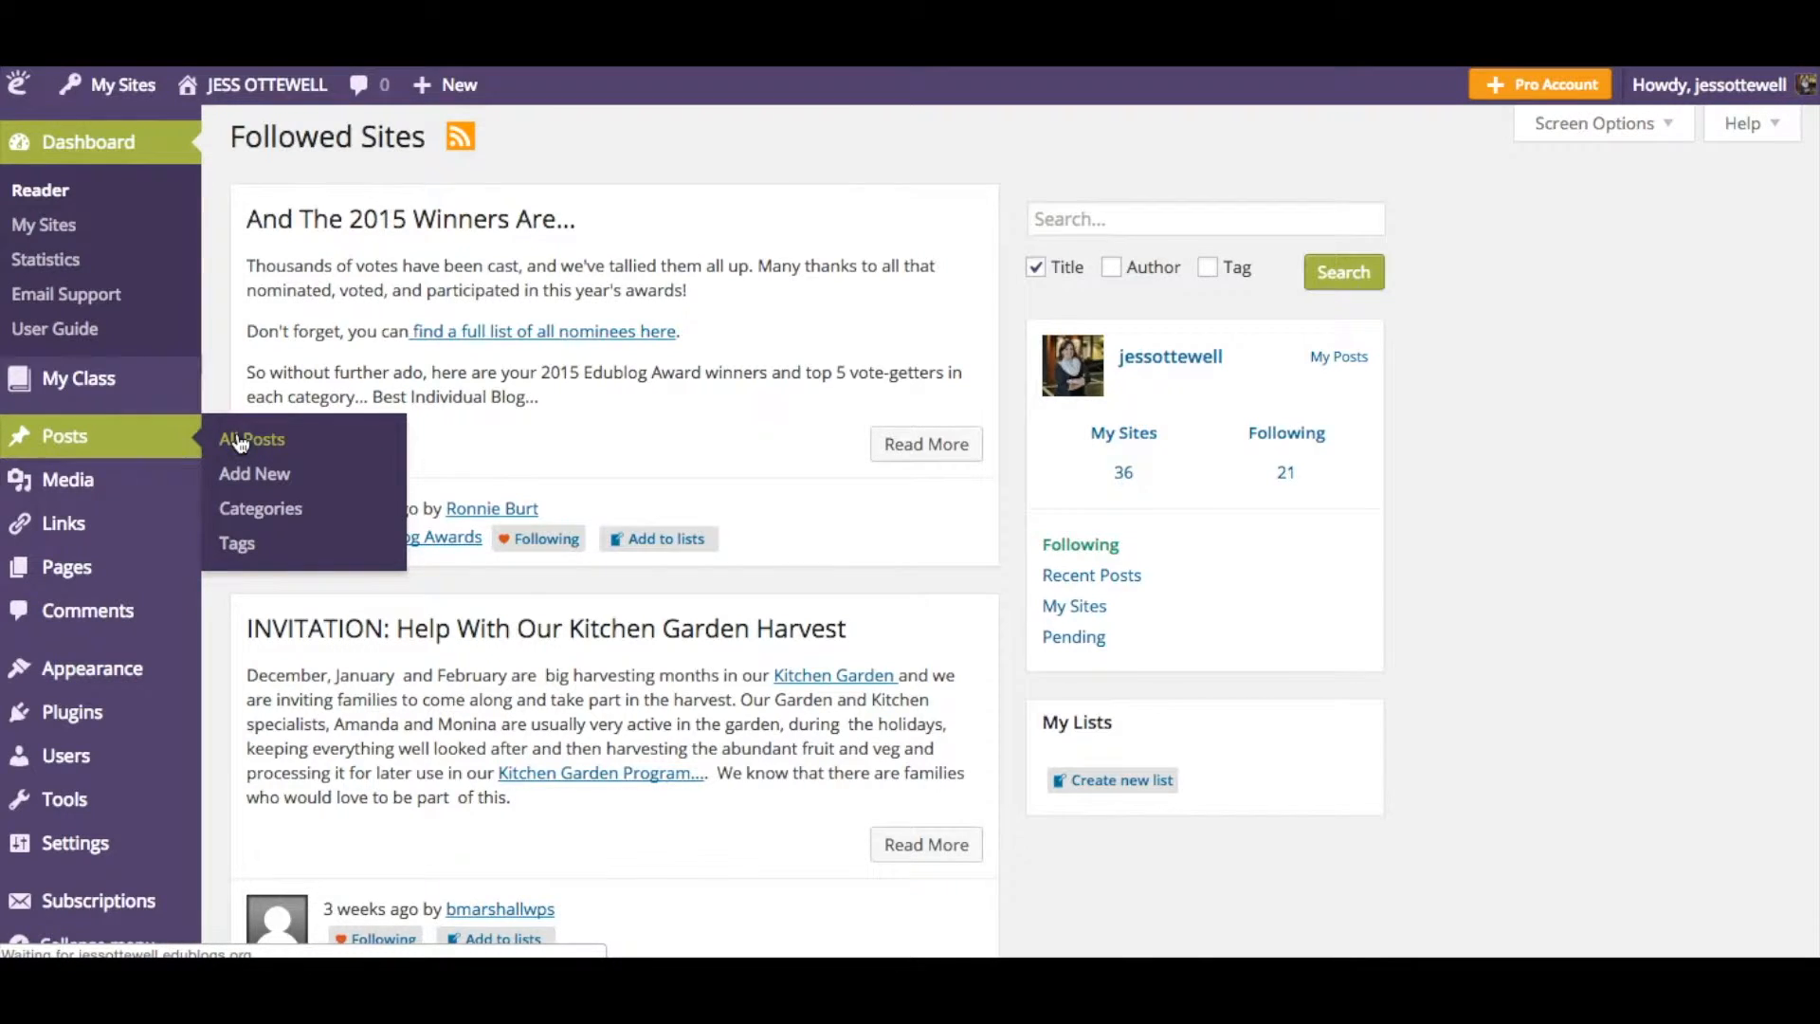
- Open the #teachersofinstagram draft post for editing
scroll(548, 498, "down", 4)
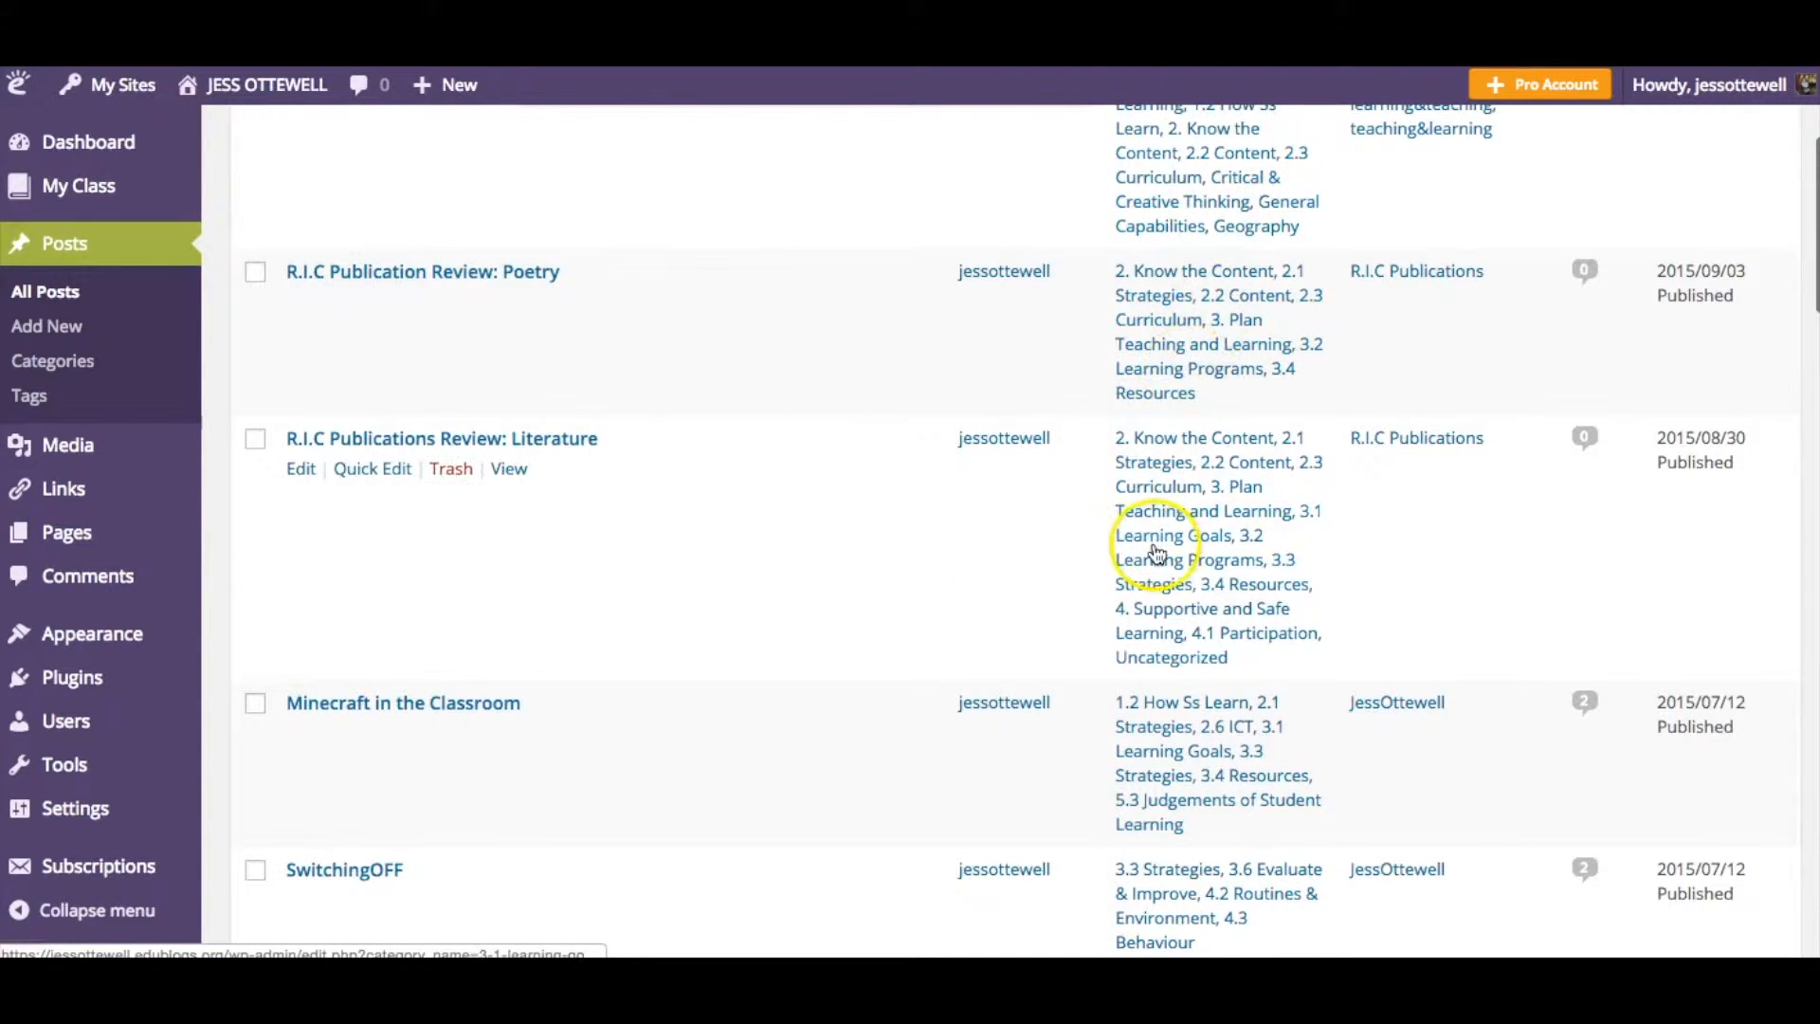
scroll(986, 520, "up", 5)
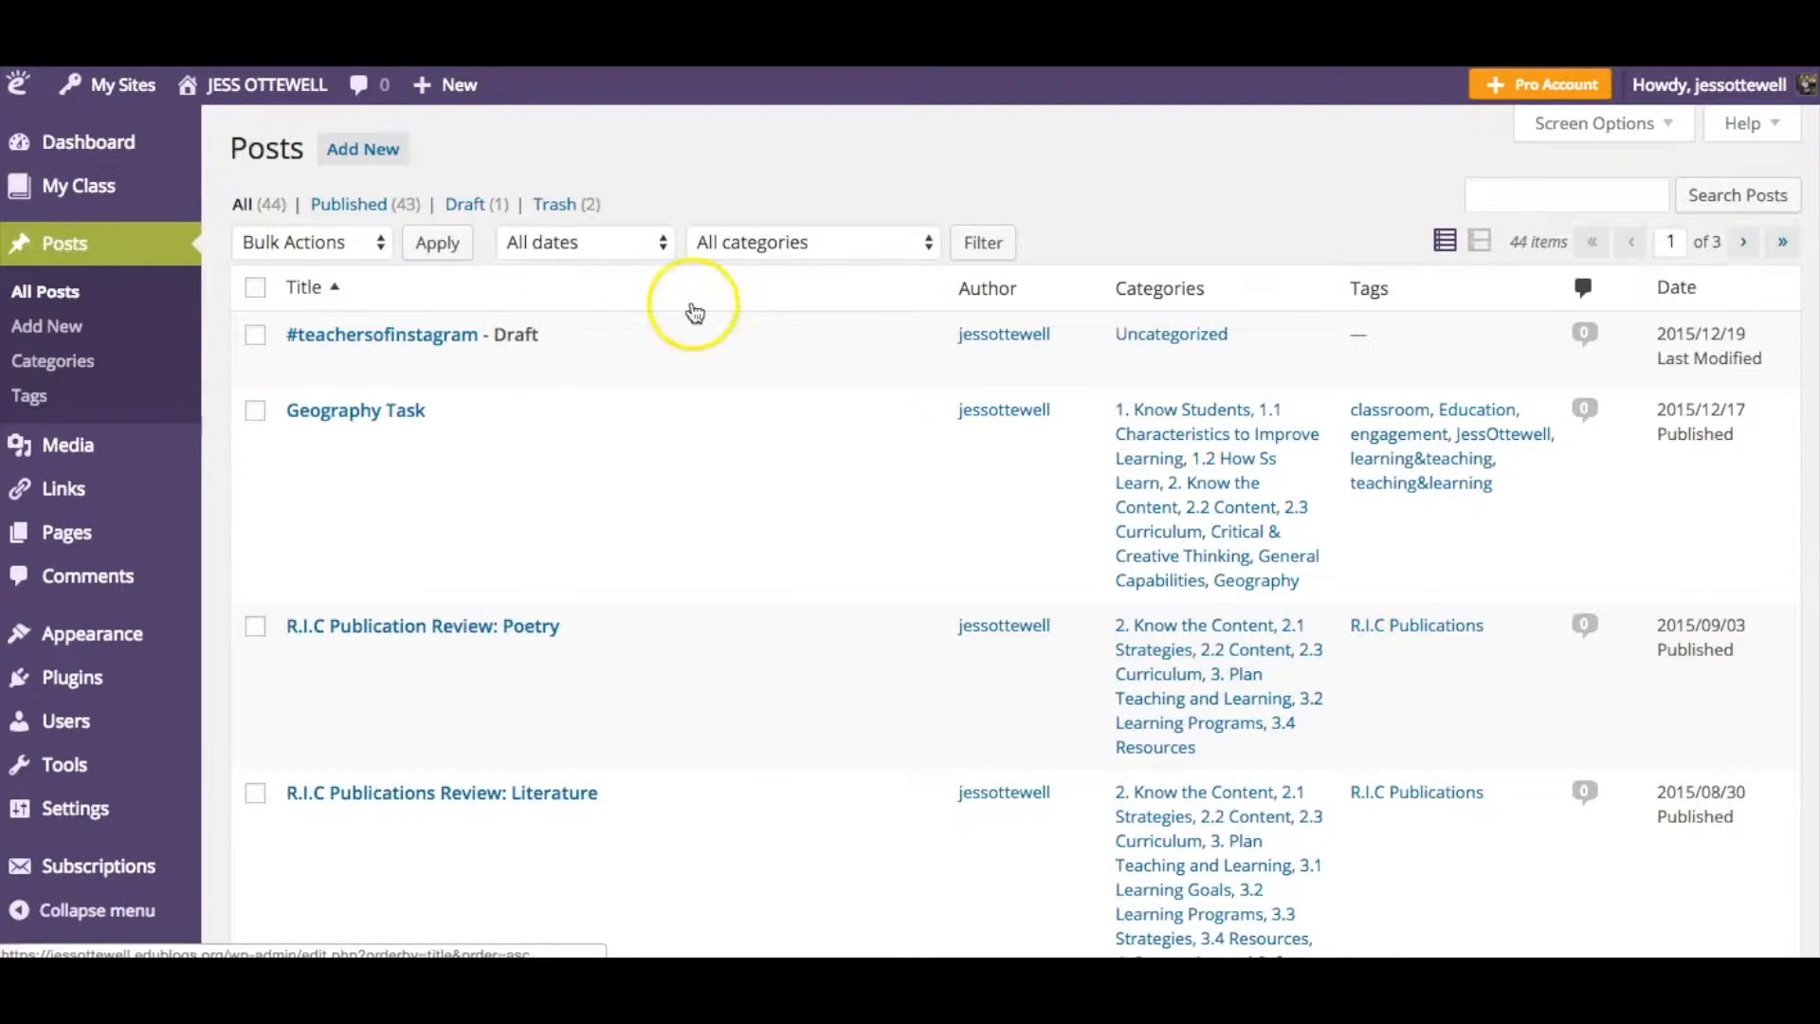
left_click(302, 366)
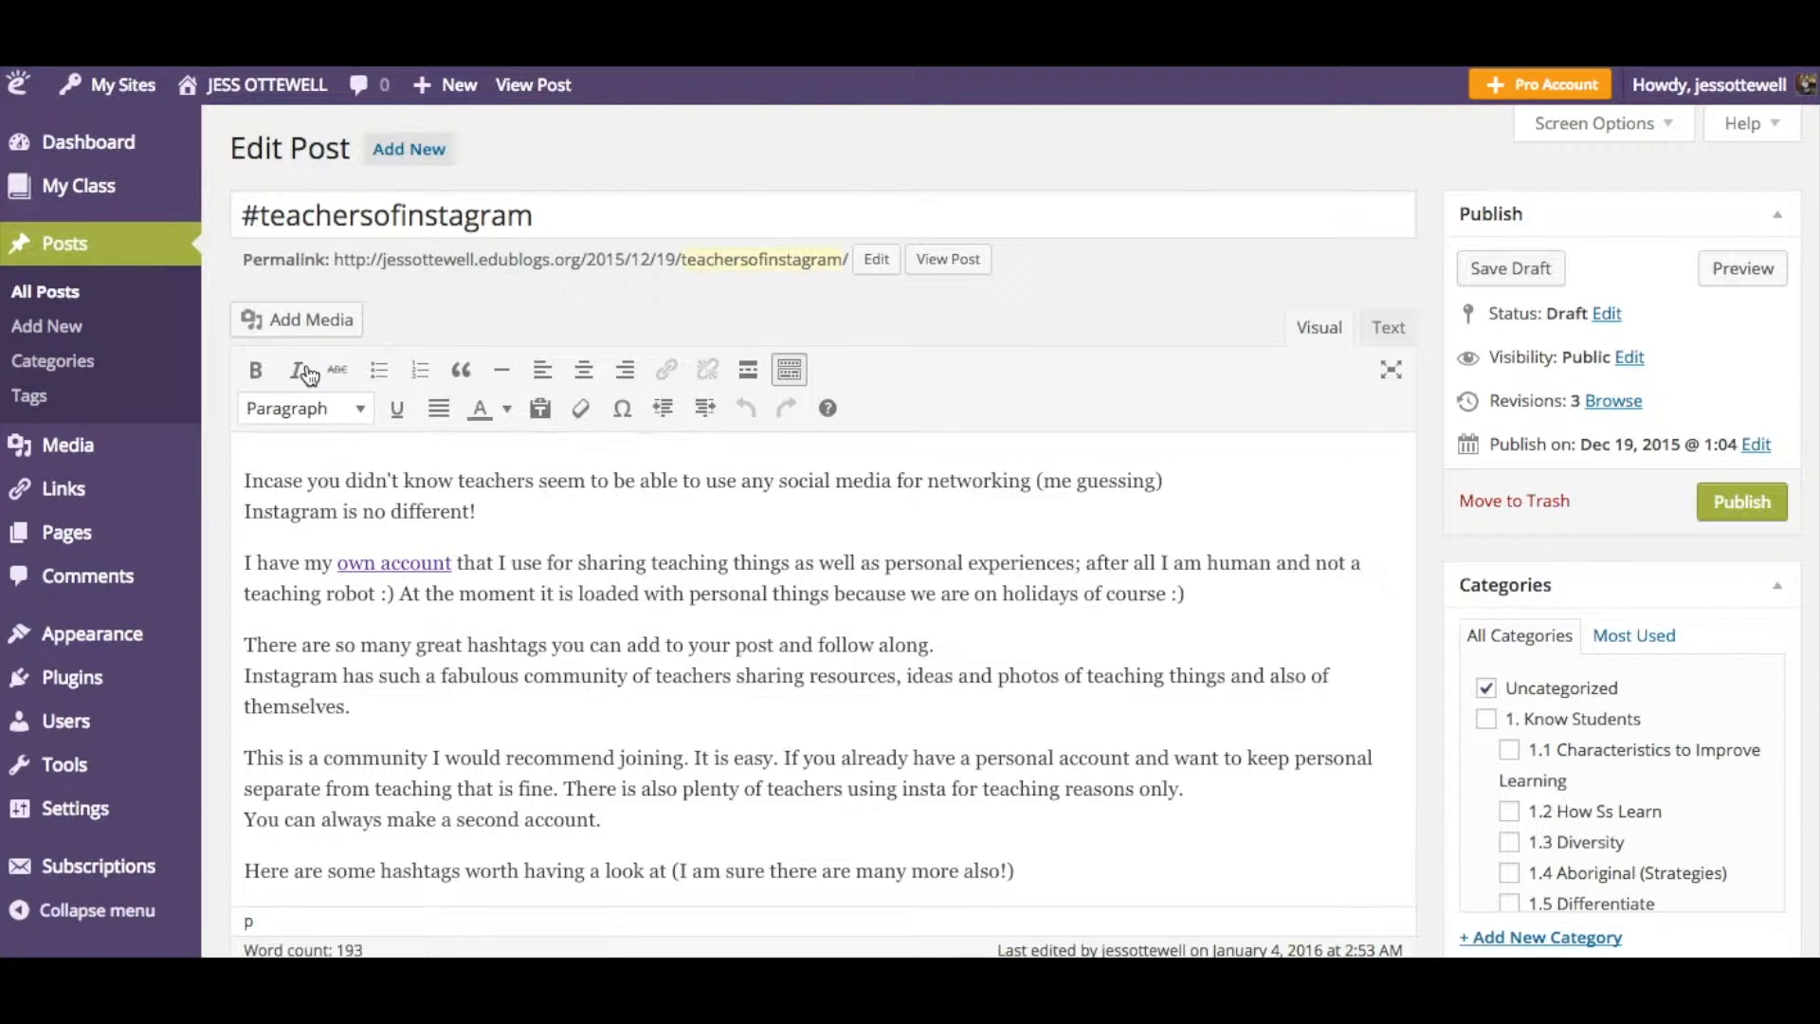
- Remove the Uncategorized category from the post
left_click(890, 547)
scroll(1104, 512, "down", 4)
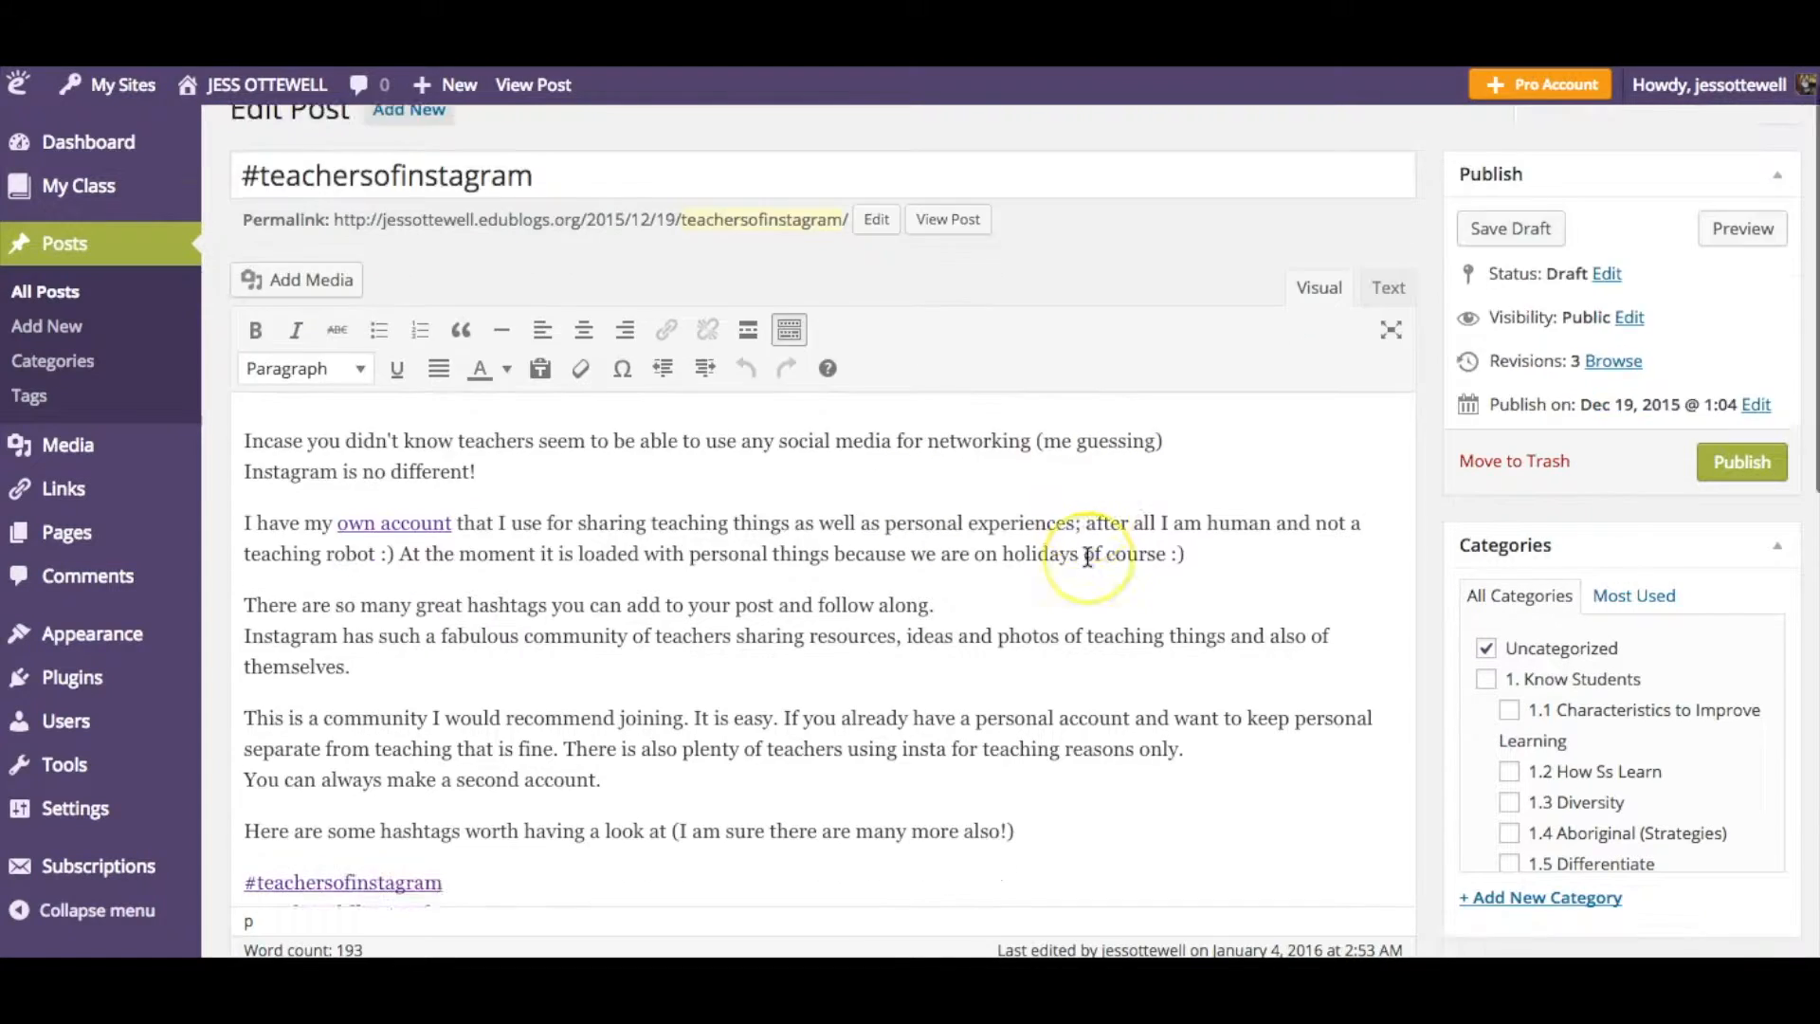
scroll(1088, 557, "down", 4)
scroll(1087, 556, "up", 7)
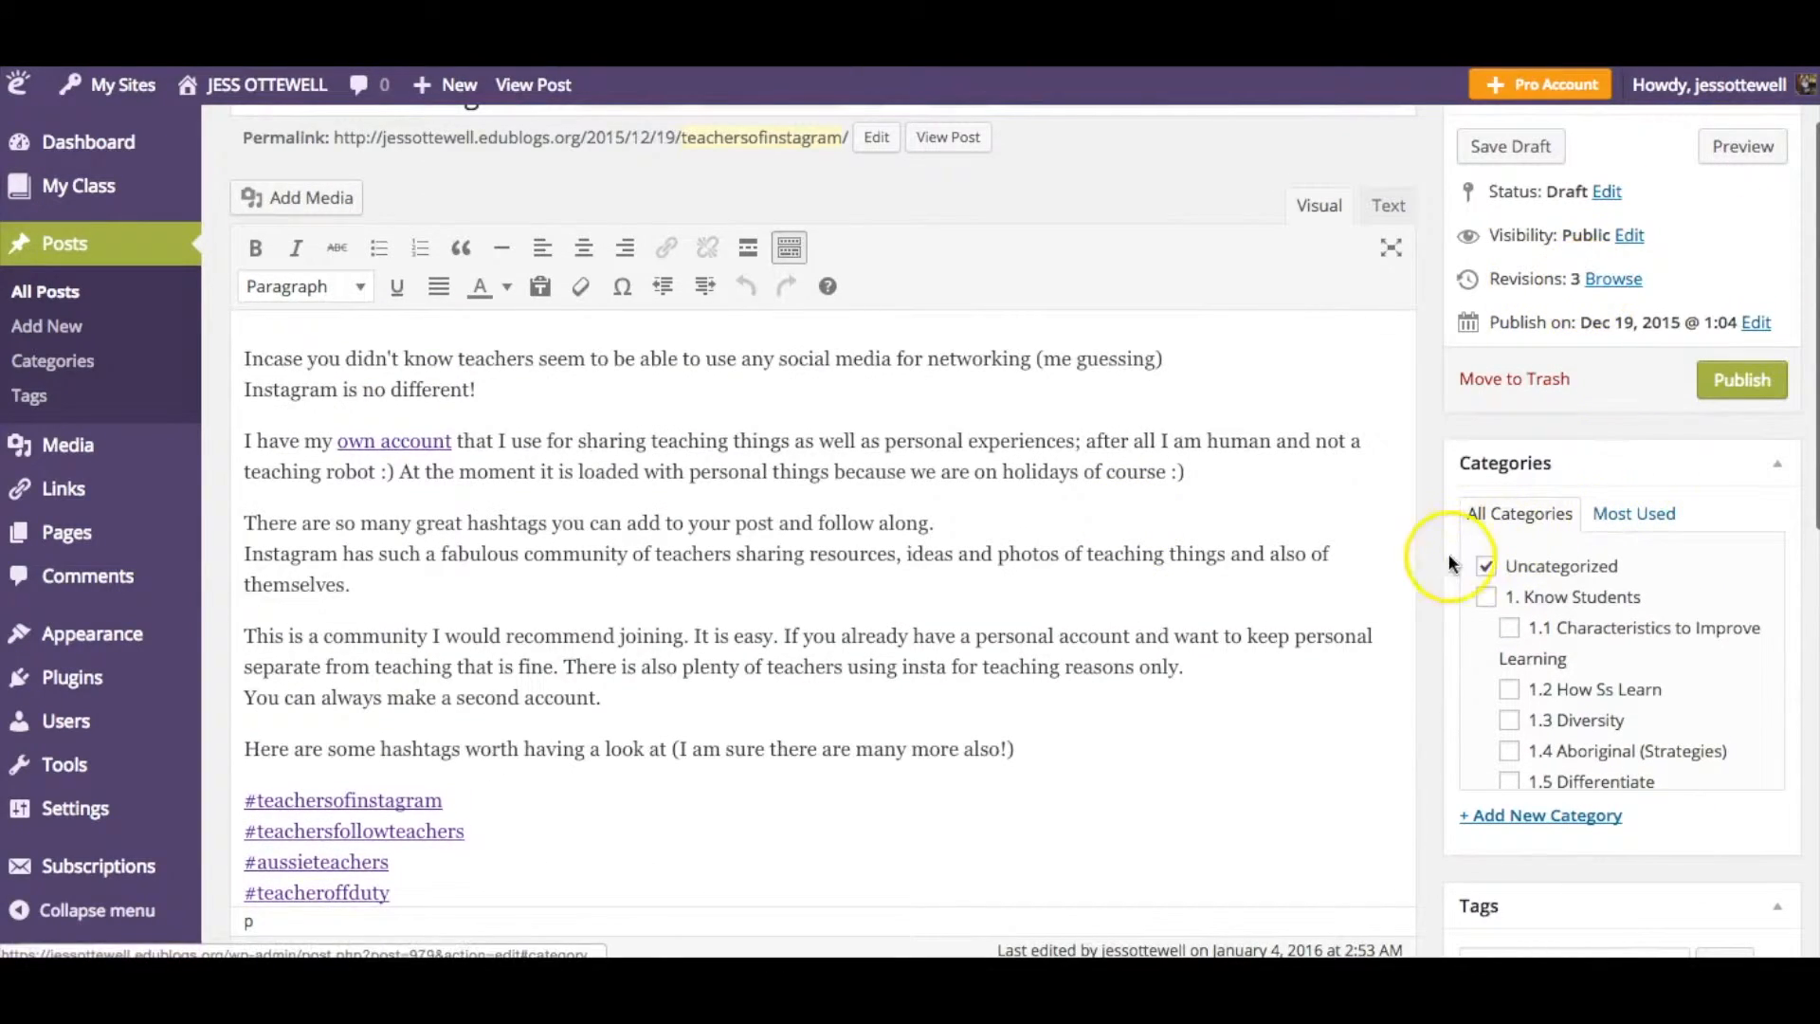
scroll(1428, 556, "down", 1)
left_click(1487, 506)
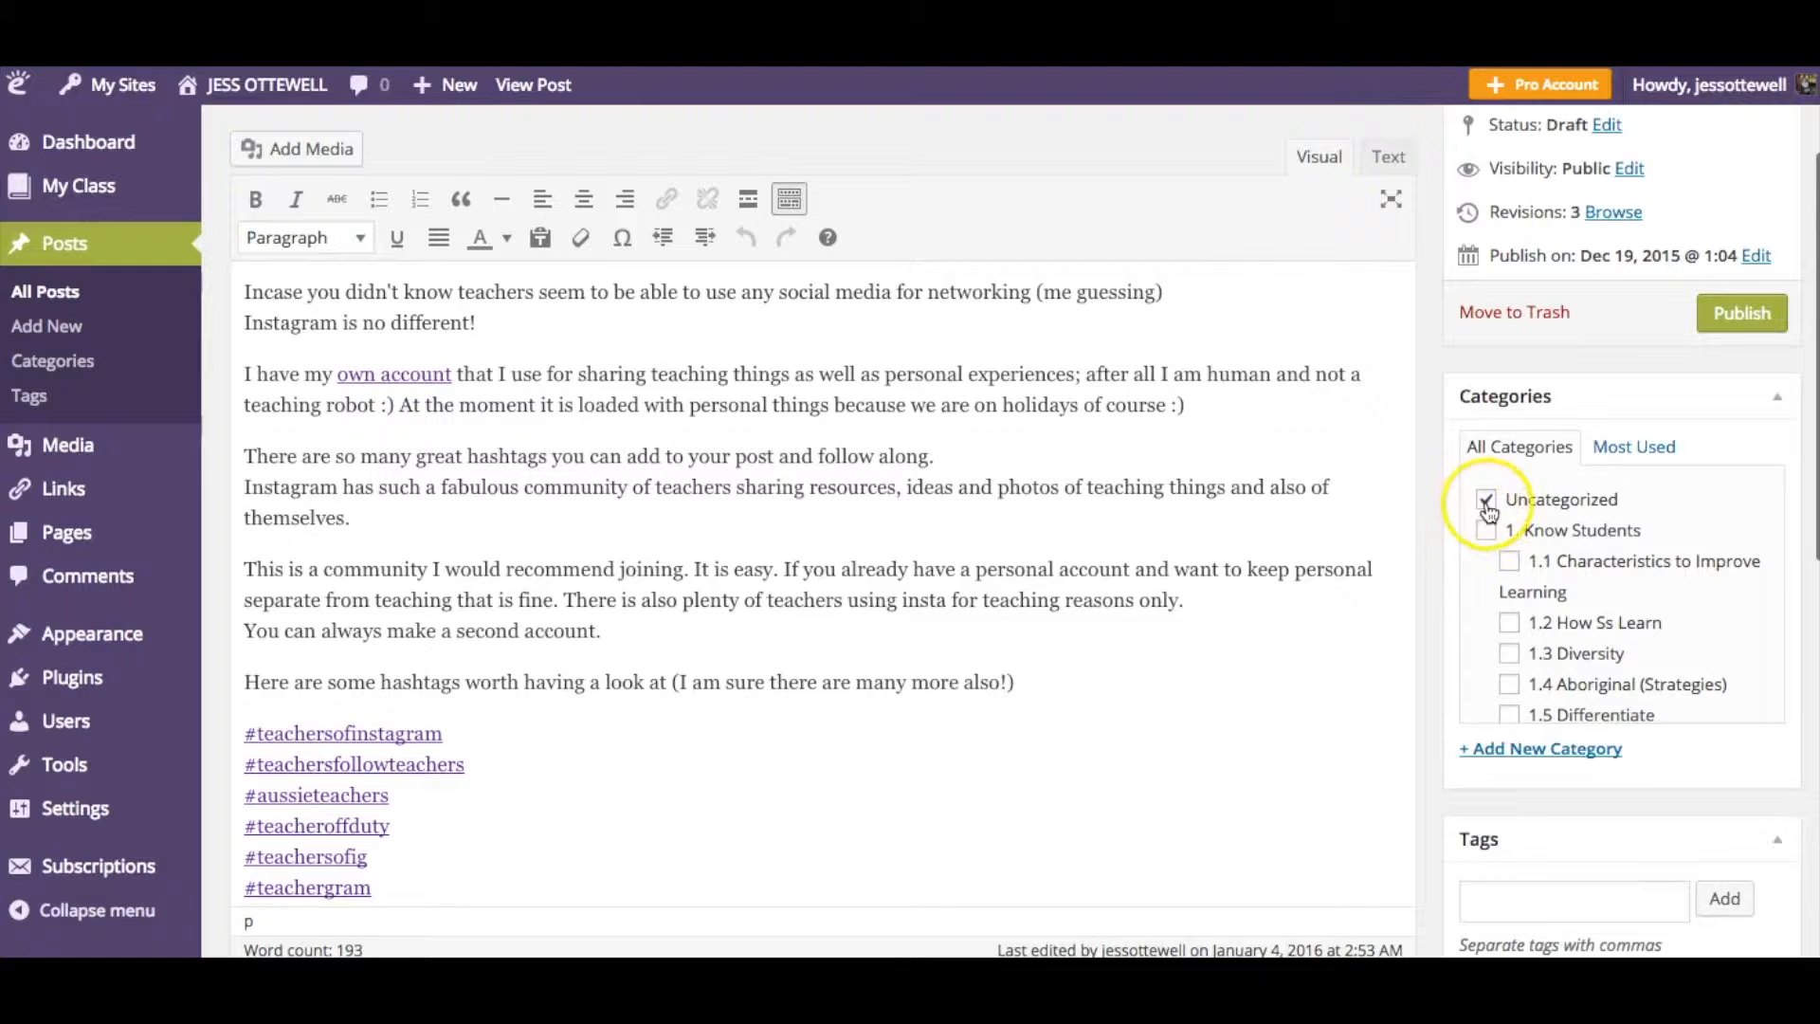
left_click(1487, 502)
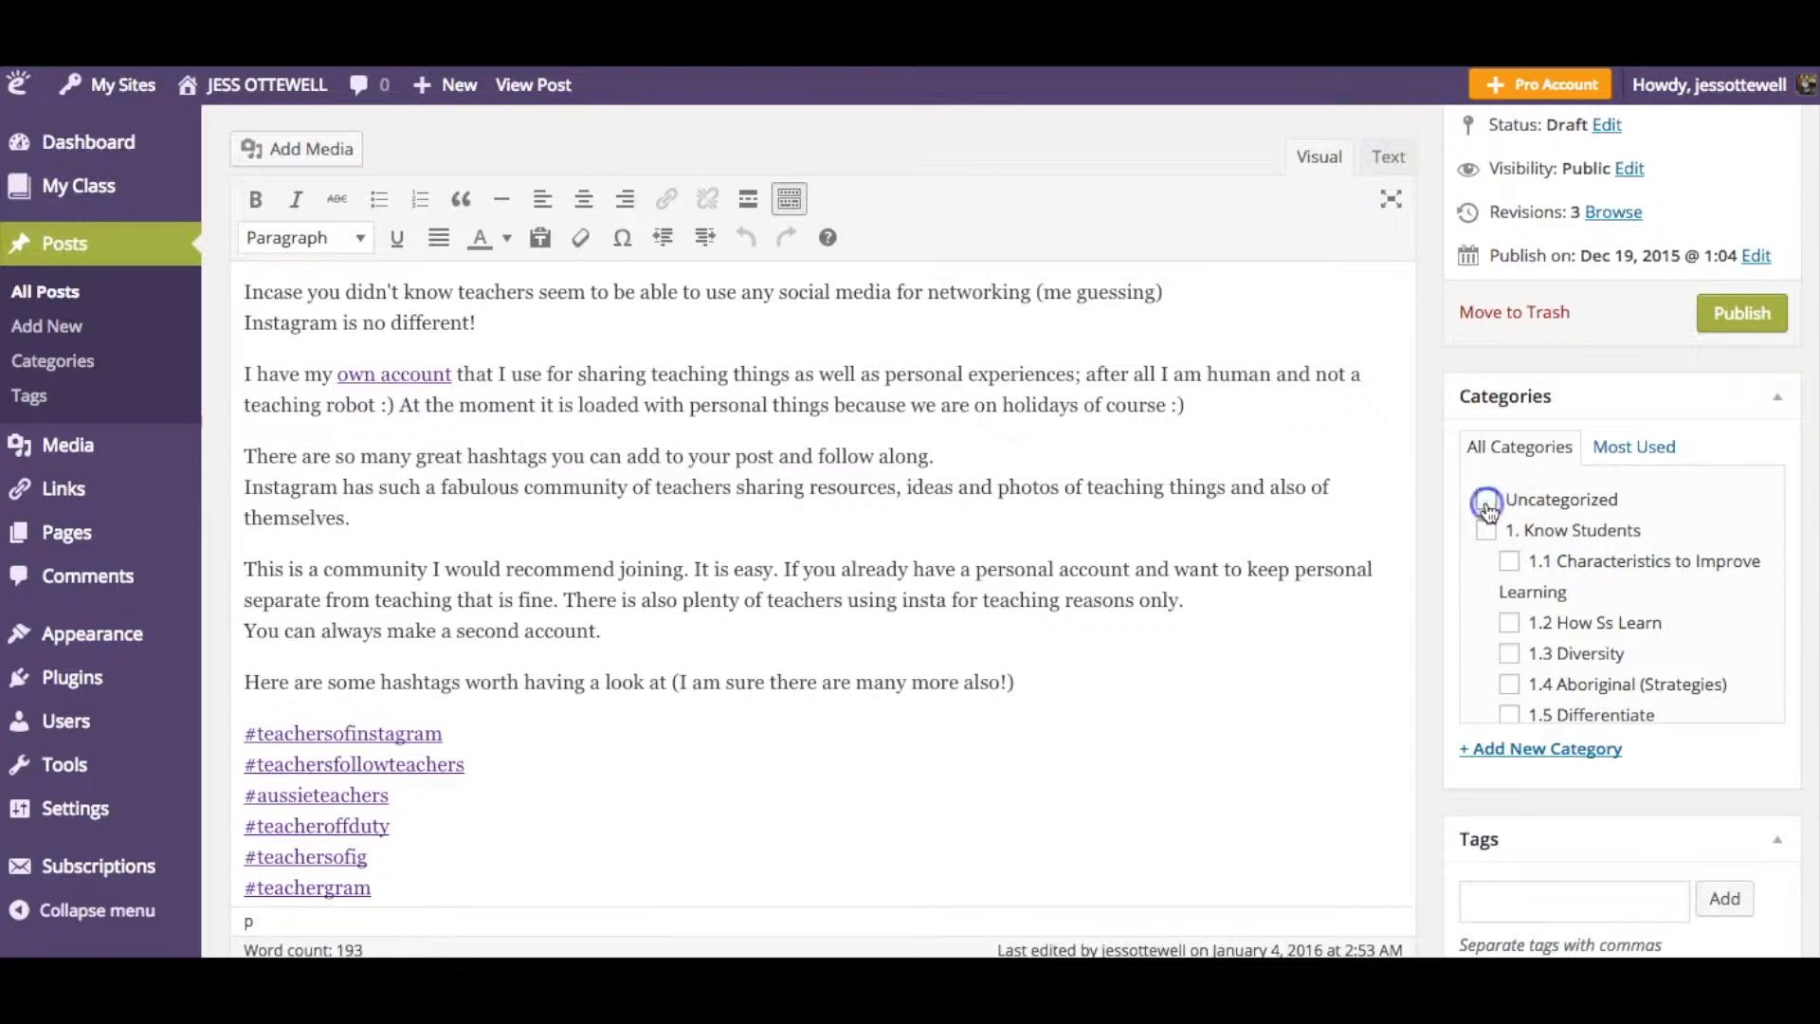
- Browse the category list to review the available teaching standard categories
scroll(1489, 512, "down", 1)
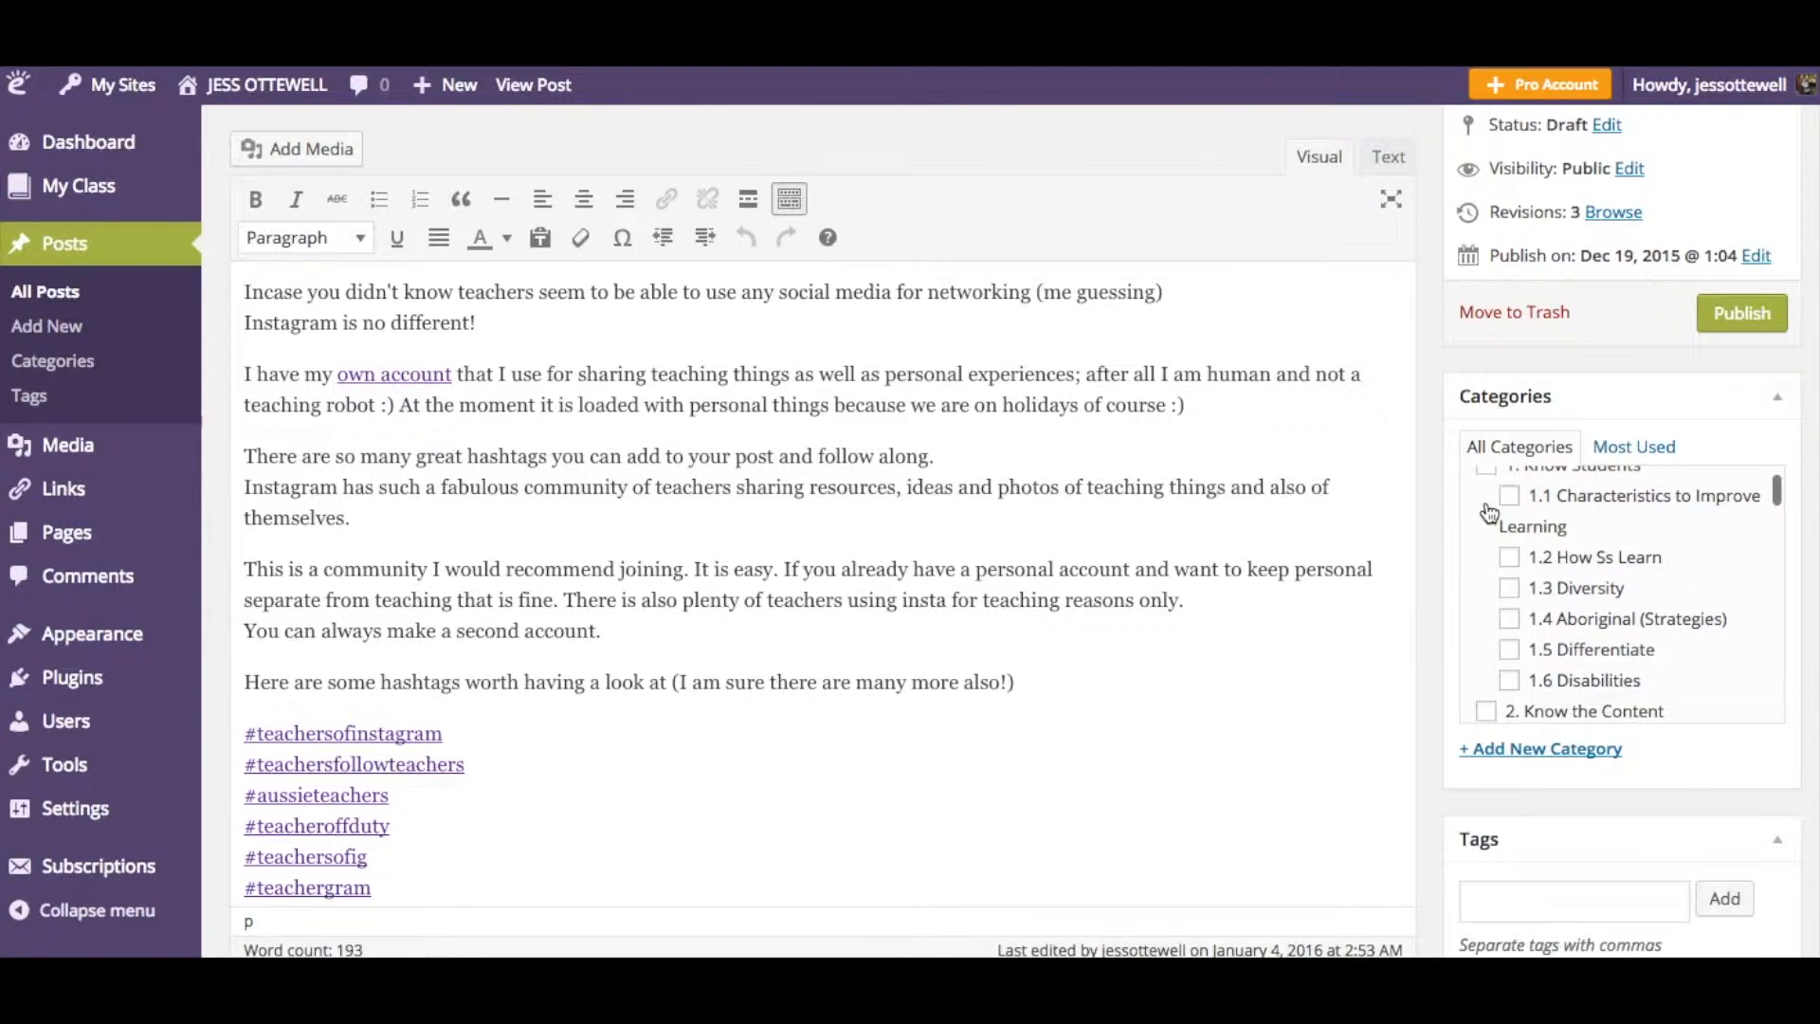
scroll(1489, 516, "up", 1)
left_click(1481, 535)
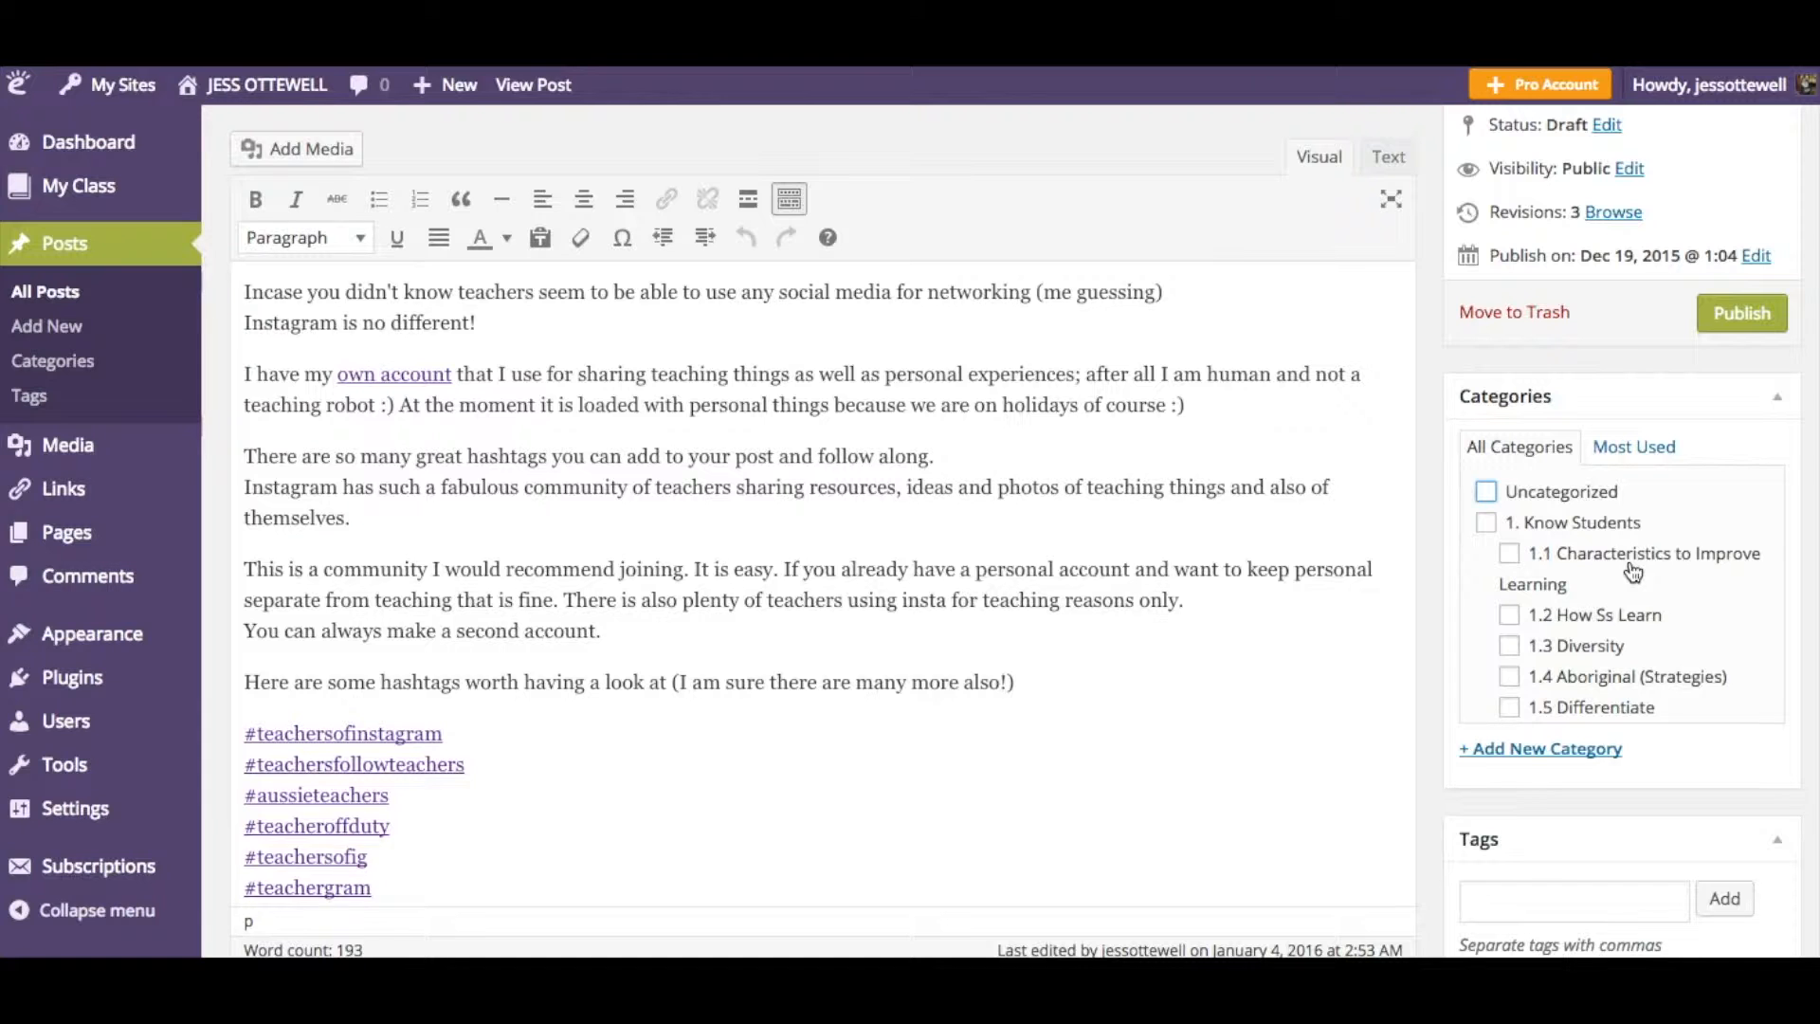
scroll(1633, 572, "down", 10)
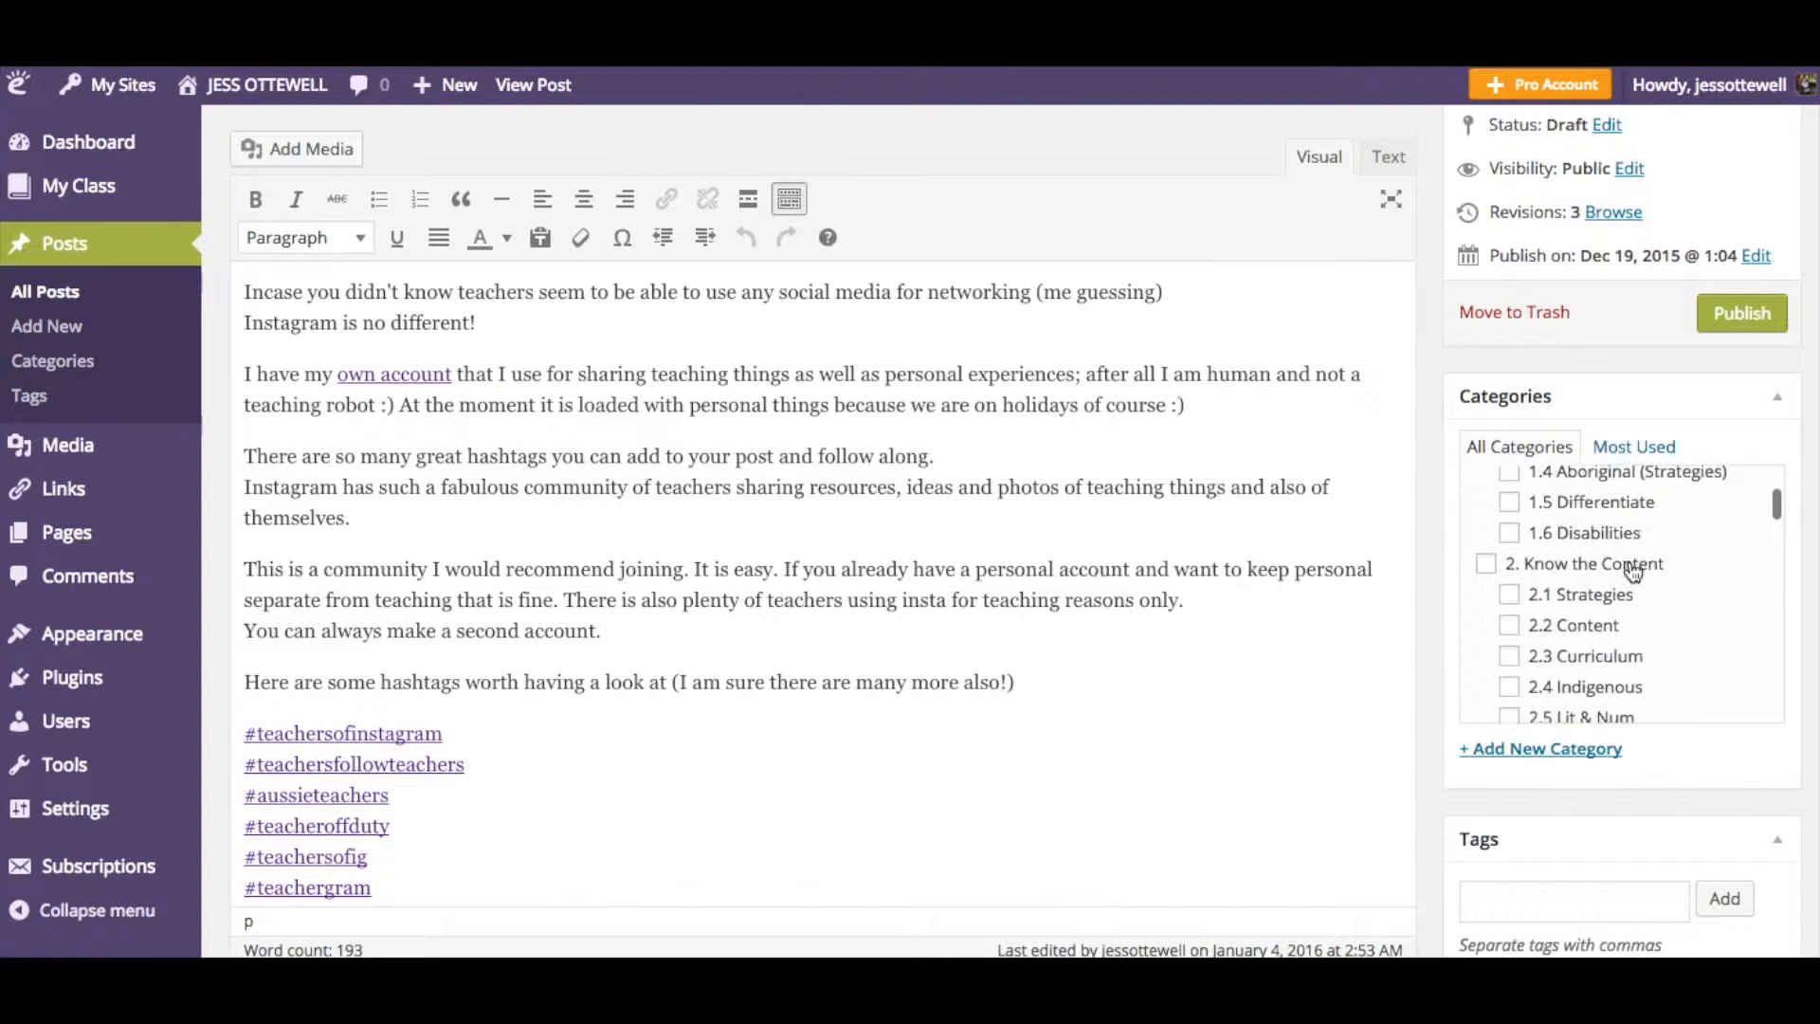
scroll(1633, 572, "down", 5)
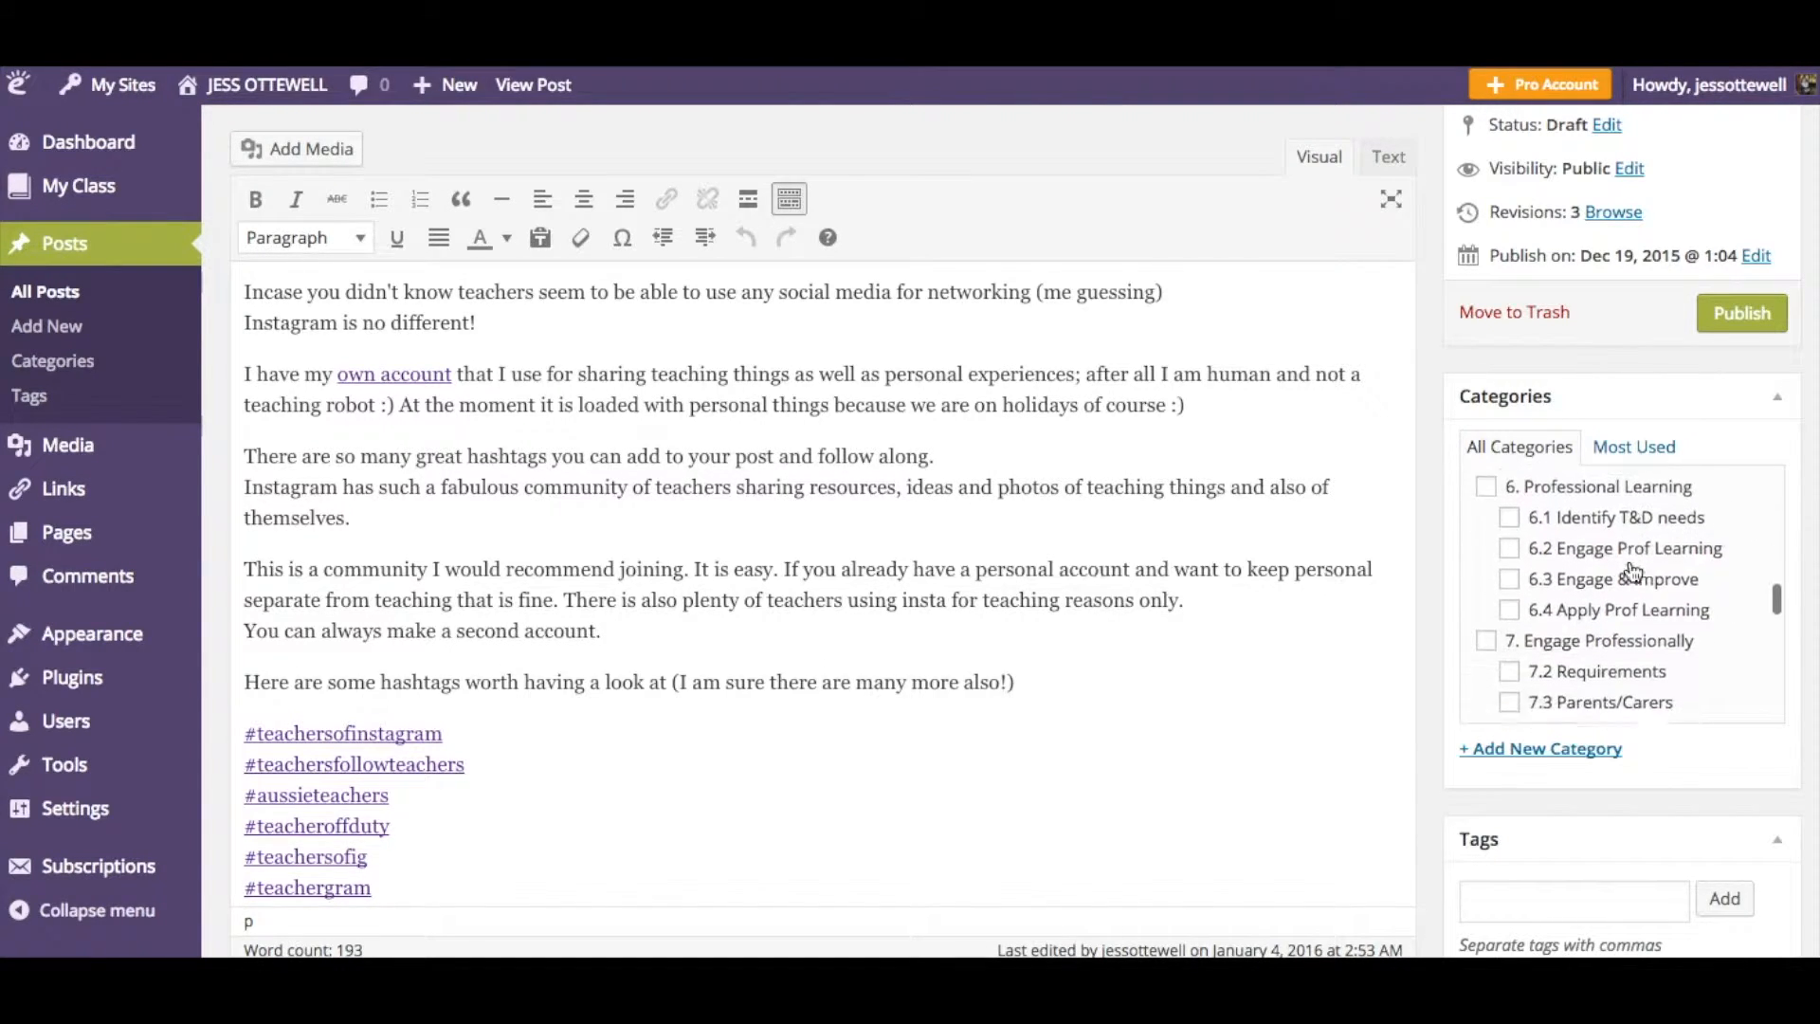
scroll(1630, 572, "down", 3)
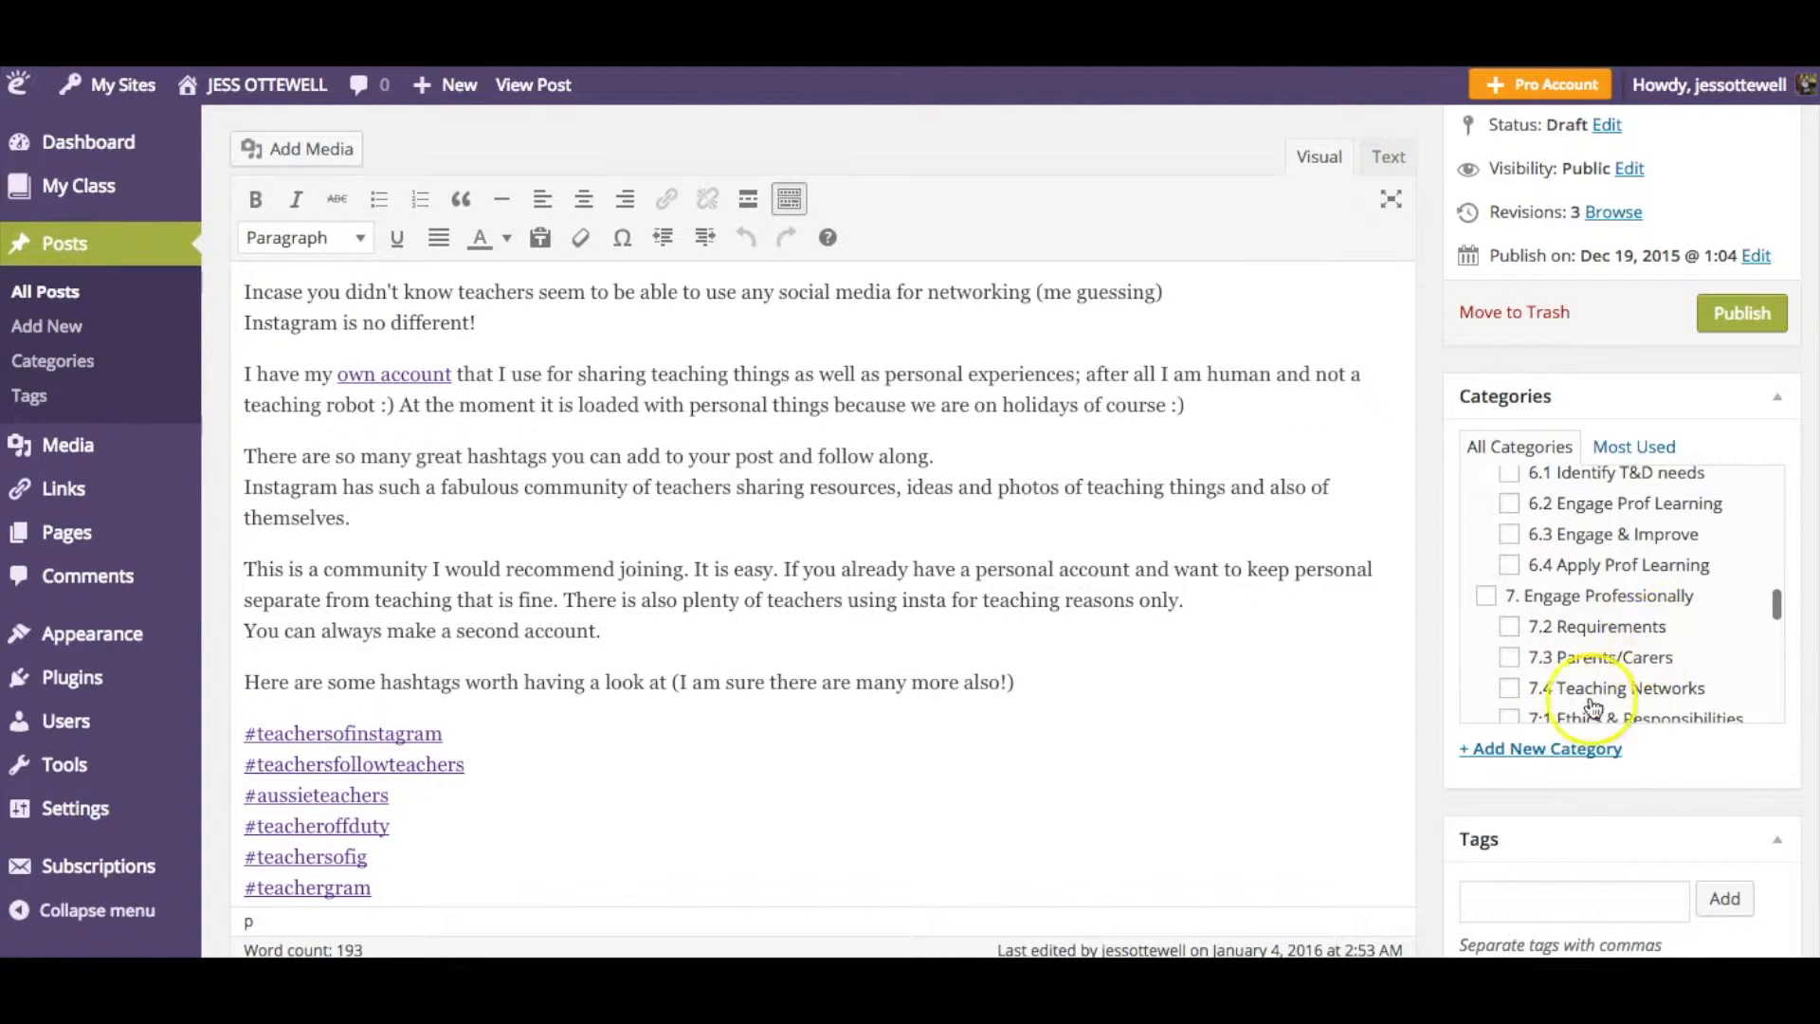
scroll(1635, 635, "up", 2)
scroll(1631, 643, "up", 1)
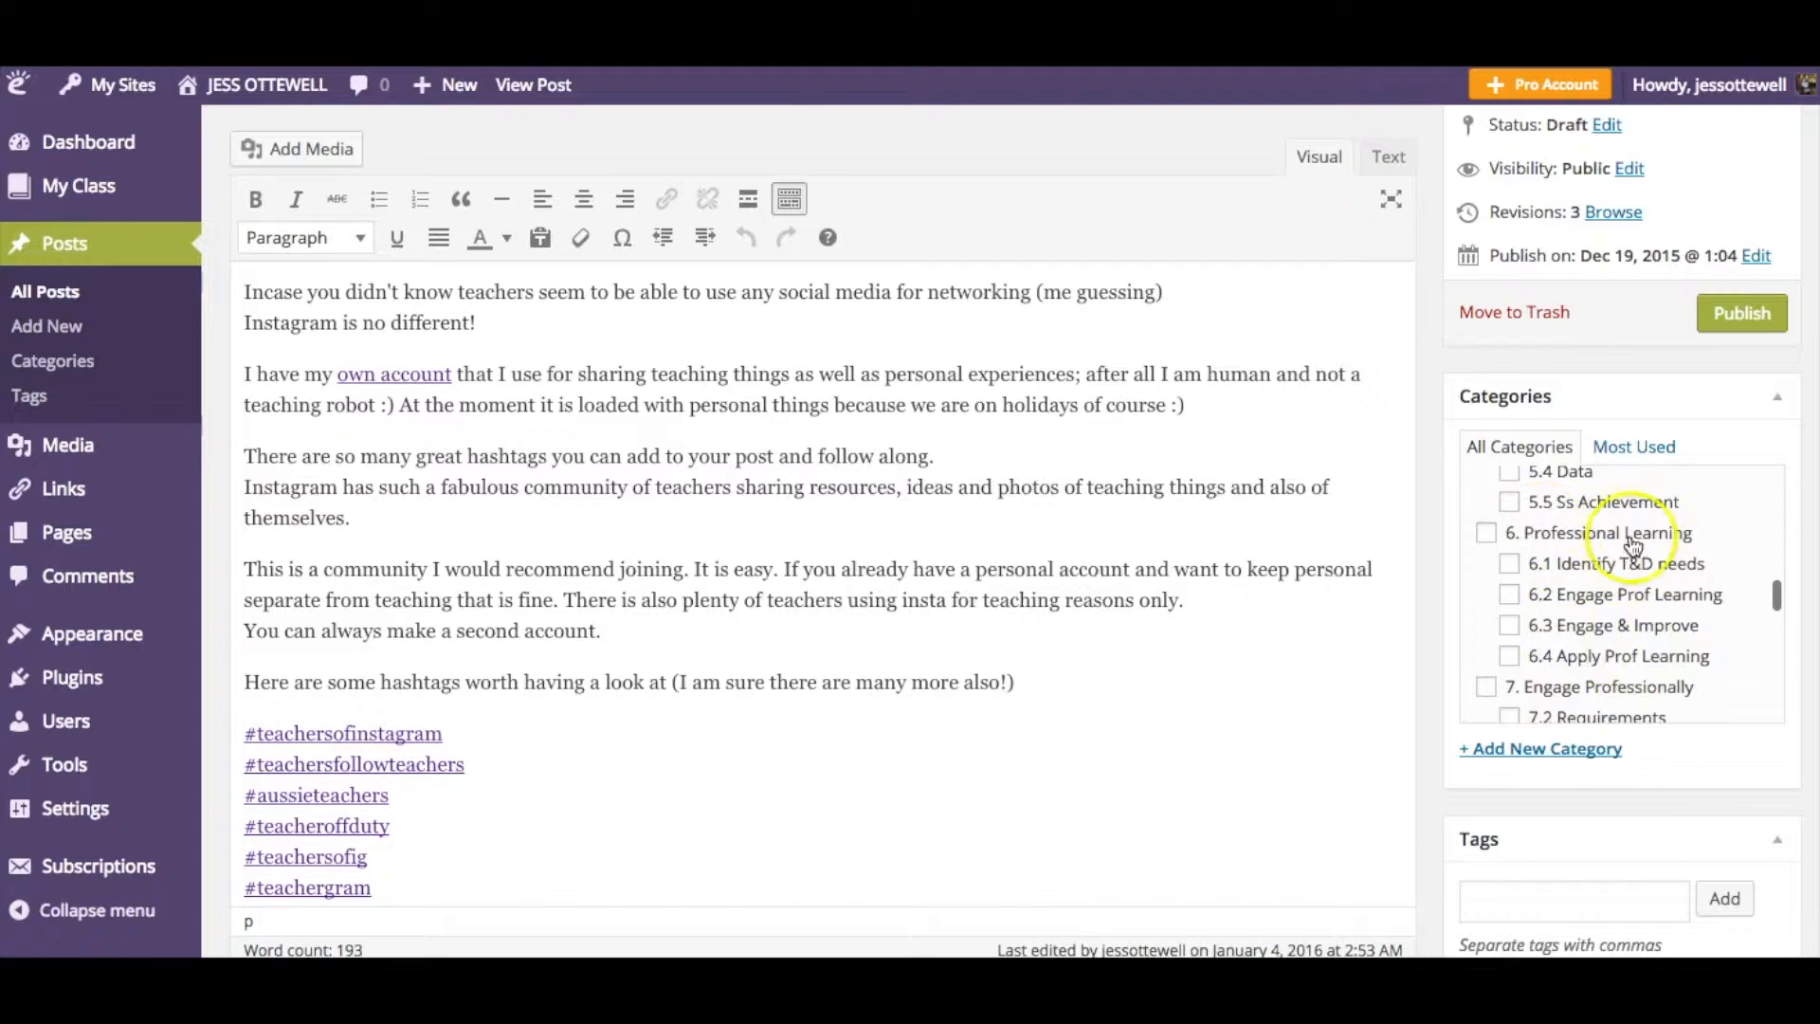
scroll(1646, 611, "up", 2)
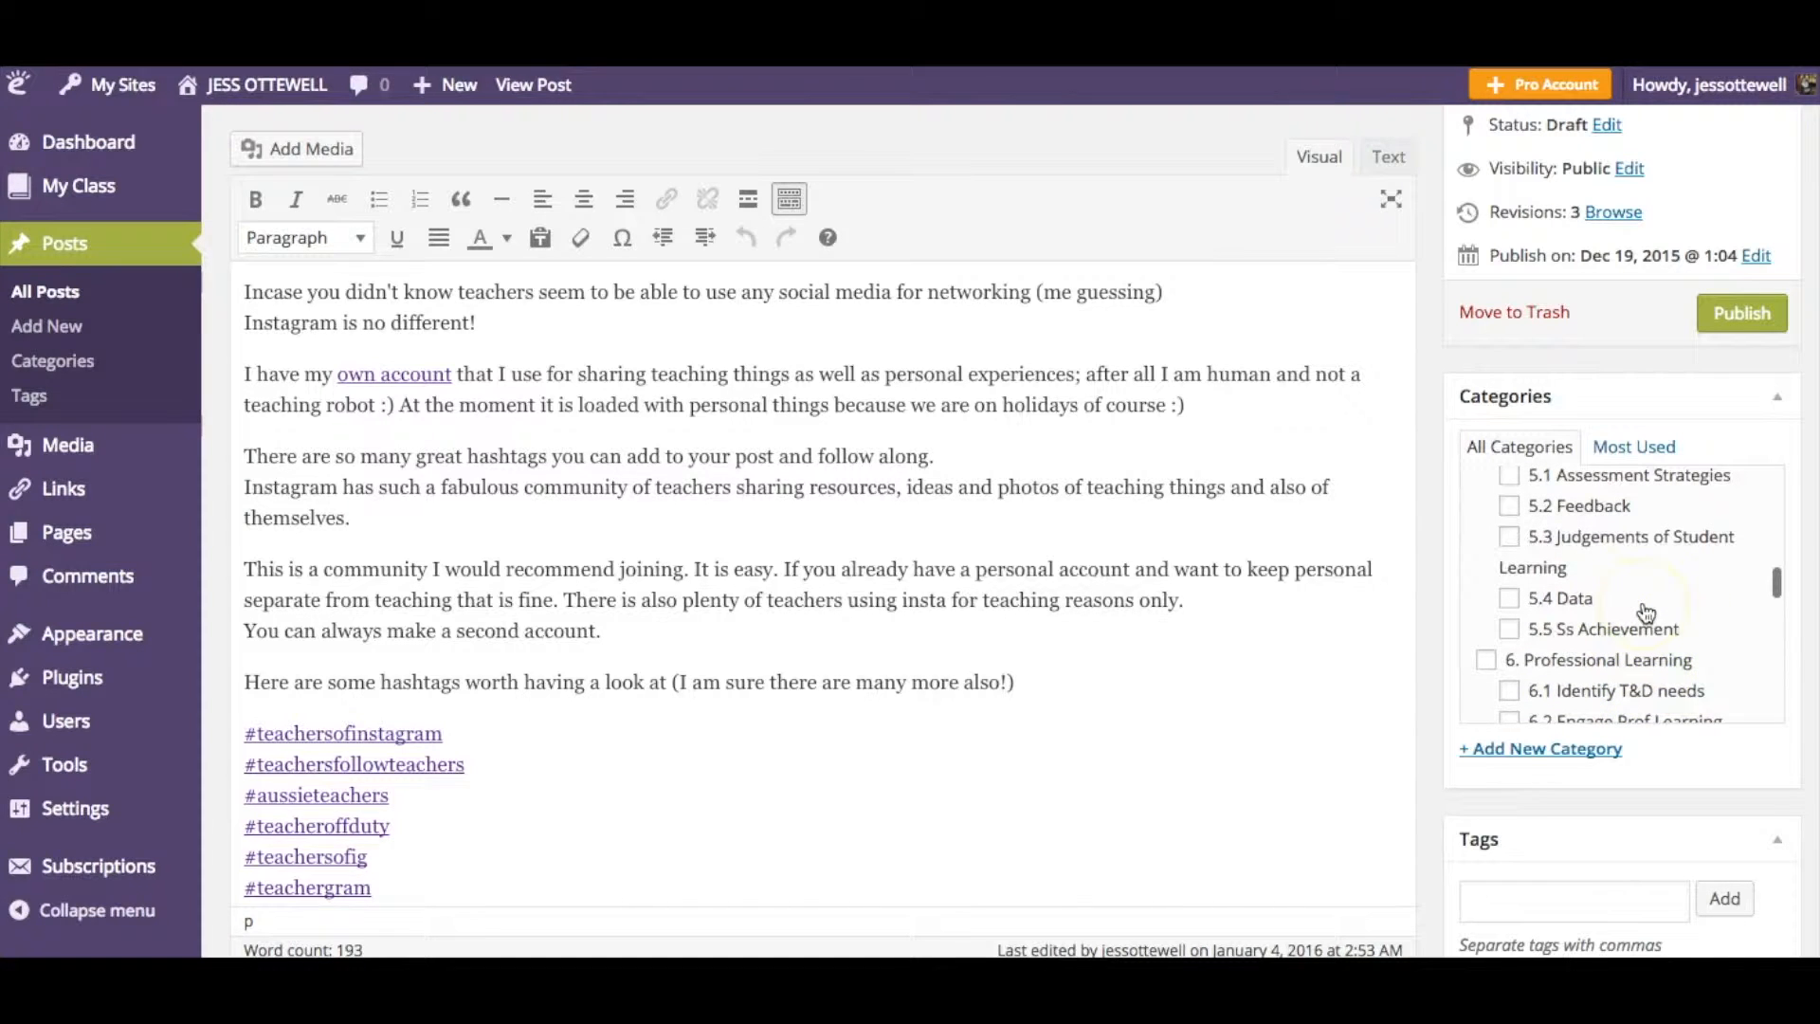
scroll(1645, 612, "up", 3)
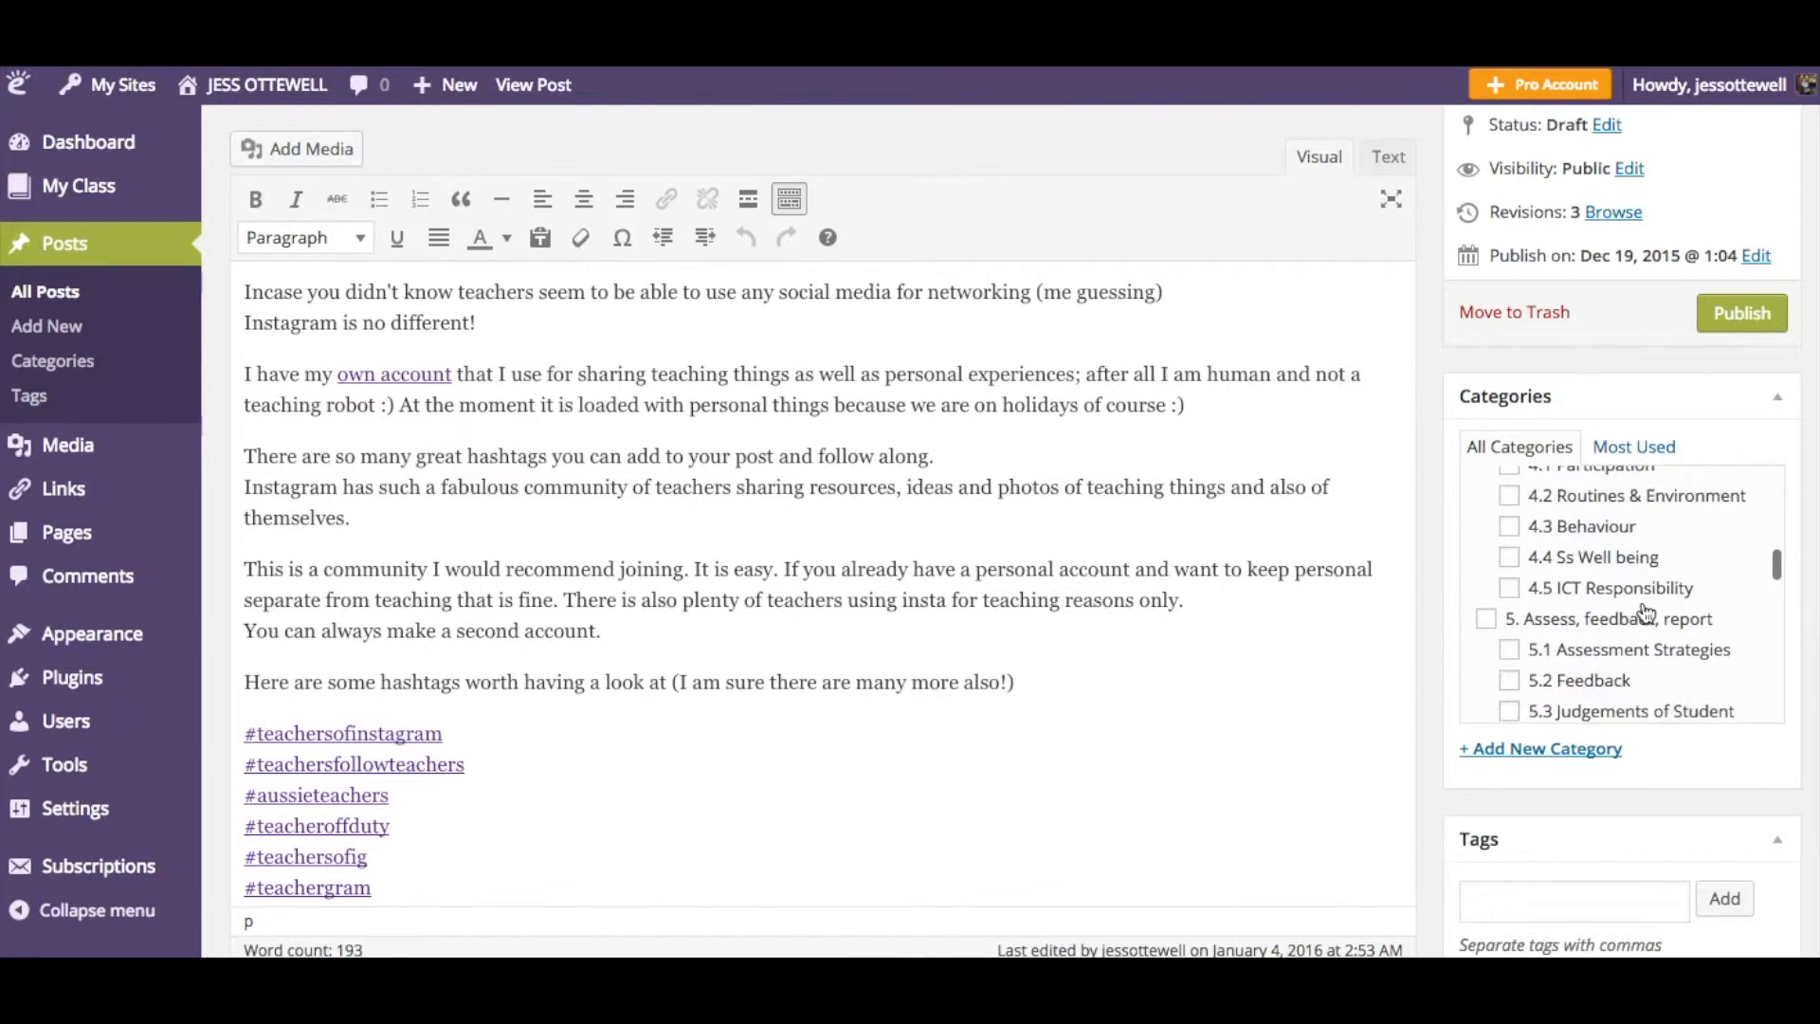
scroll(1646, 613, "down", 5)
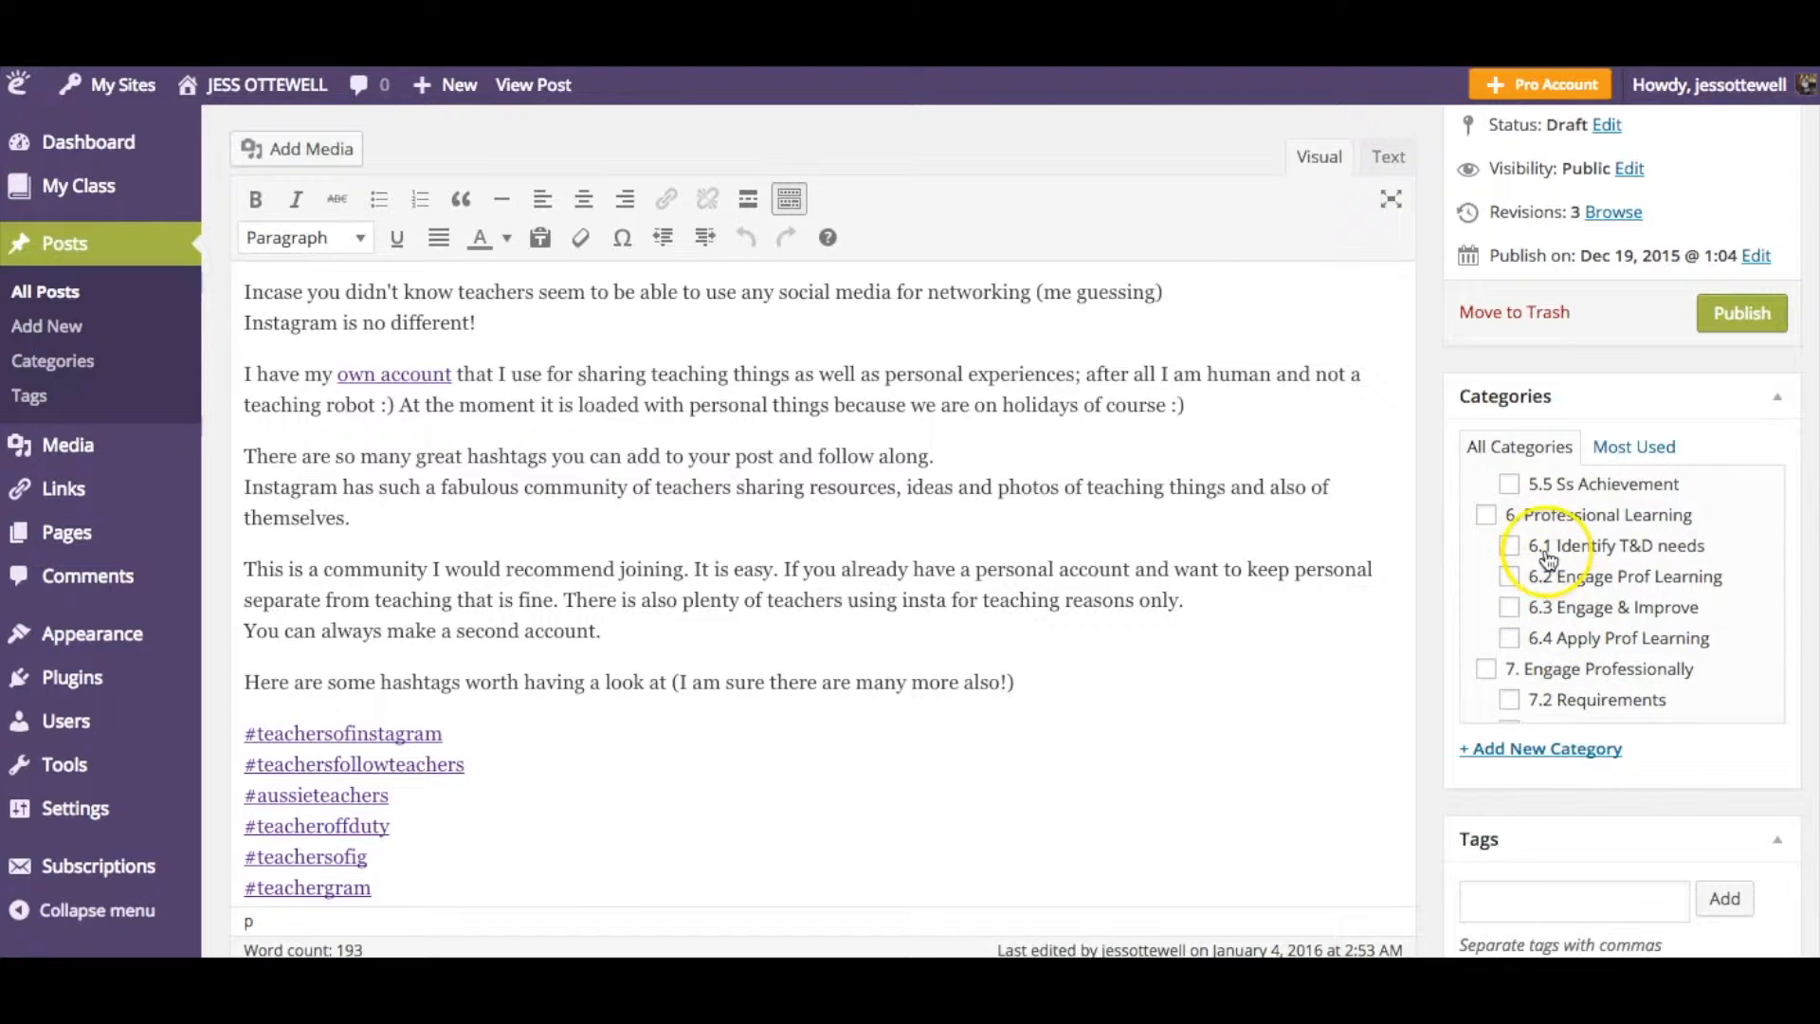
- Assign the categories 6. Professional Learning, 6.2 Engage Prof Learning and 6.4 Apply Prof Learning
left_click(1489, 519)
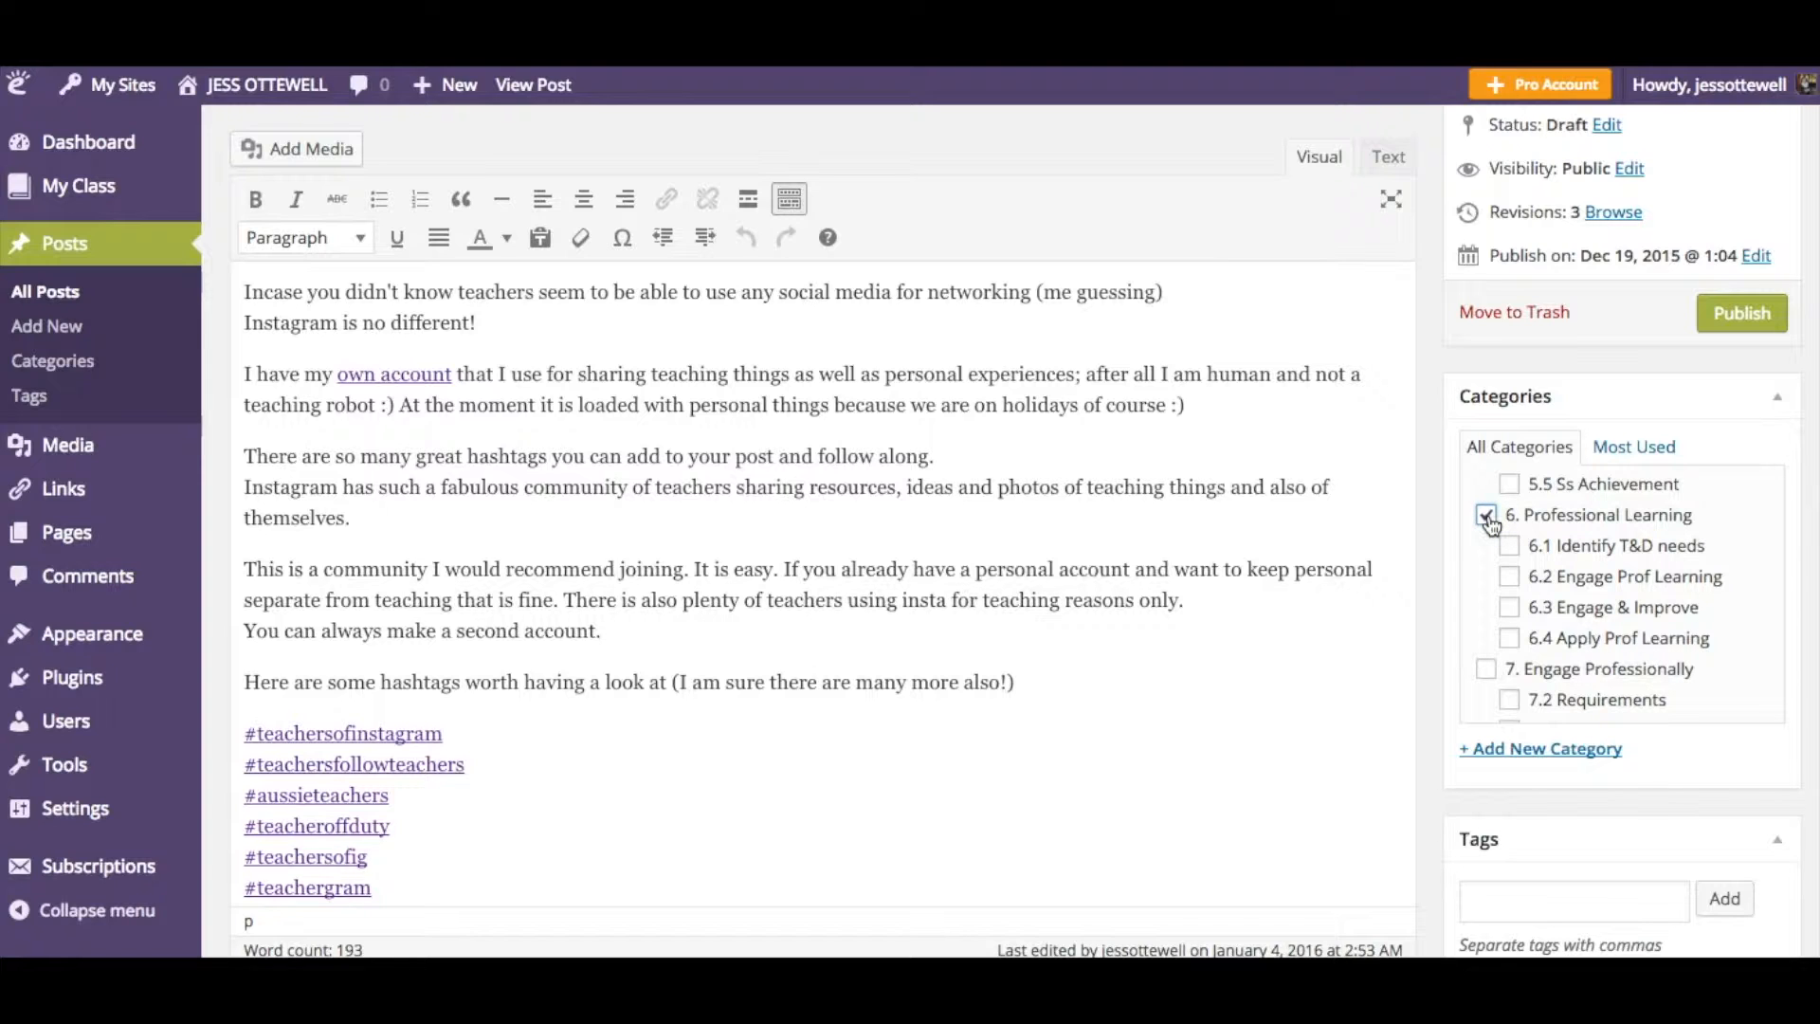
left_click(1510, 578)
left_click(1509, 638)
- Assign the categories 7. Engage Professionally and 7.4 Teaching Networks to the post
scroll(1657, 617, "down", 1)
scroll(1657, 617, "down", 1)
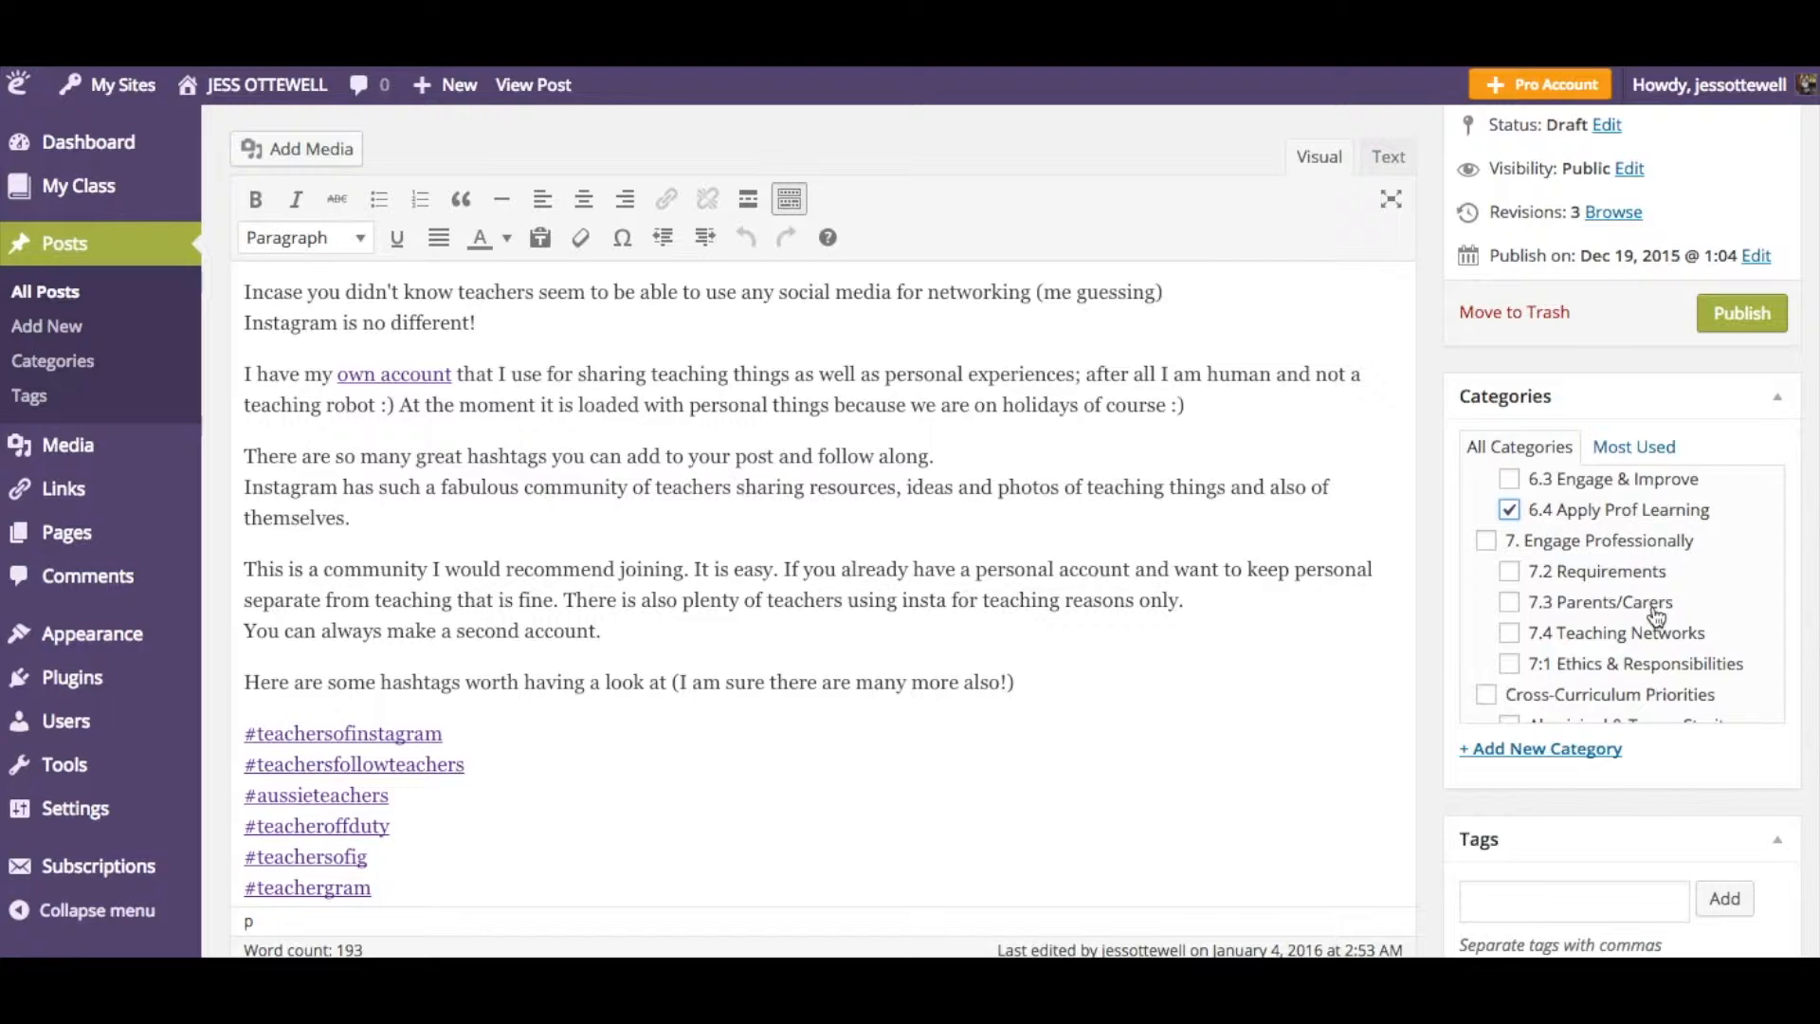
scroll(1656, 617, "down", 1)
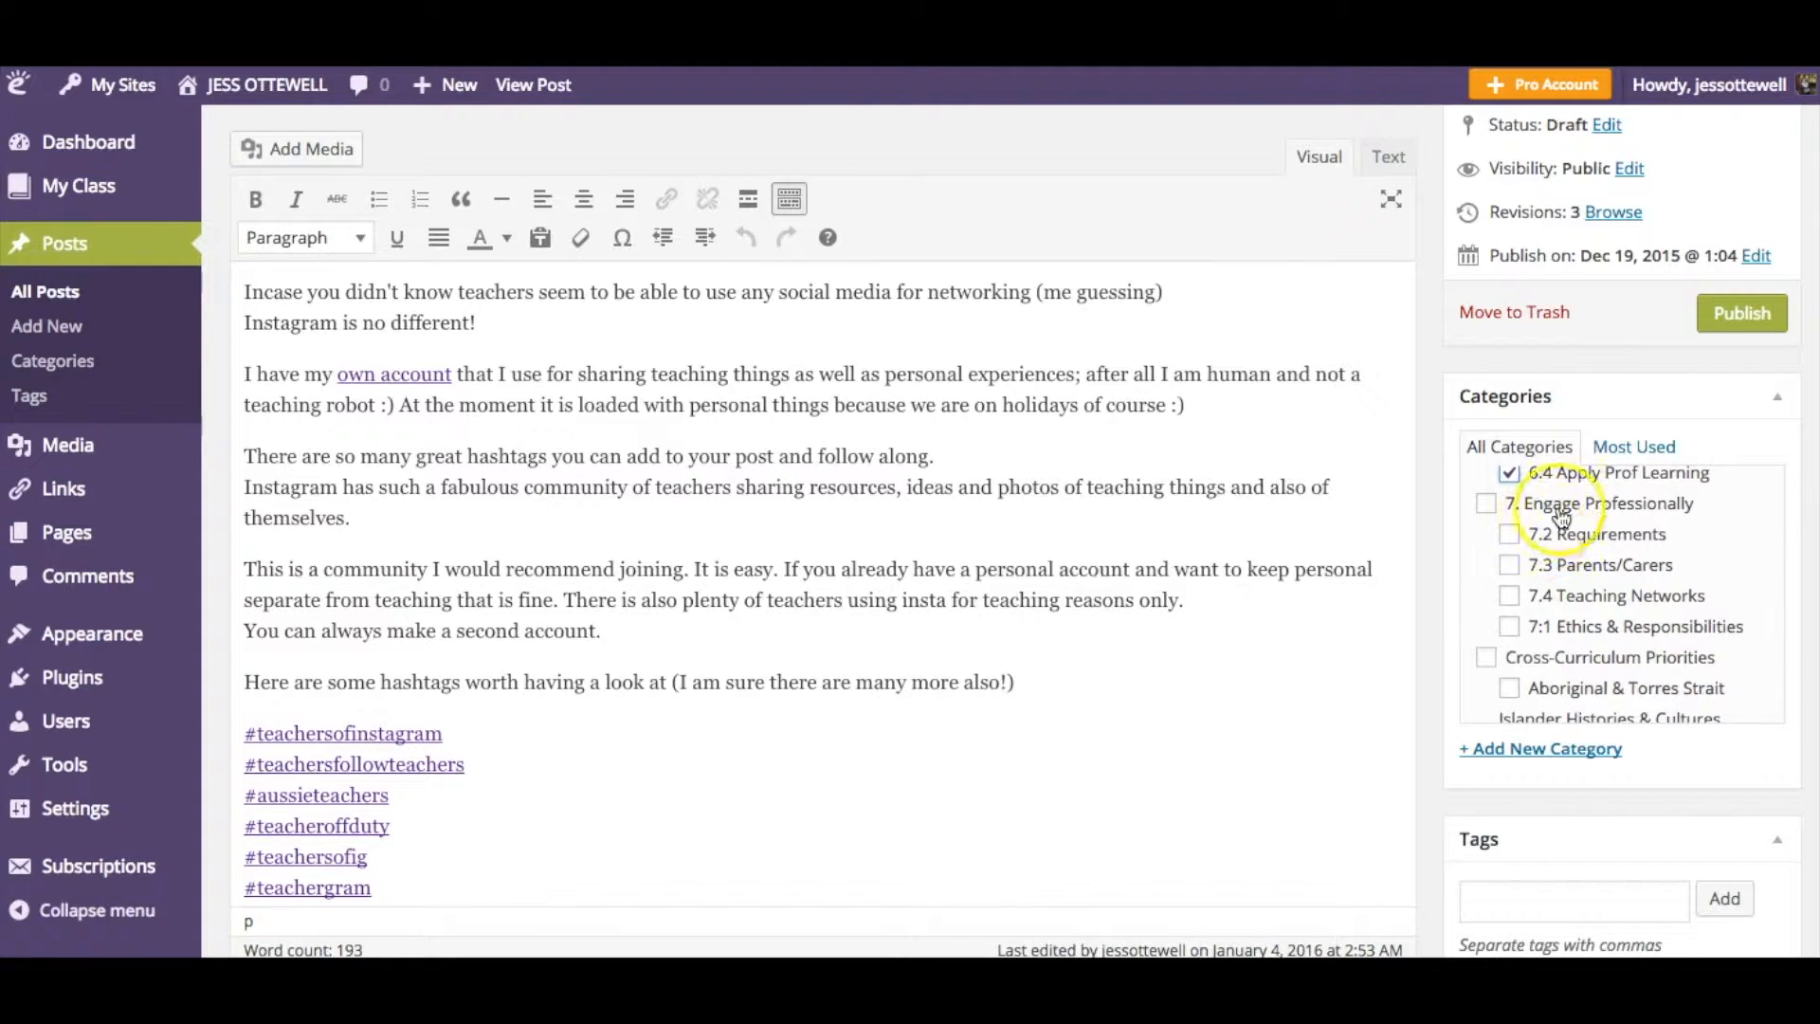
left_click(1485, 503)
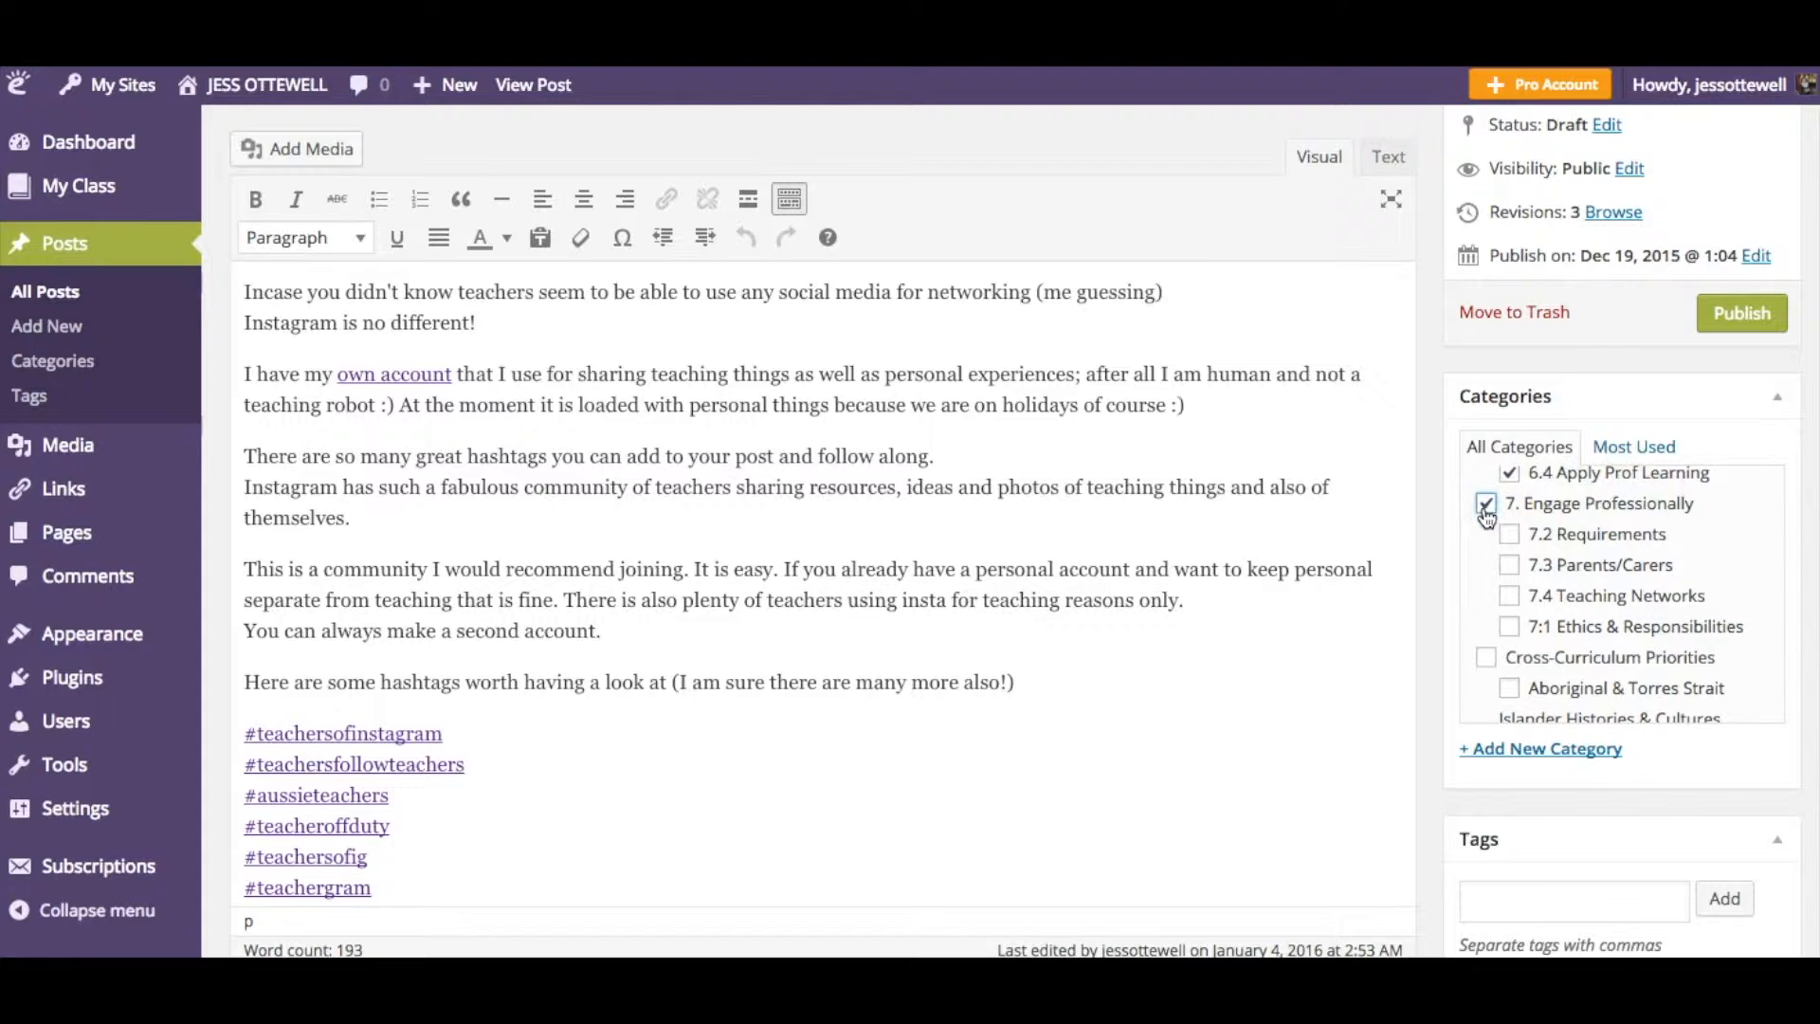
left_click(1511, 598)
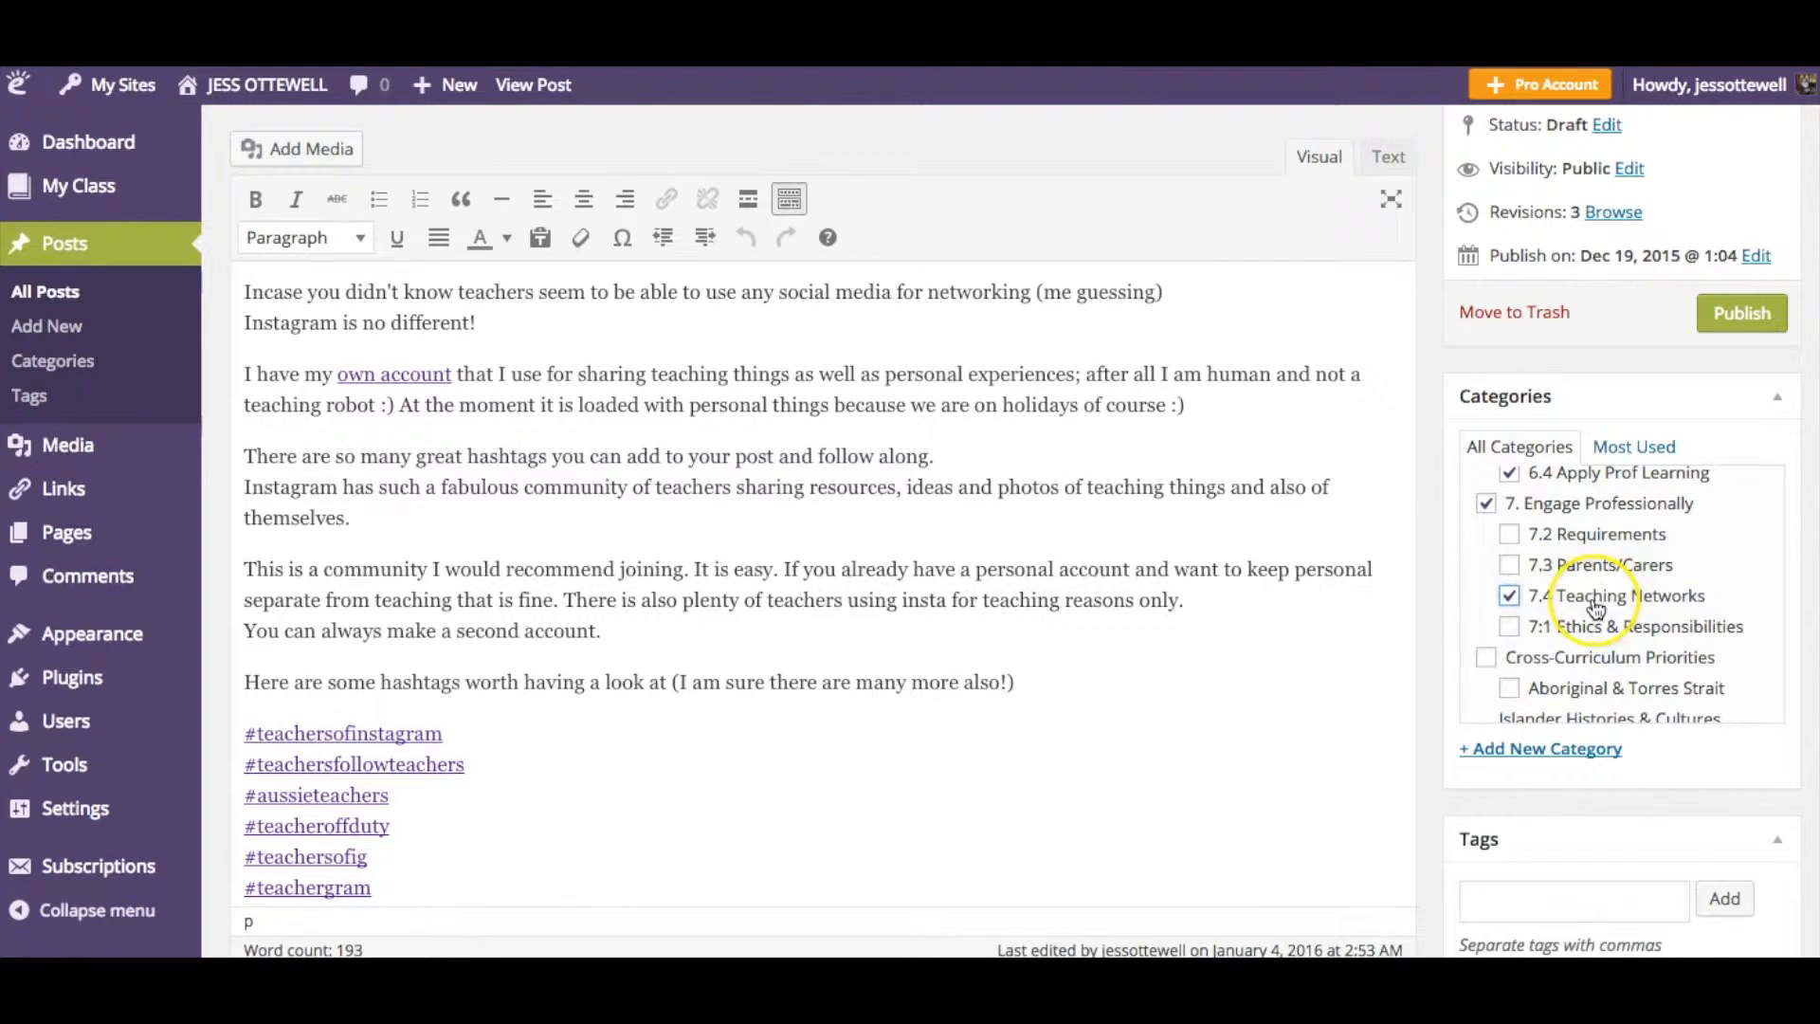
- Add the author's username as a tag on the post
scroll(1596, 606, "down", 5)
scroll(1597, 607, "down", 8)
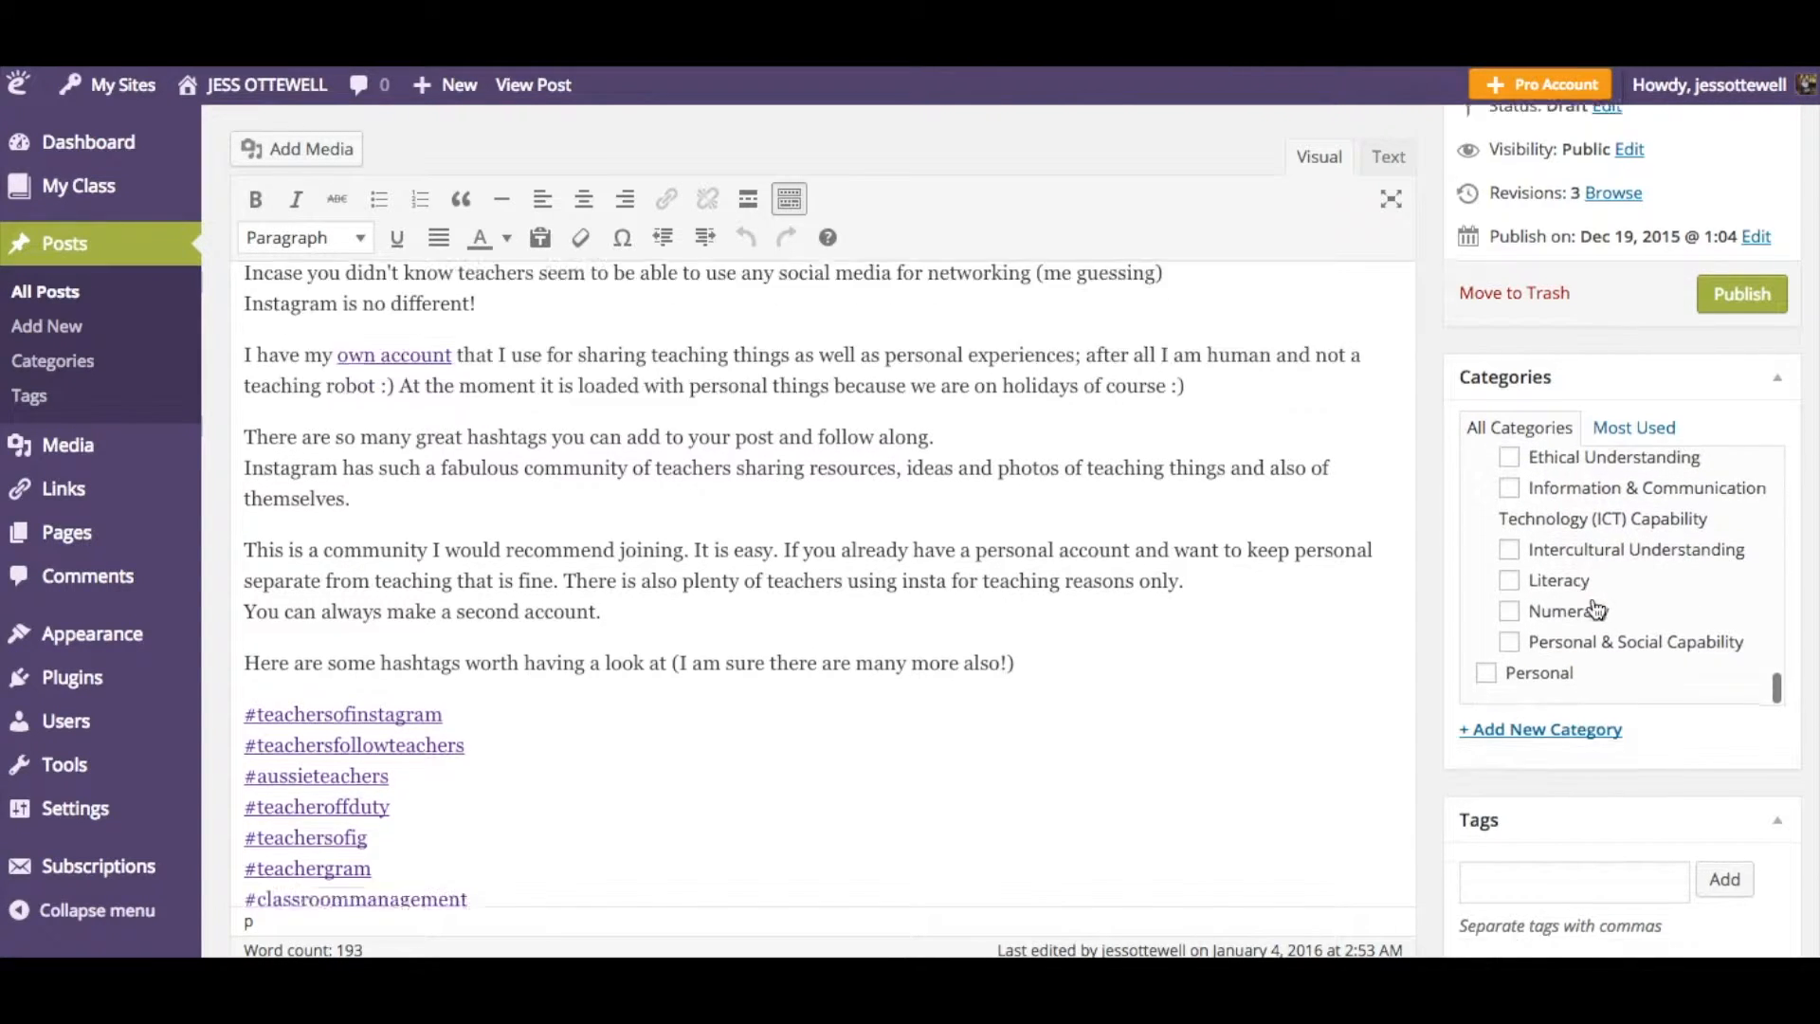
scroll(1596, 607, "down", 2)
scroll(1596, 607, "up", 15)
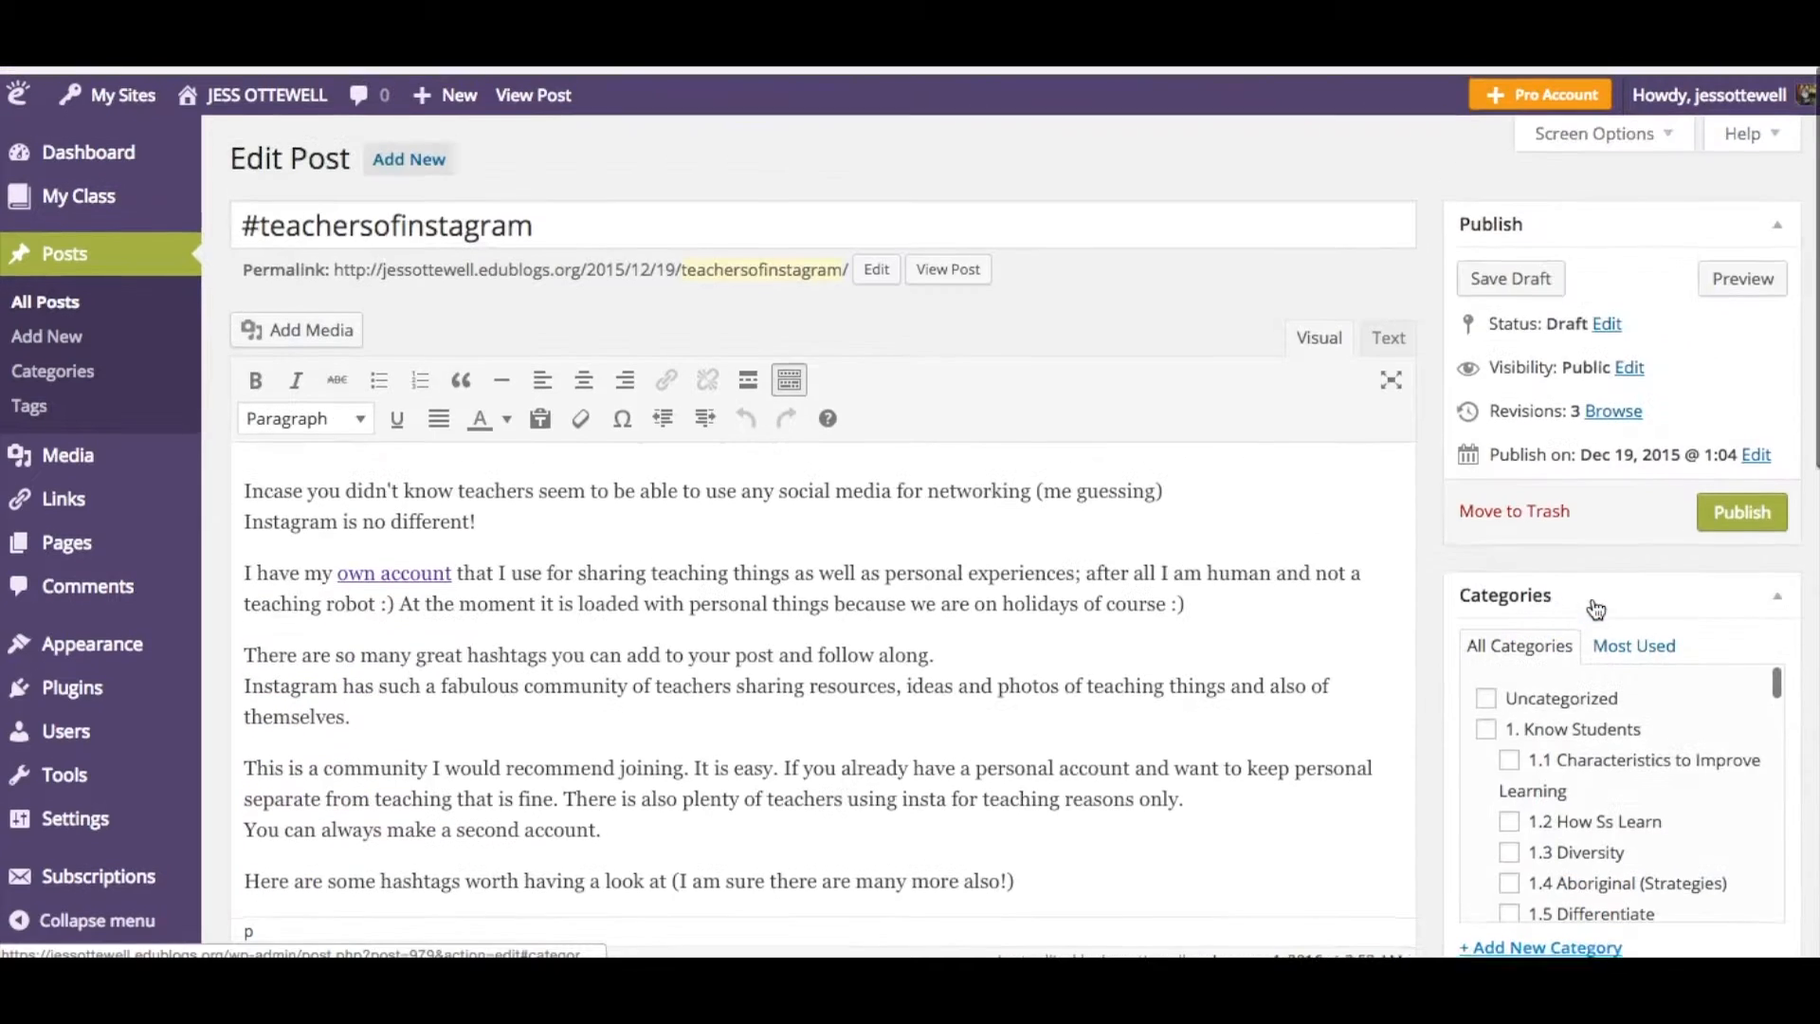
scroll(1441, 713, "down", 1)
scroll(1551, 708, "down", 2)
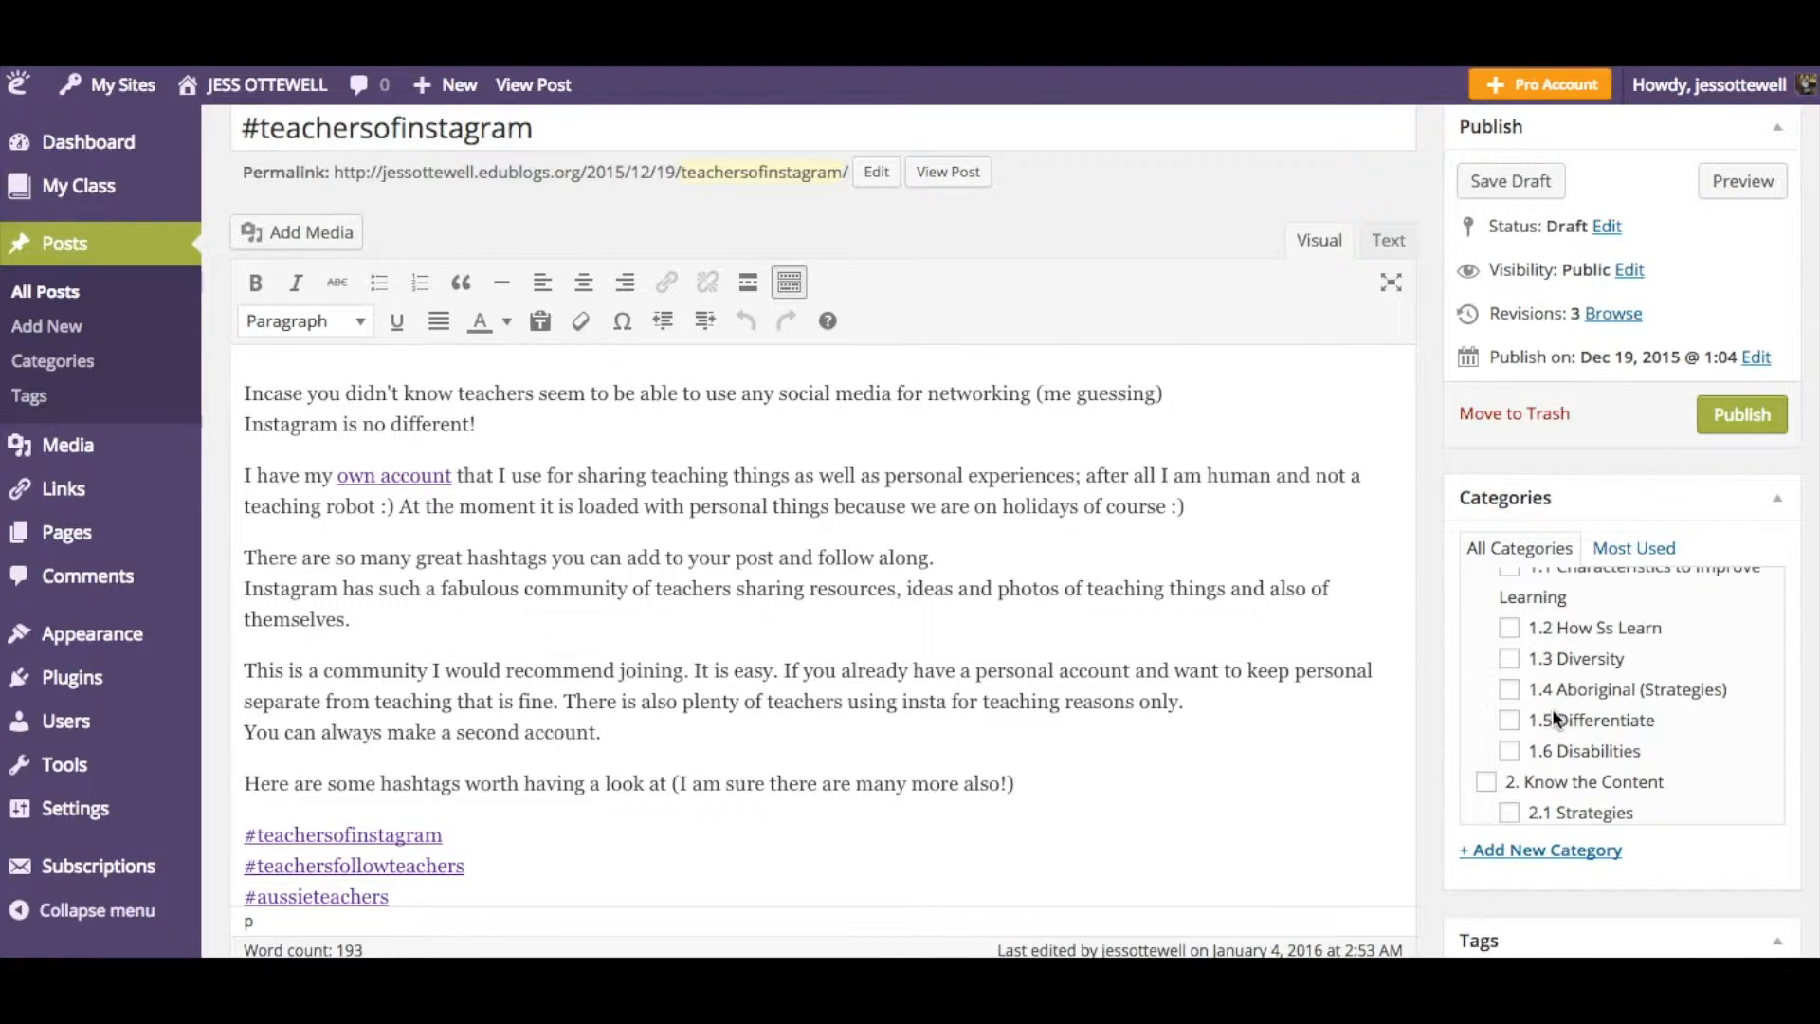
scroll(1431, 721, "down", 5)
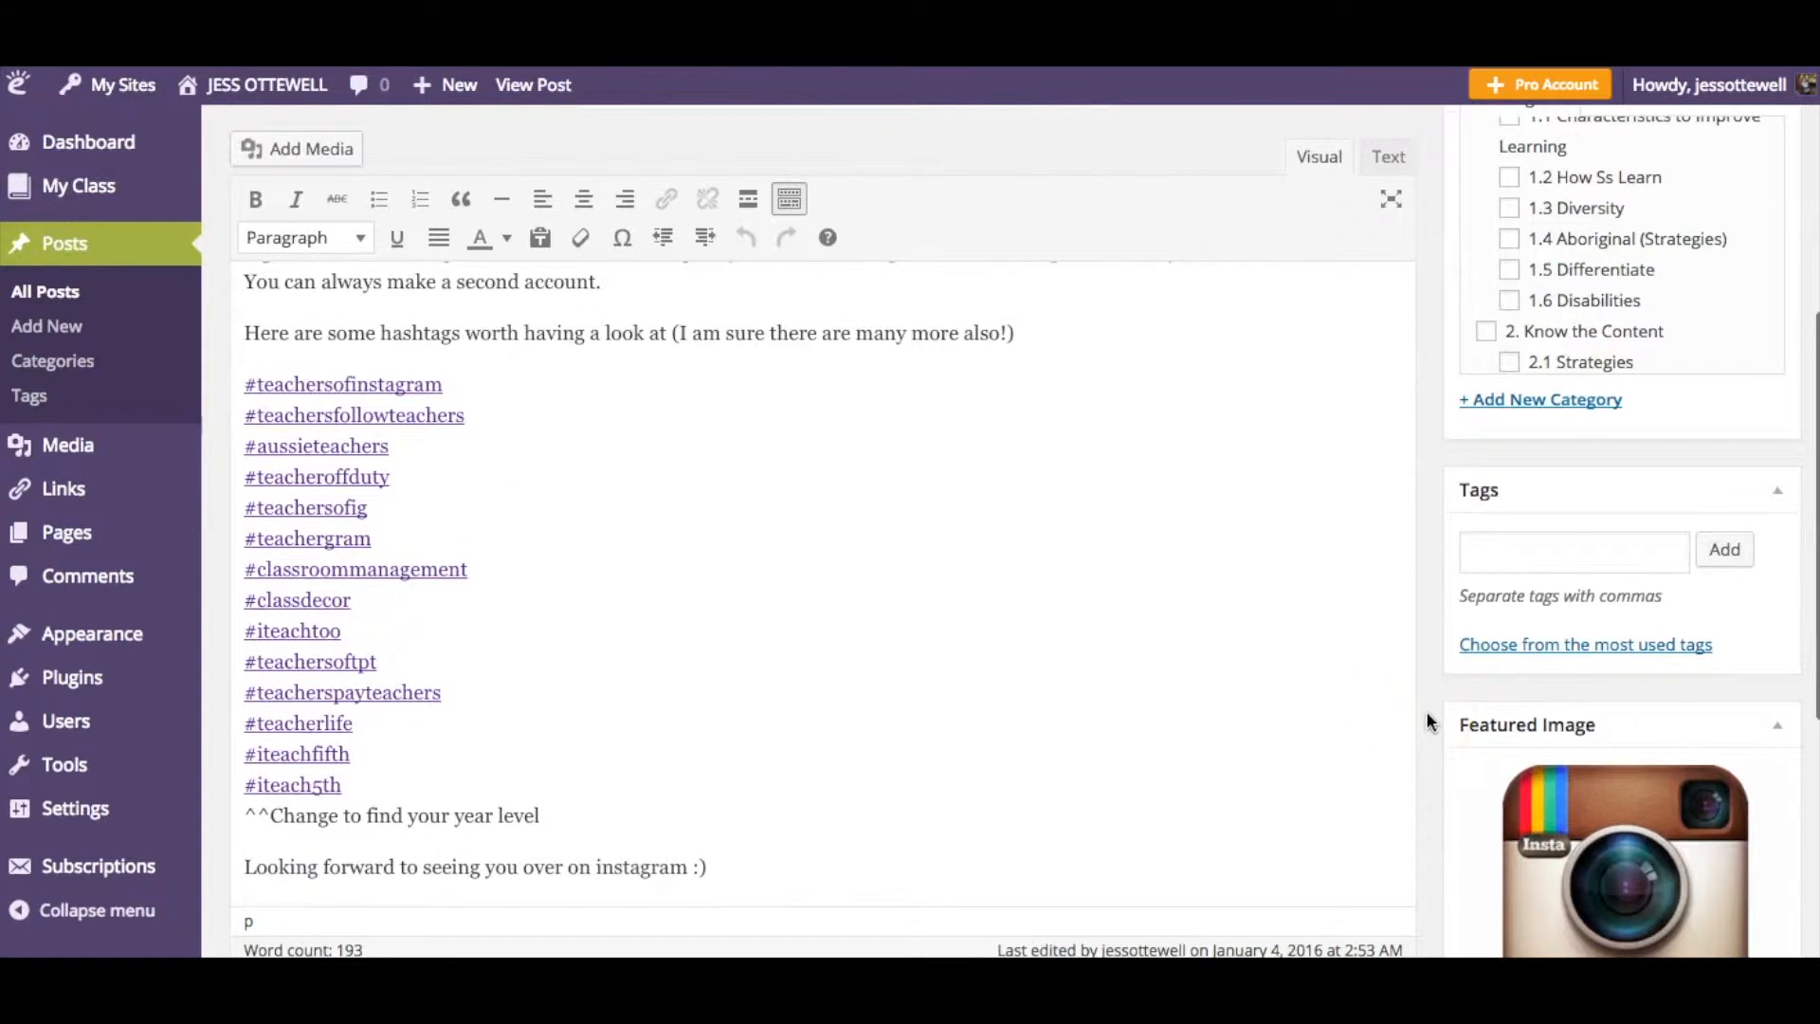
left_click(1479, 551)
type("jessottewell")
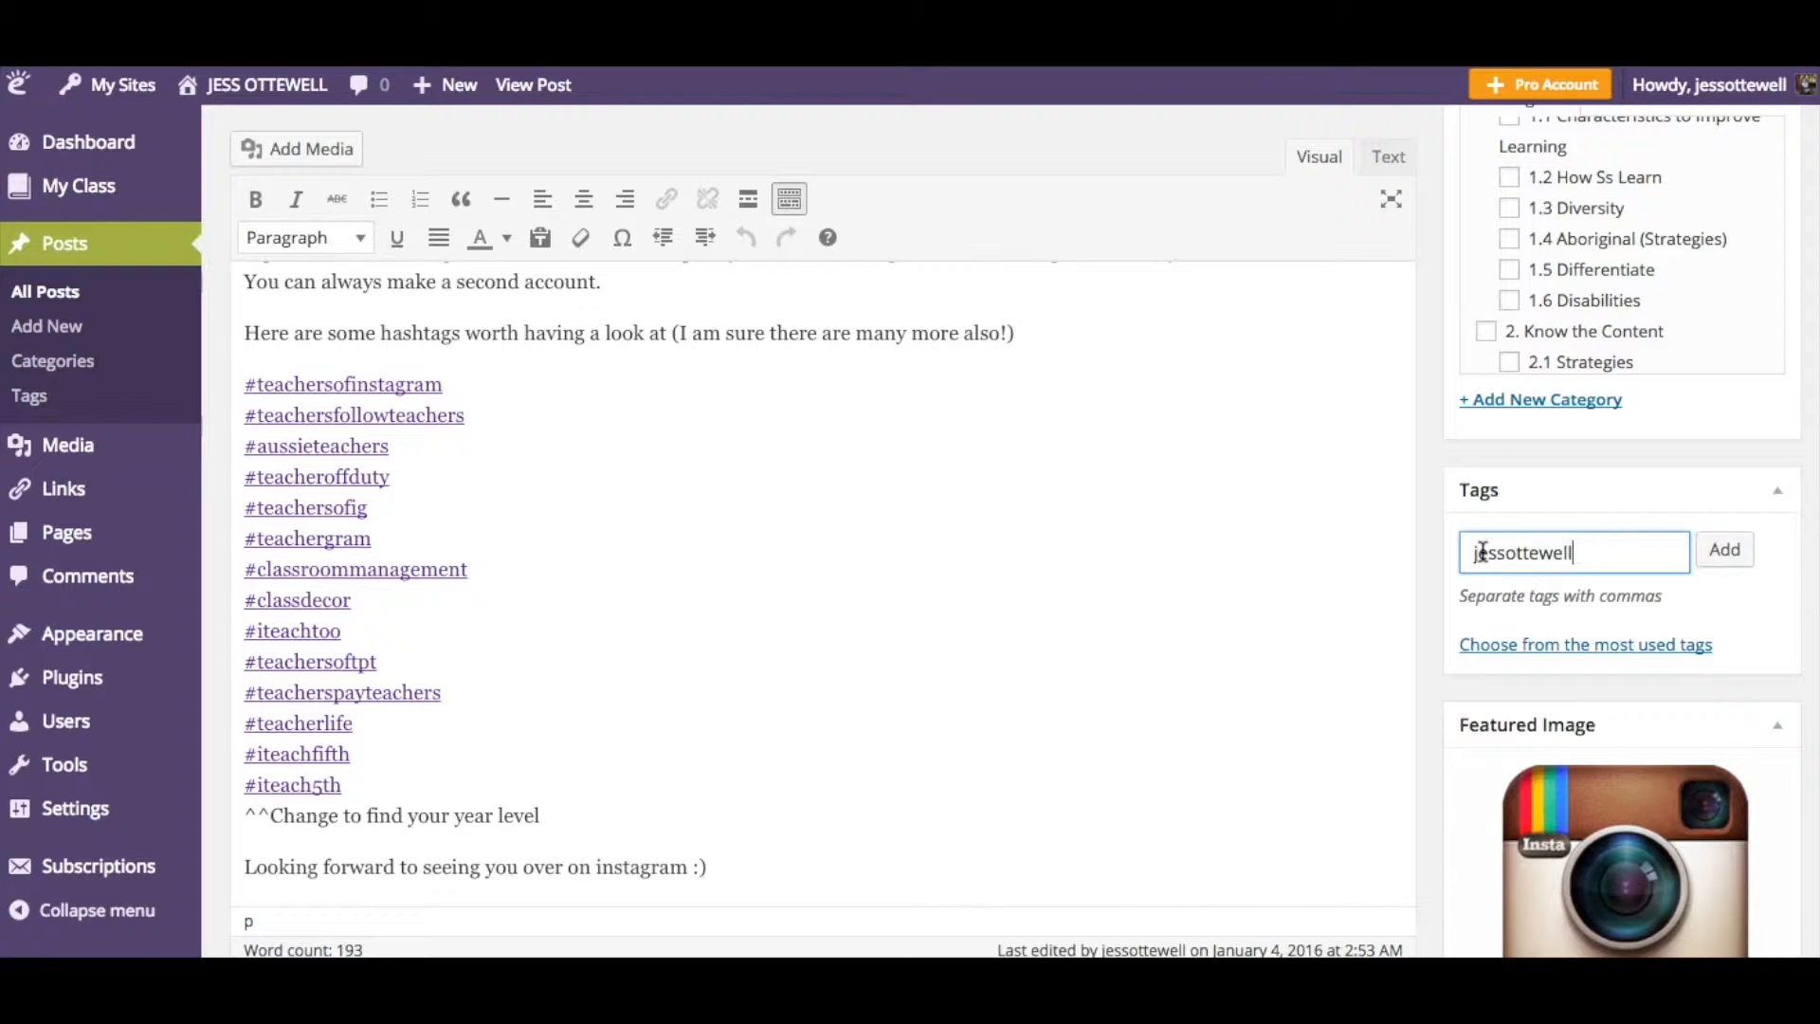
key("Return")
- Add the tag learning and teaching to the post
scroll(1436, 555, "down", 1)
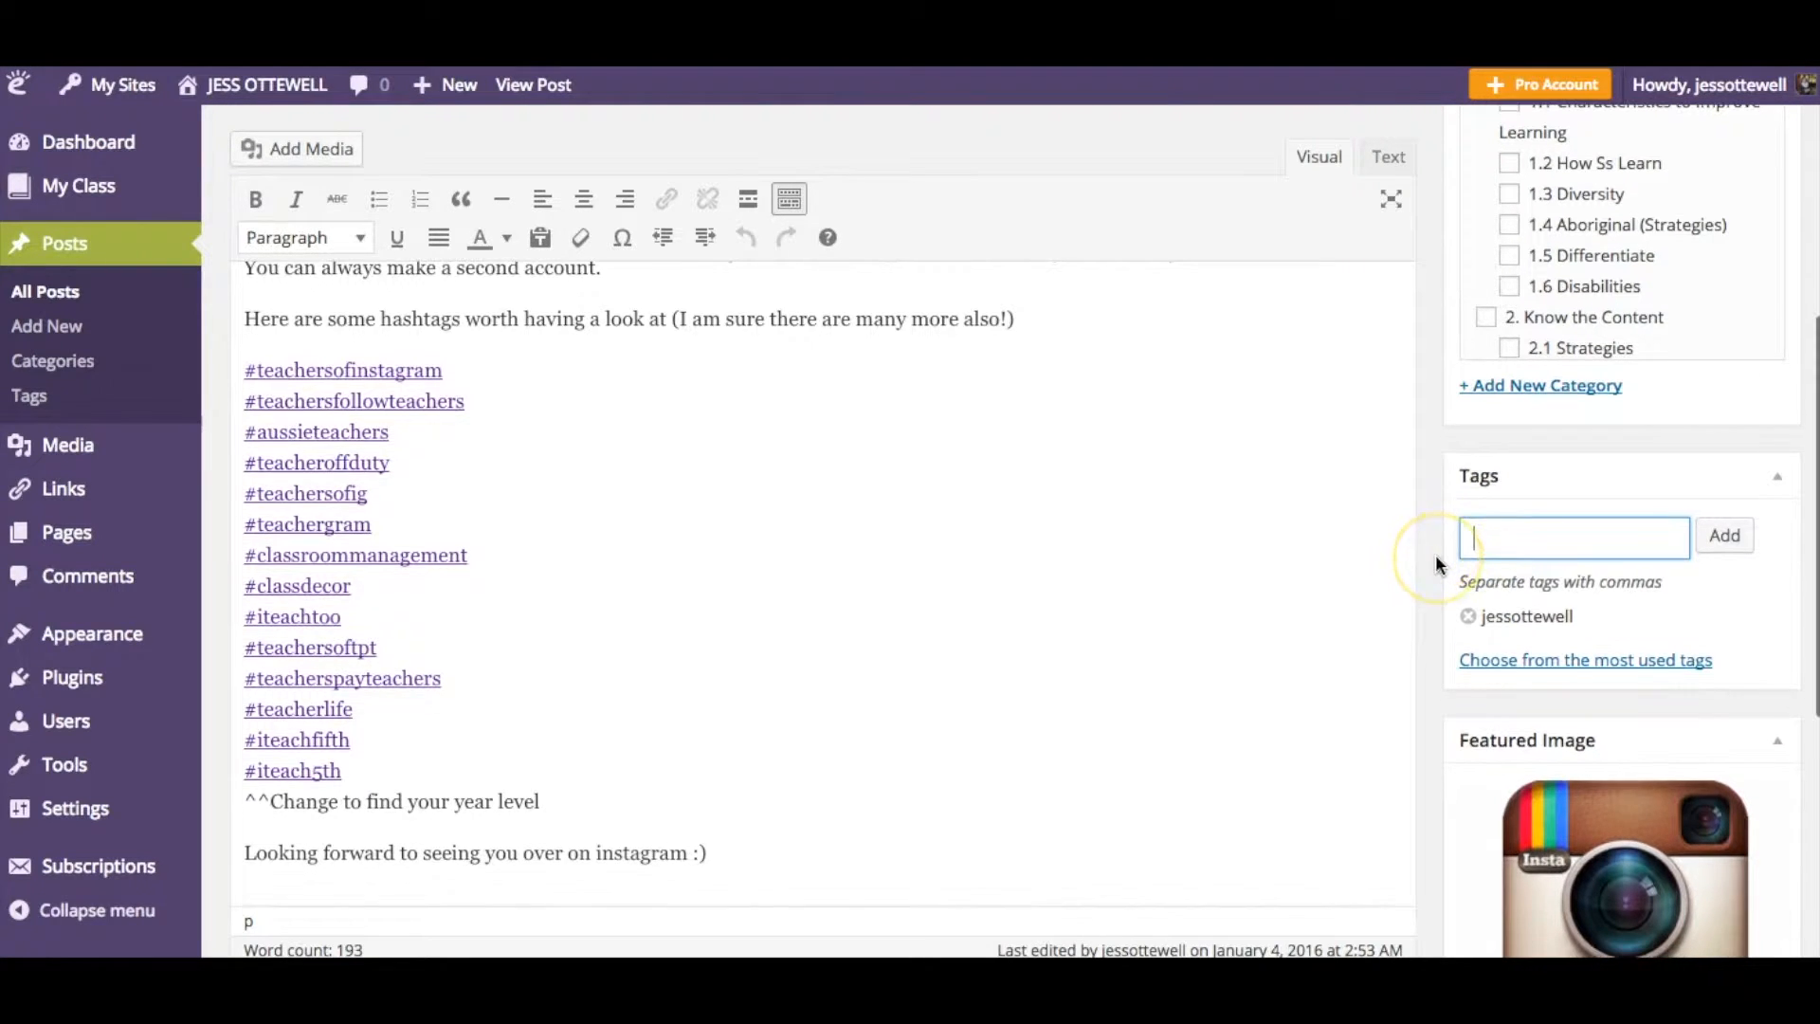
type("learning and teaching")
key("Return")
- Add the tag engage professionally to the post, correcting the spelling of professionally
left_click(1501, 532)
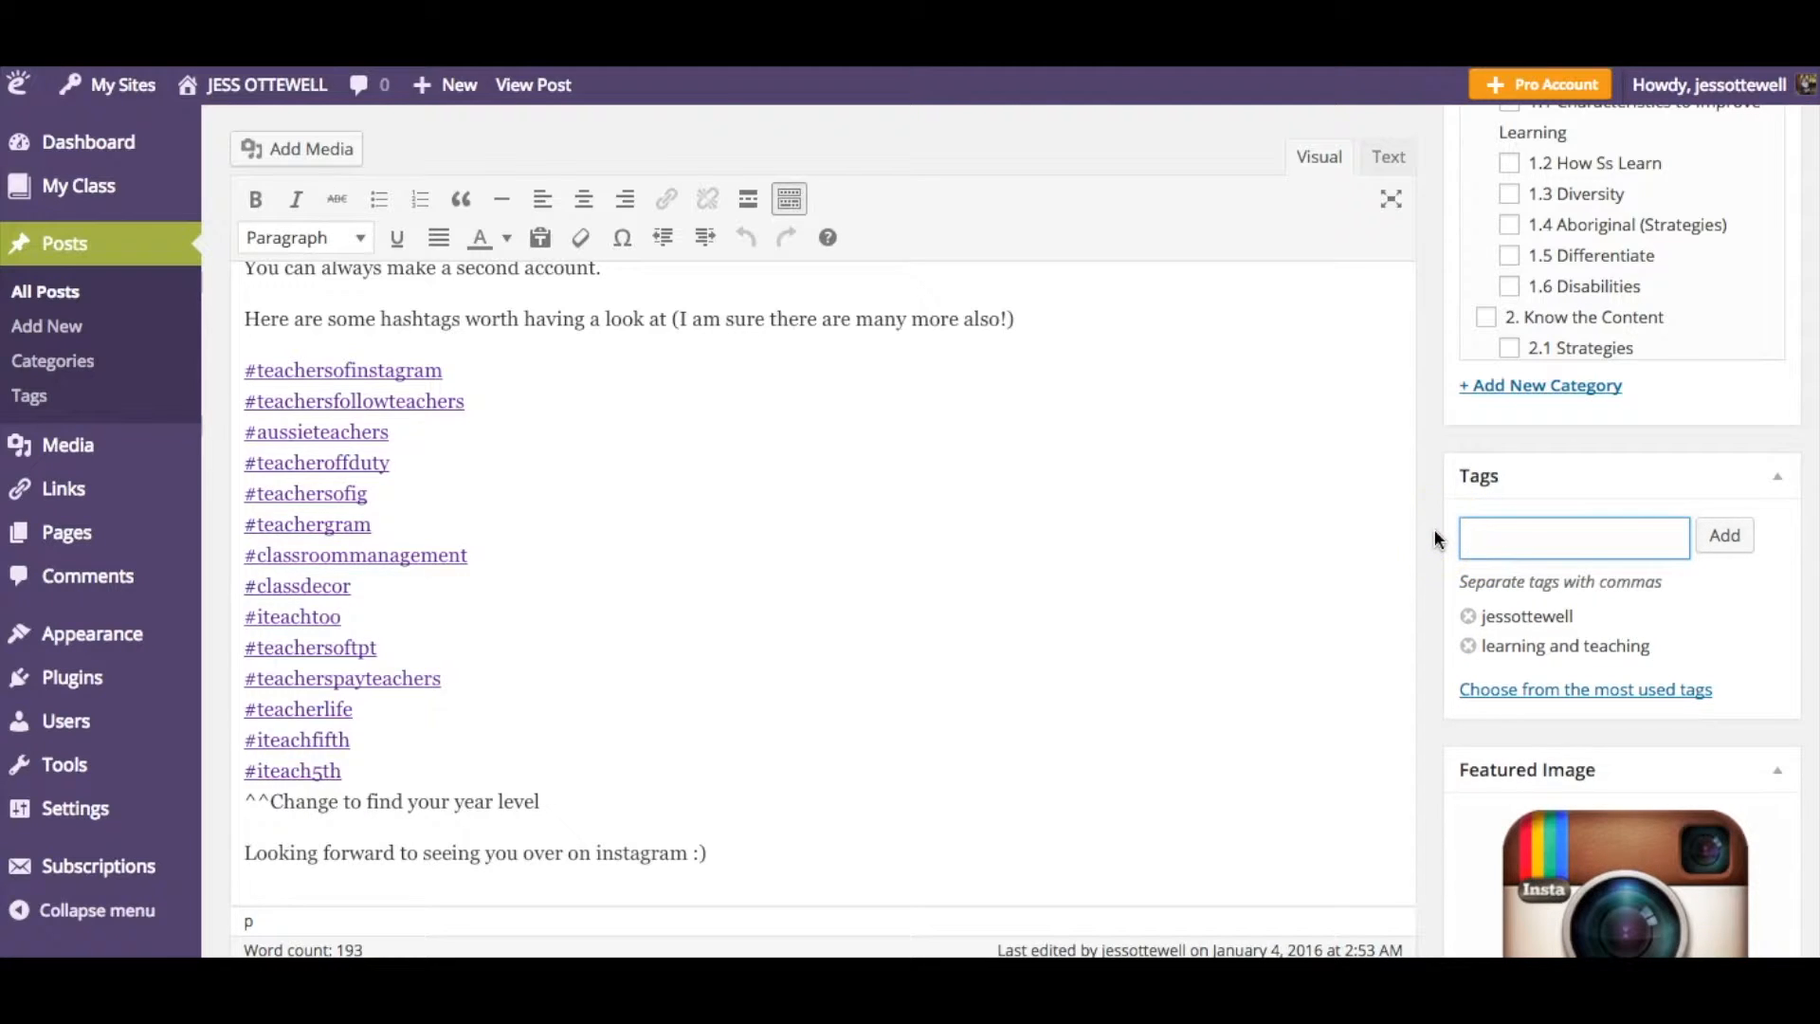
type("engage profe")
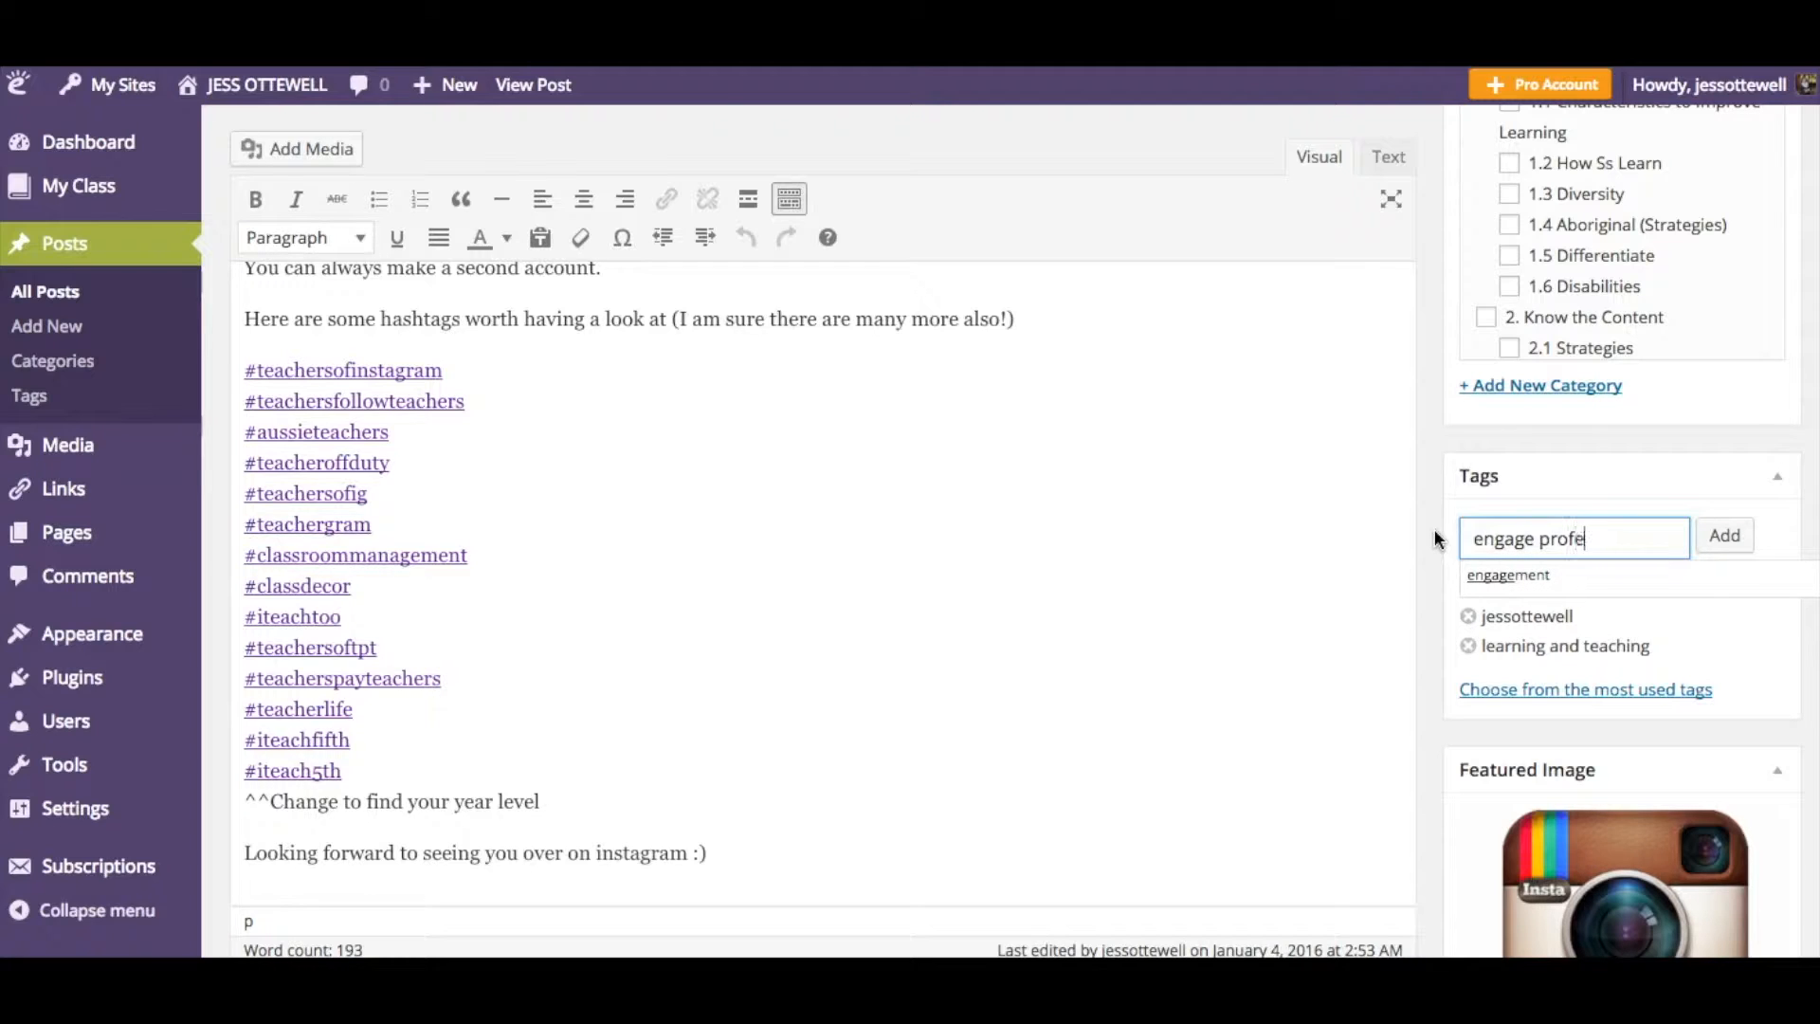
type("ssioanlly")
left_click(1597, 536)
left_click(1598, 536)
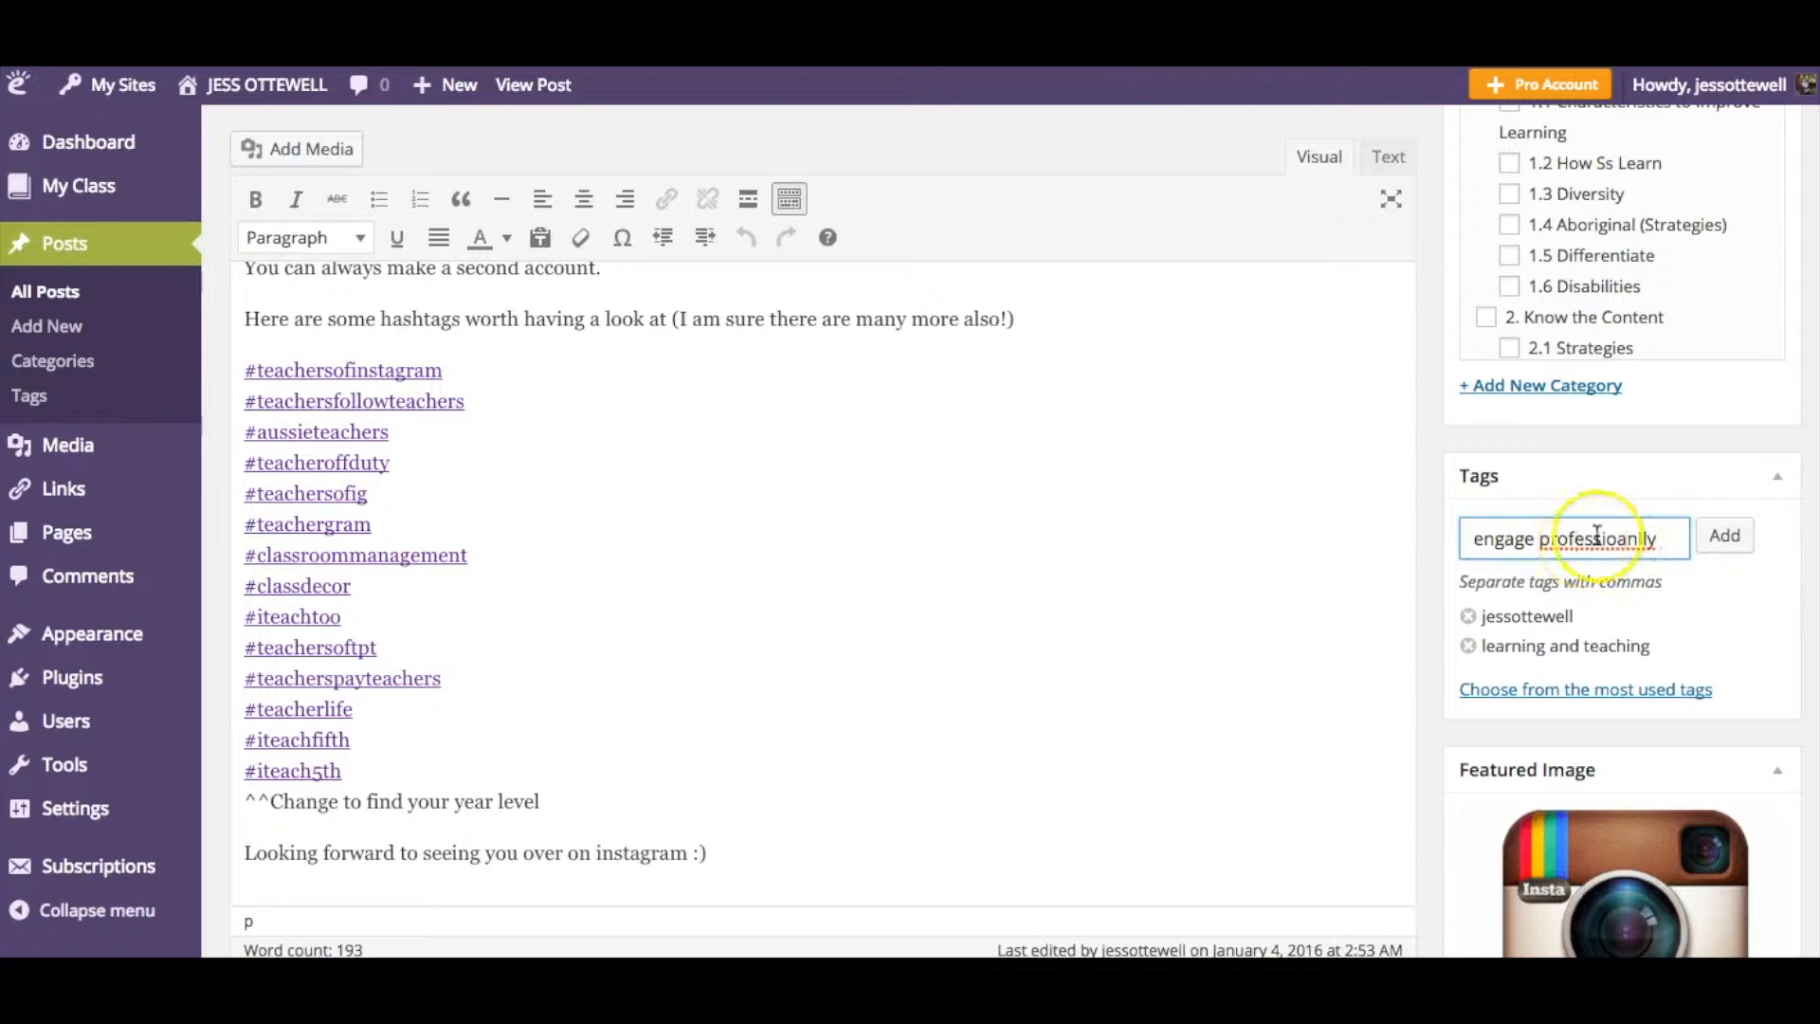
right_click(1597, 536)
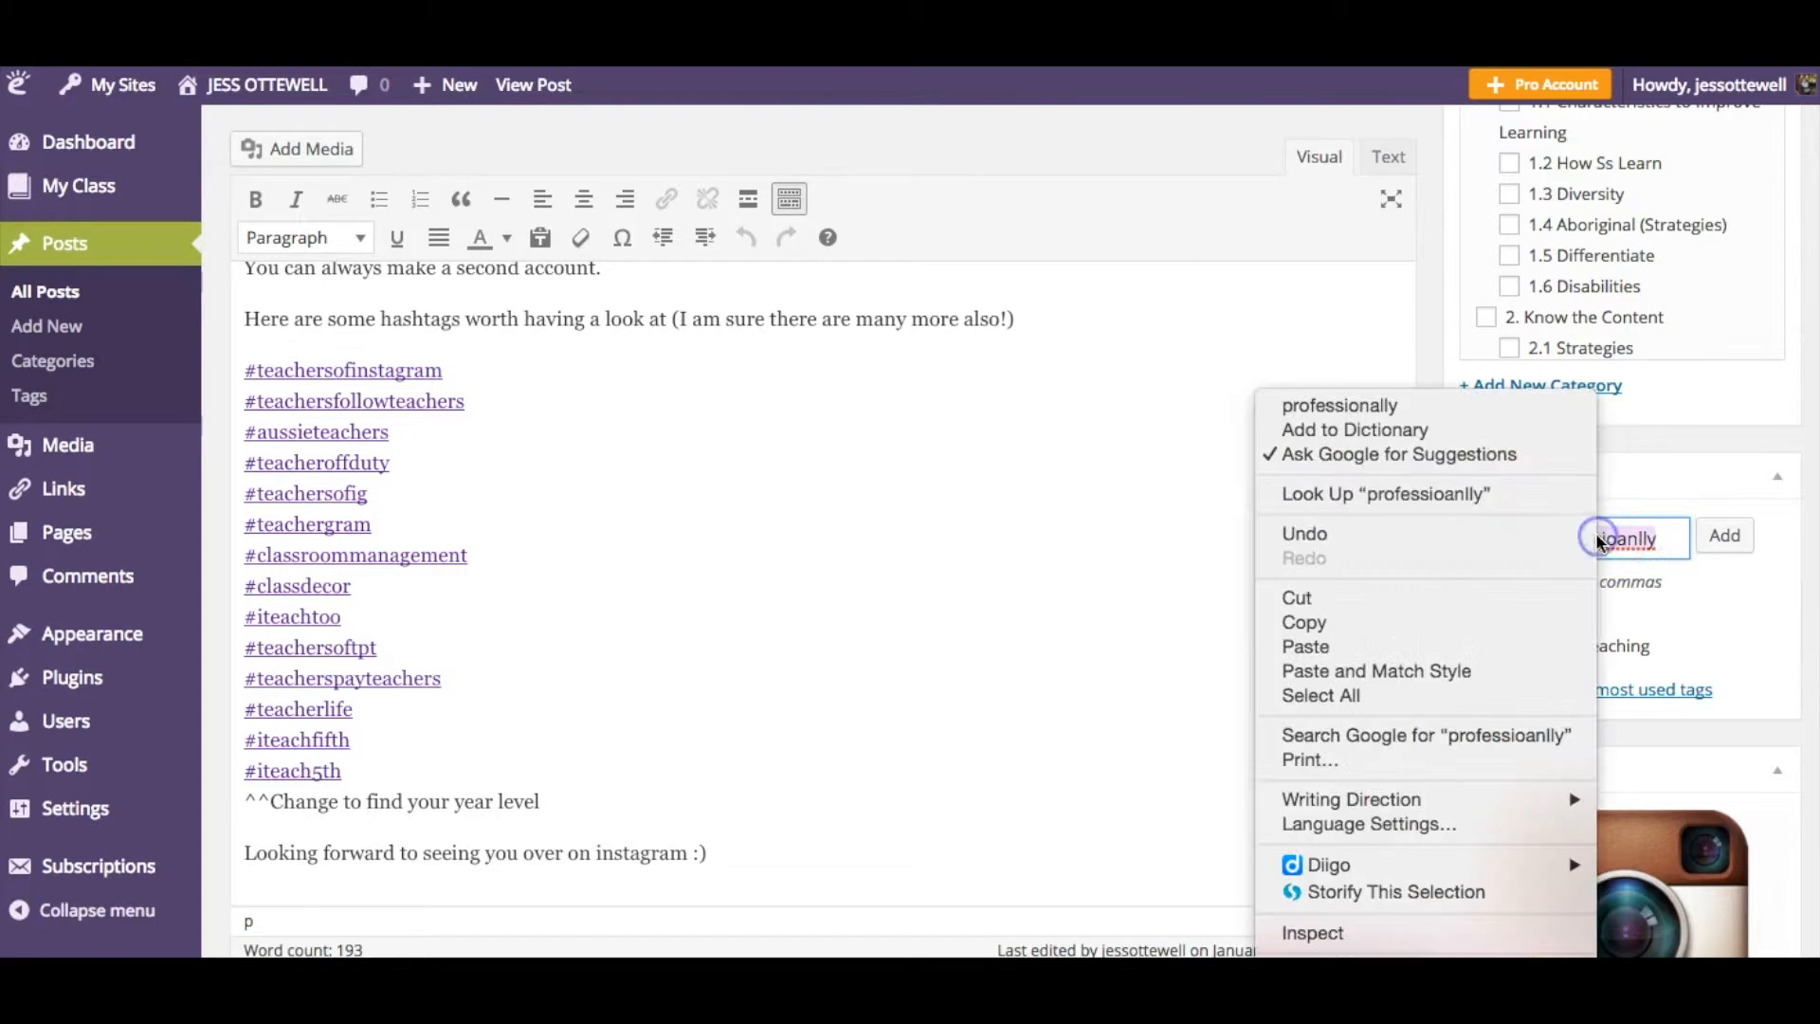
left_click(1441, 406)
left_click(1726, 535)
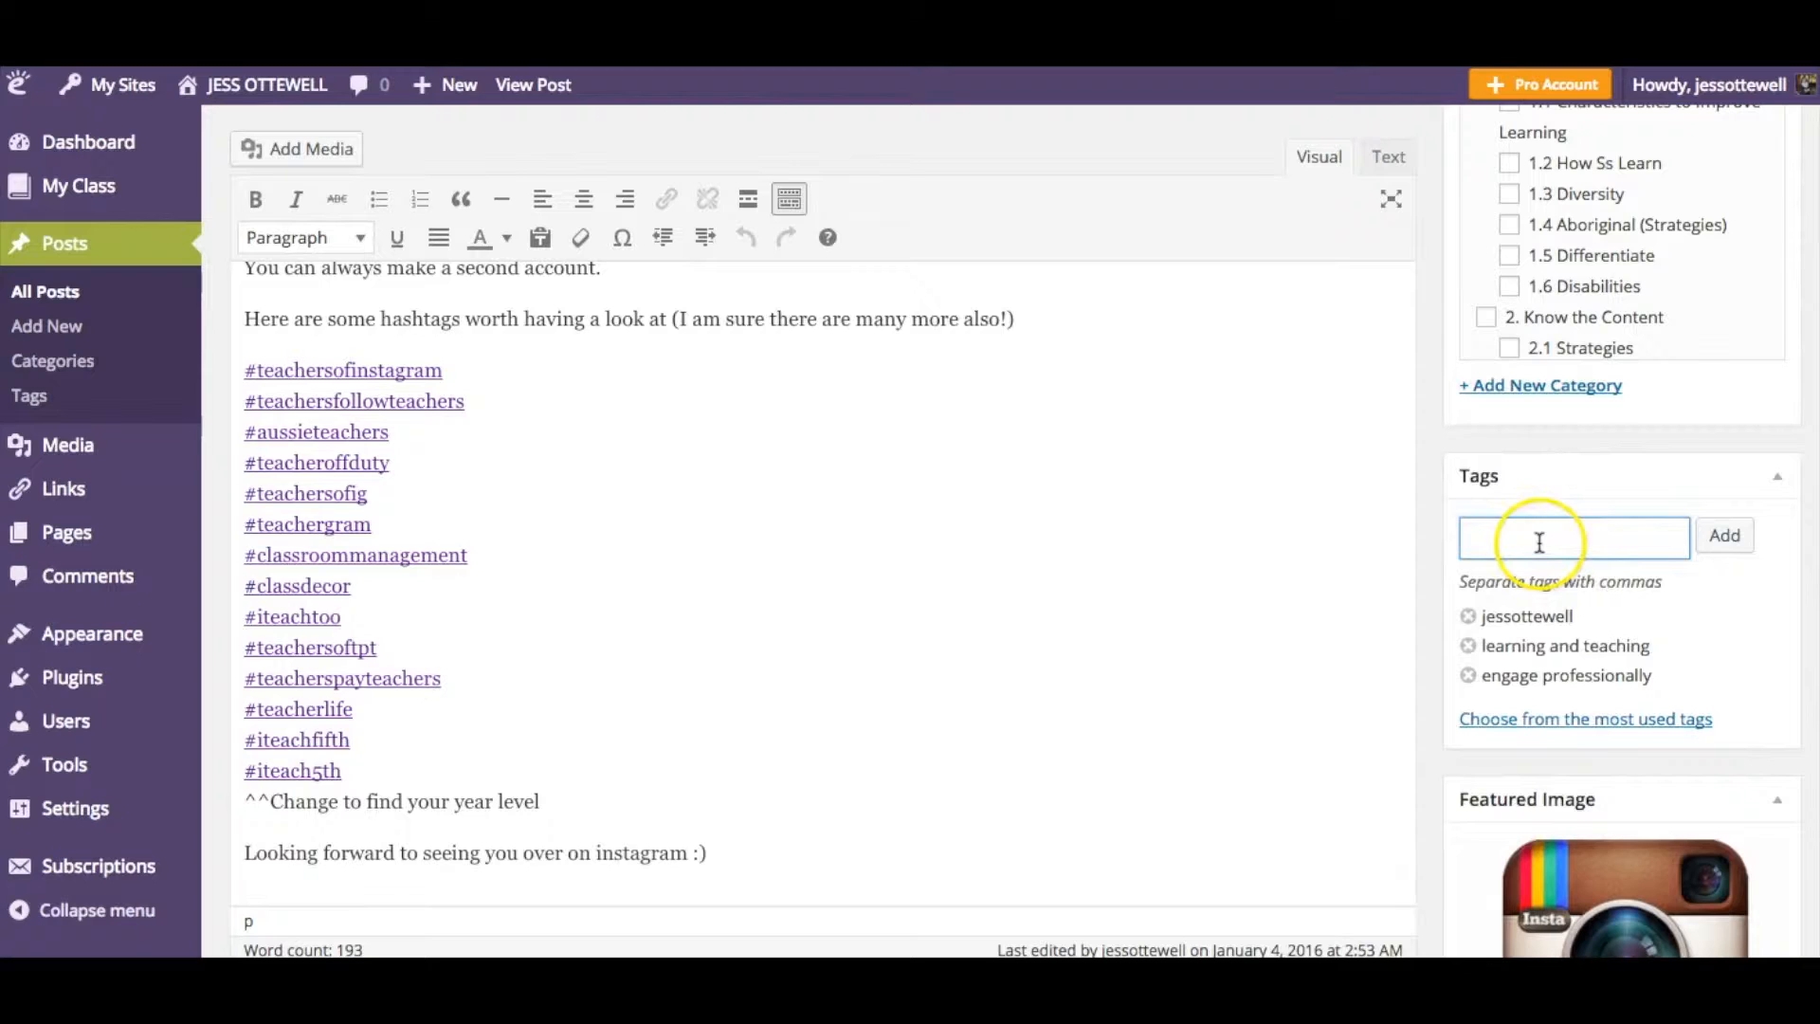
- Add the tags social media and networking to the post
type("social media")
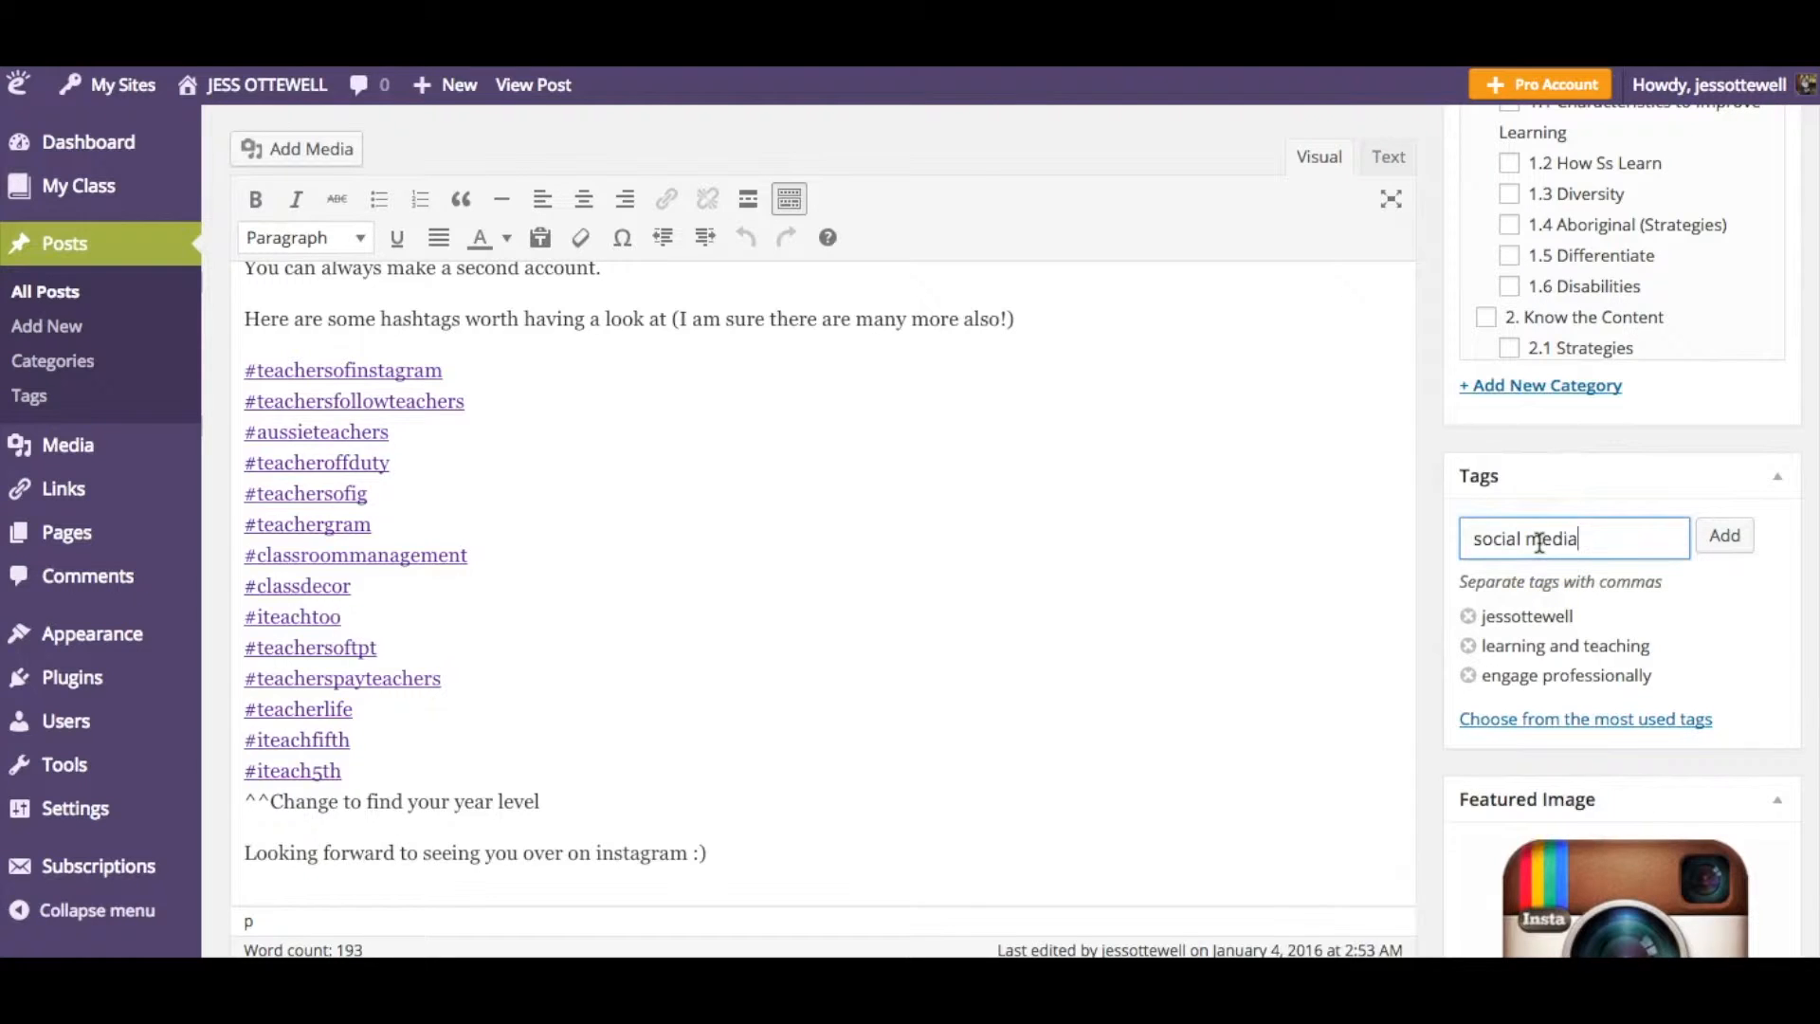
key("Return")
type("networking")
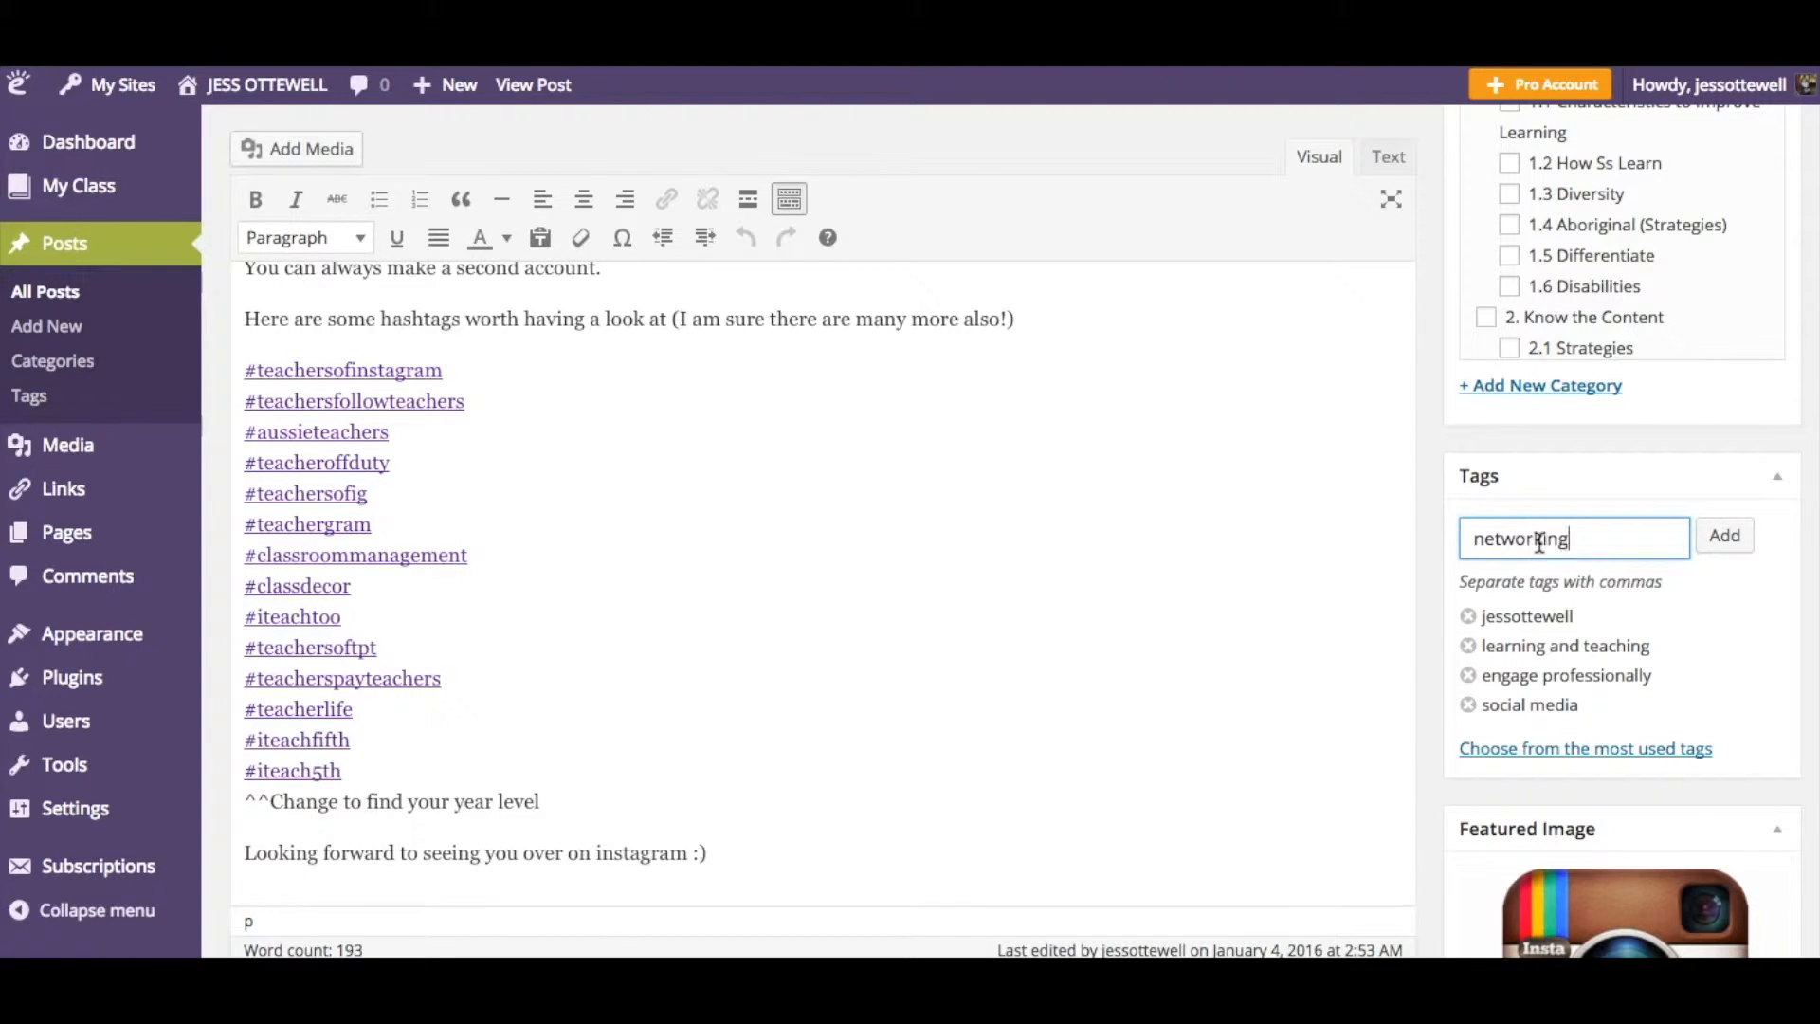
key("Return")
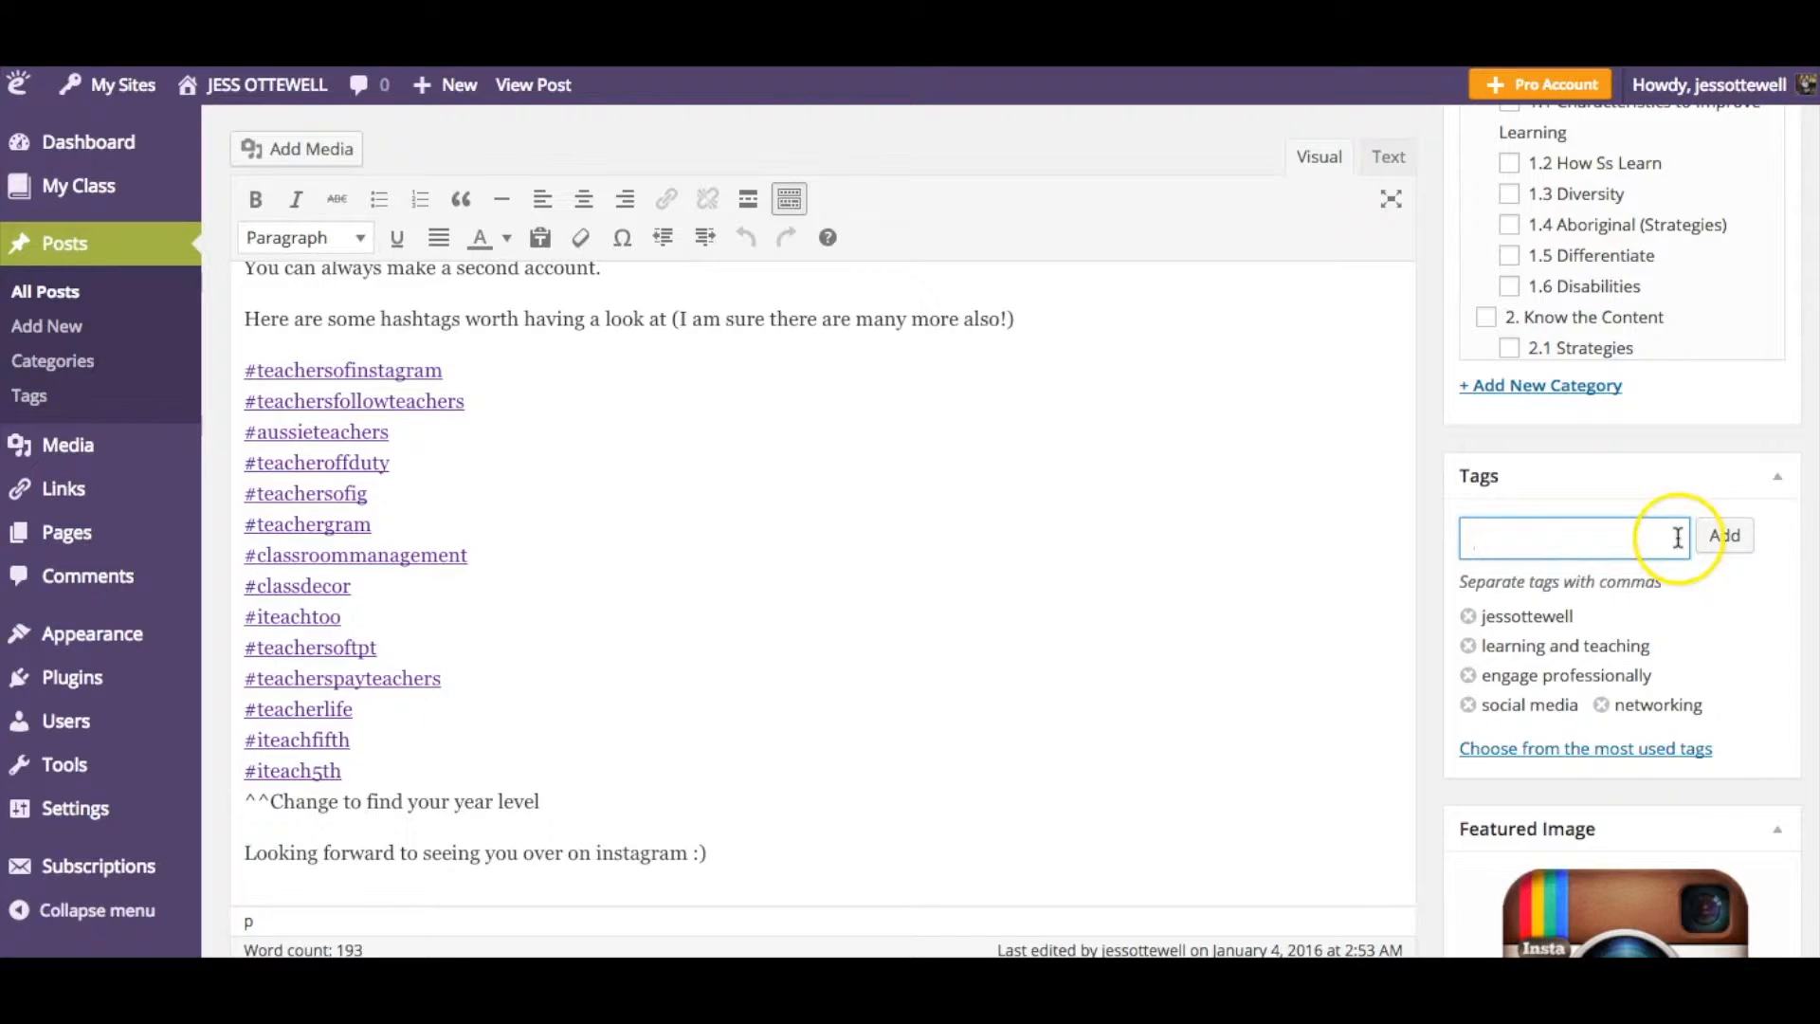
- Publish the post
scroll(1605, 642, "down", 5)
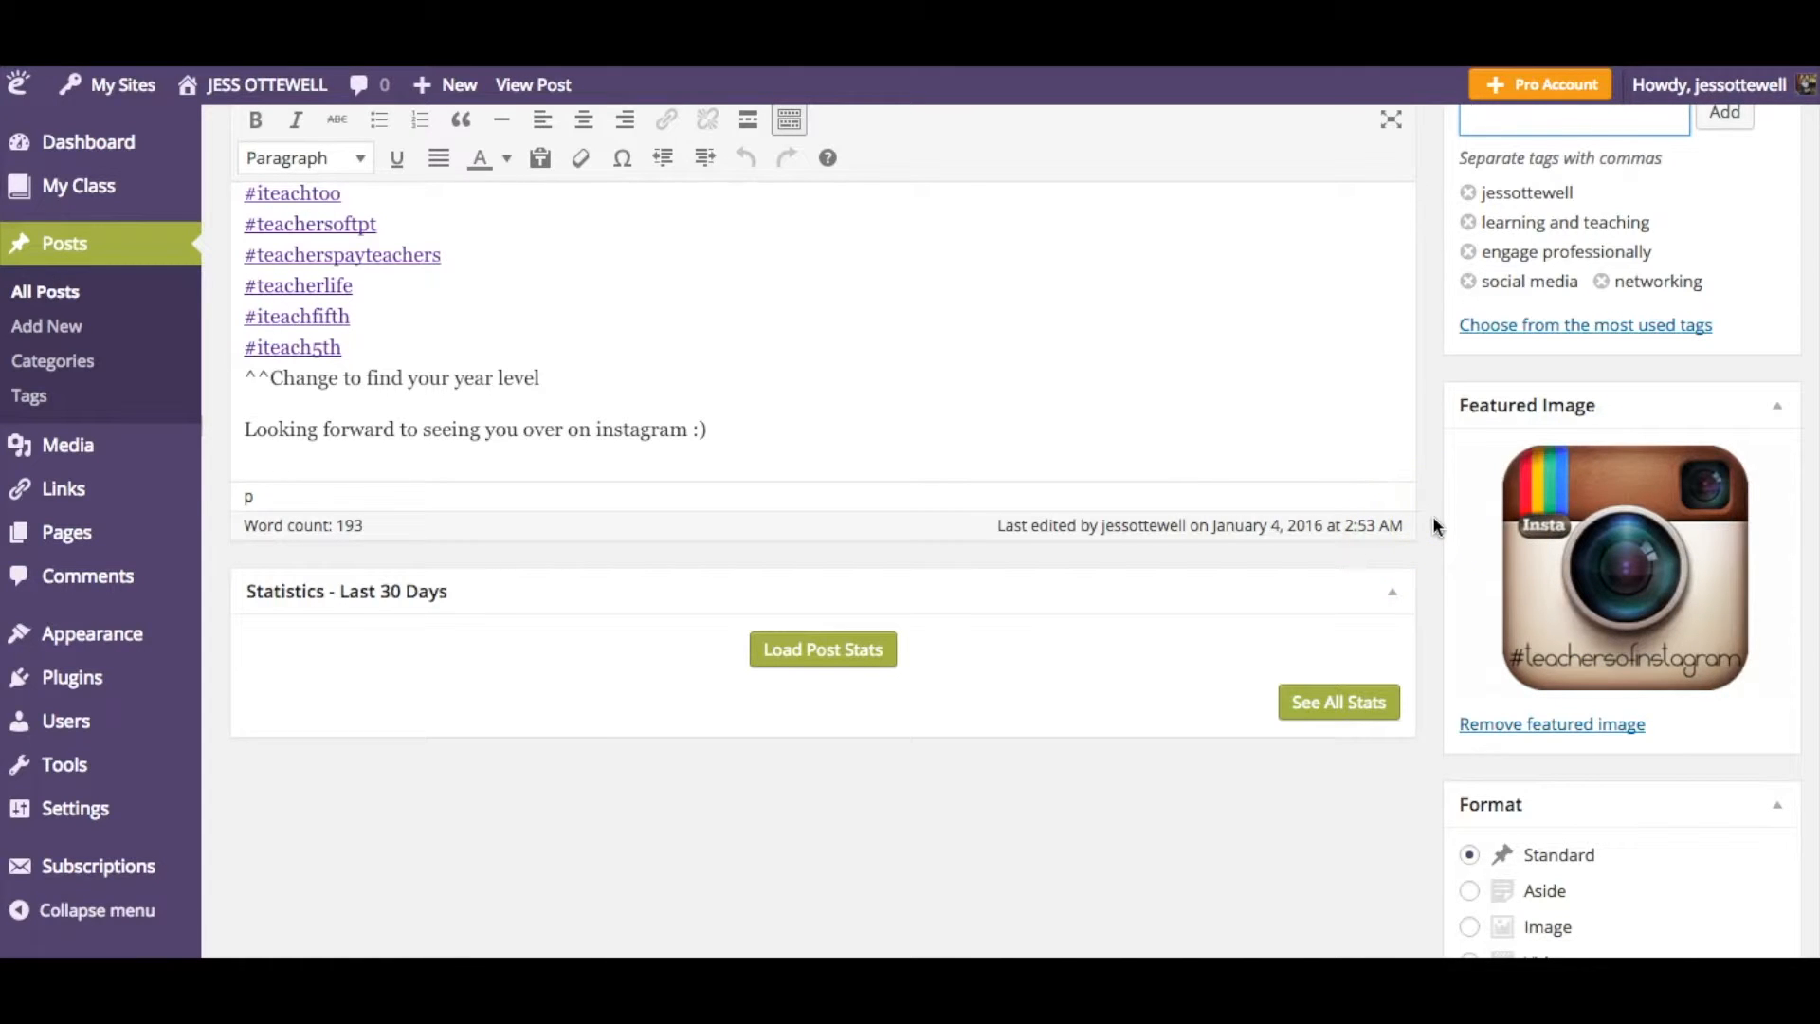
scroll(1437, 527, "up", 10)
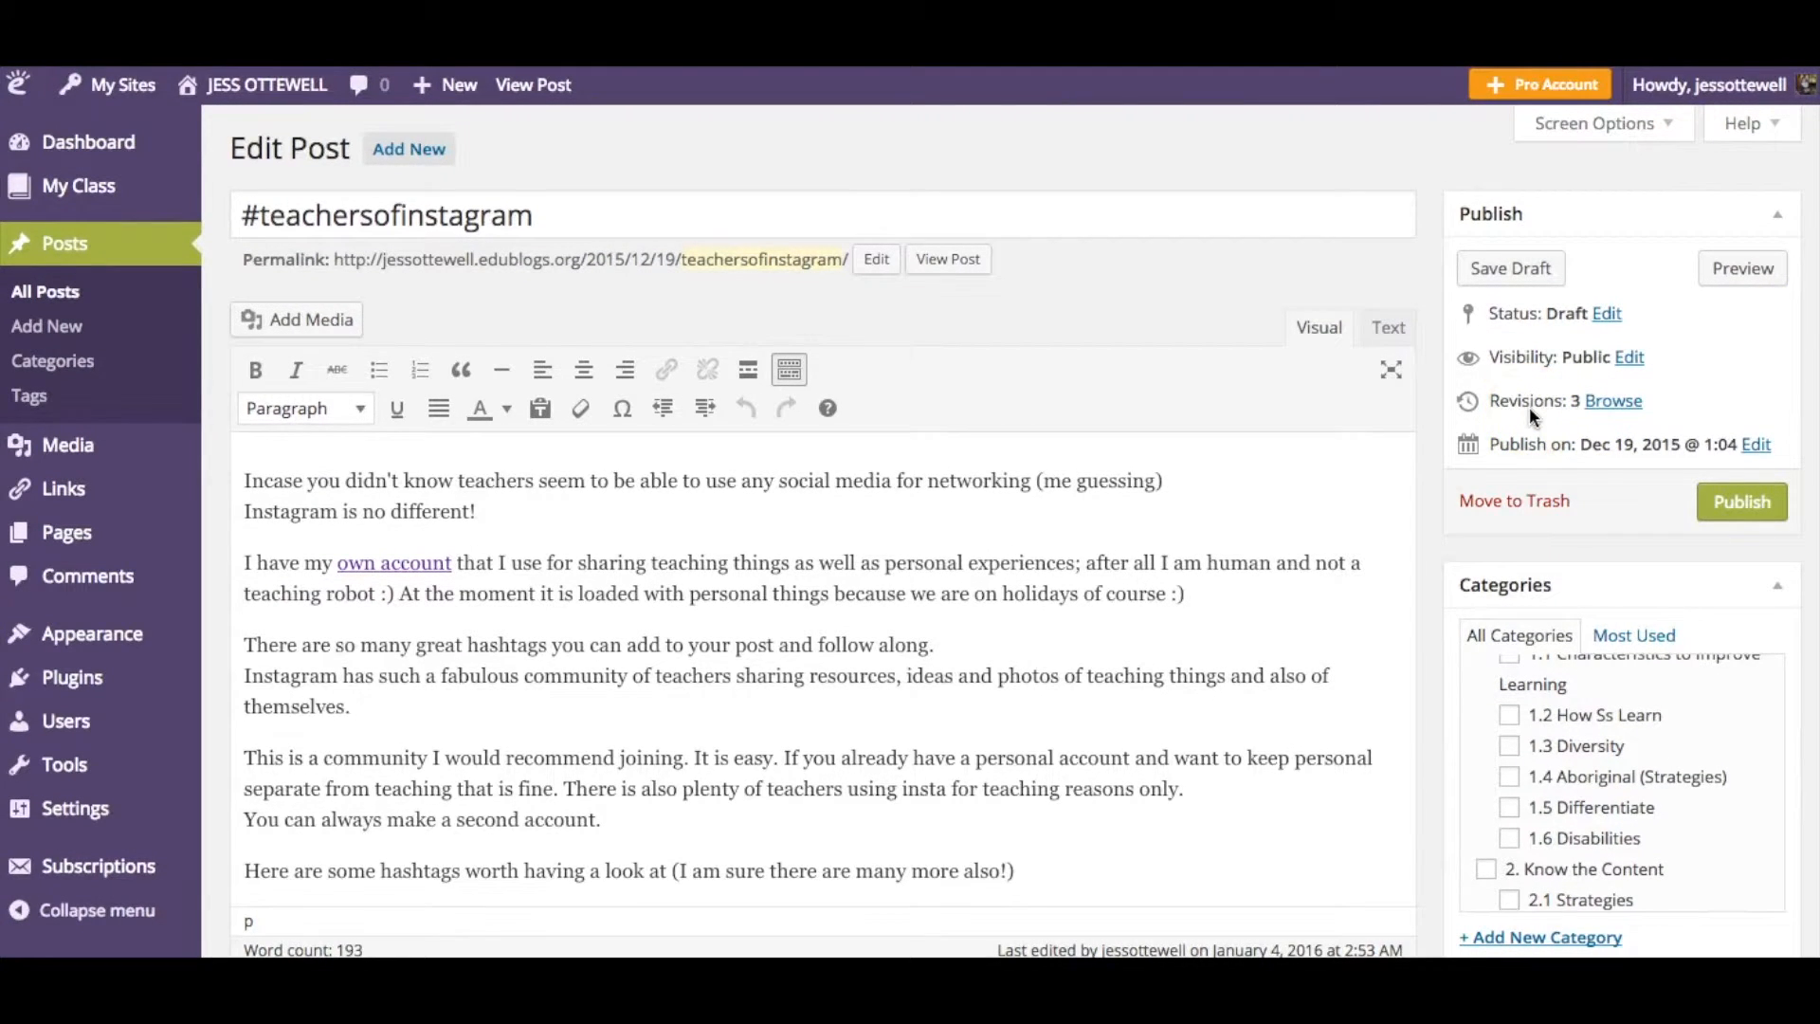
left_click(1743, 503)
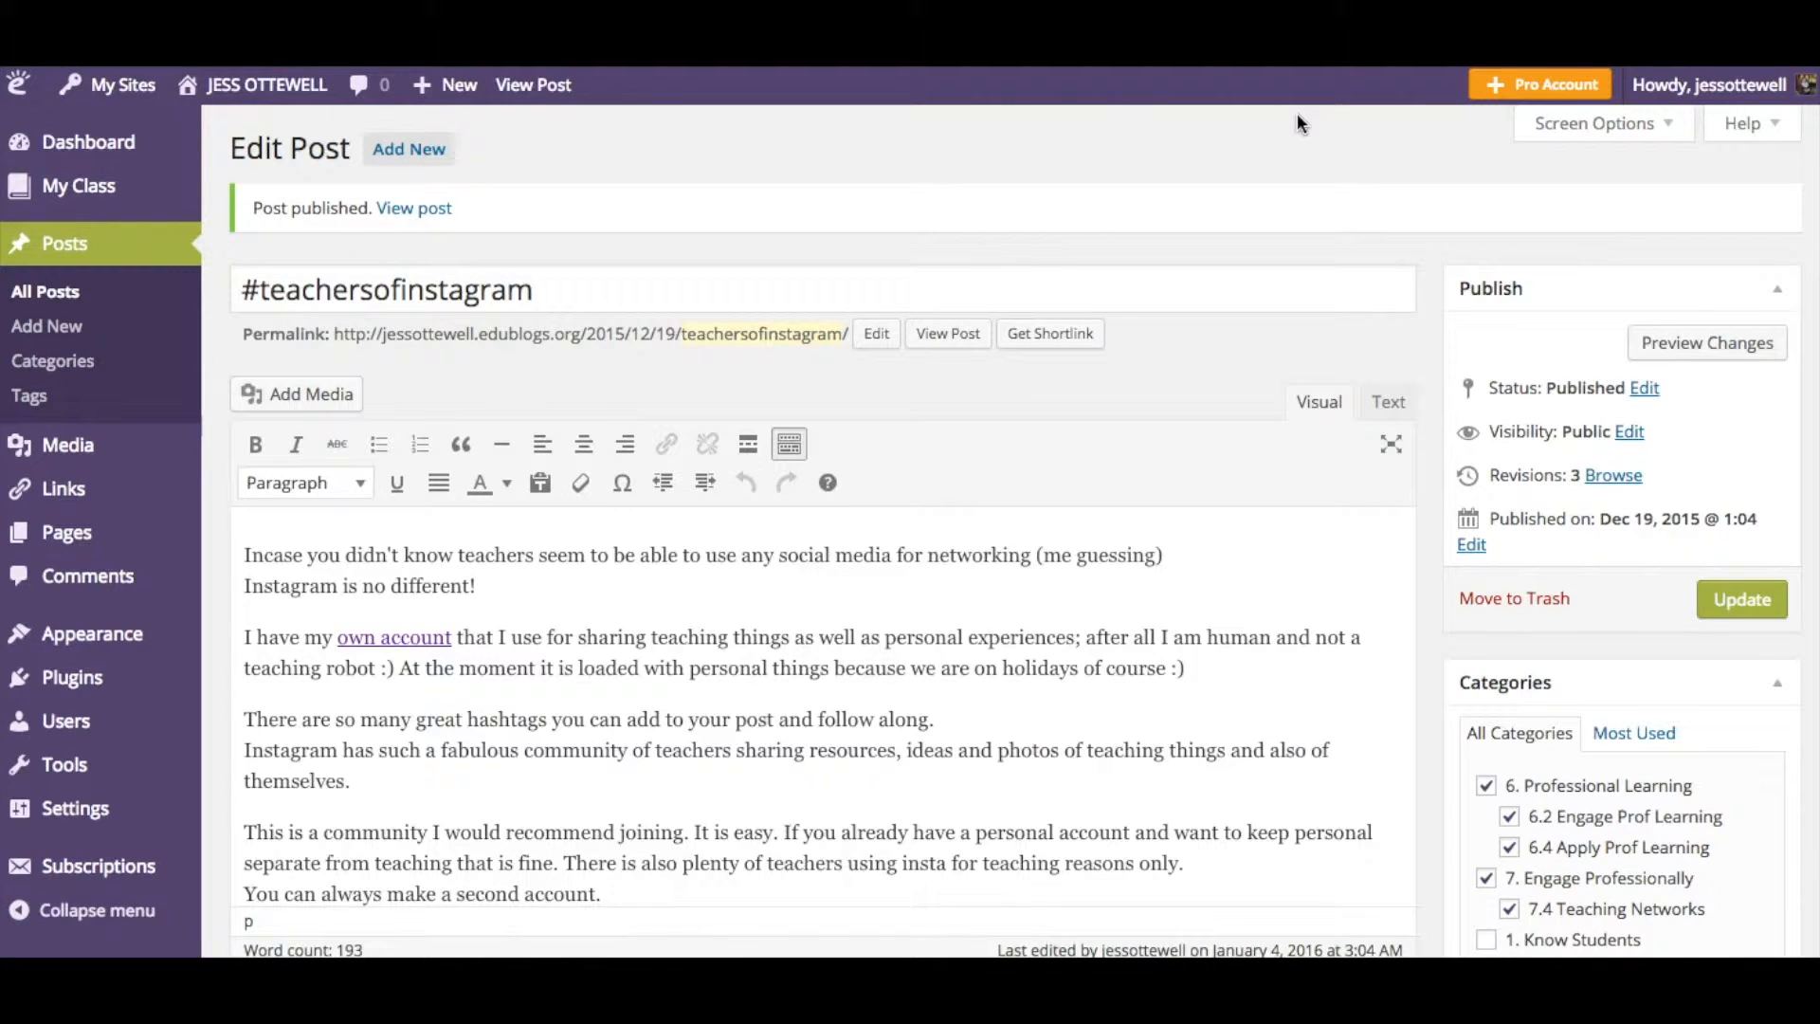
- View the published post and examine the categories and tags listed beneath it
left_click(400, 216)
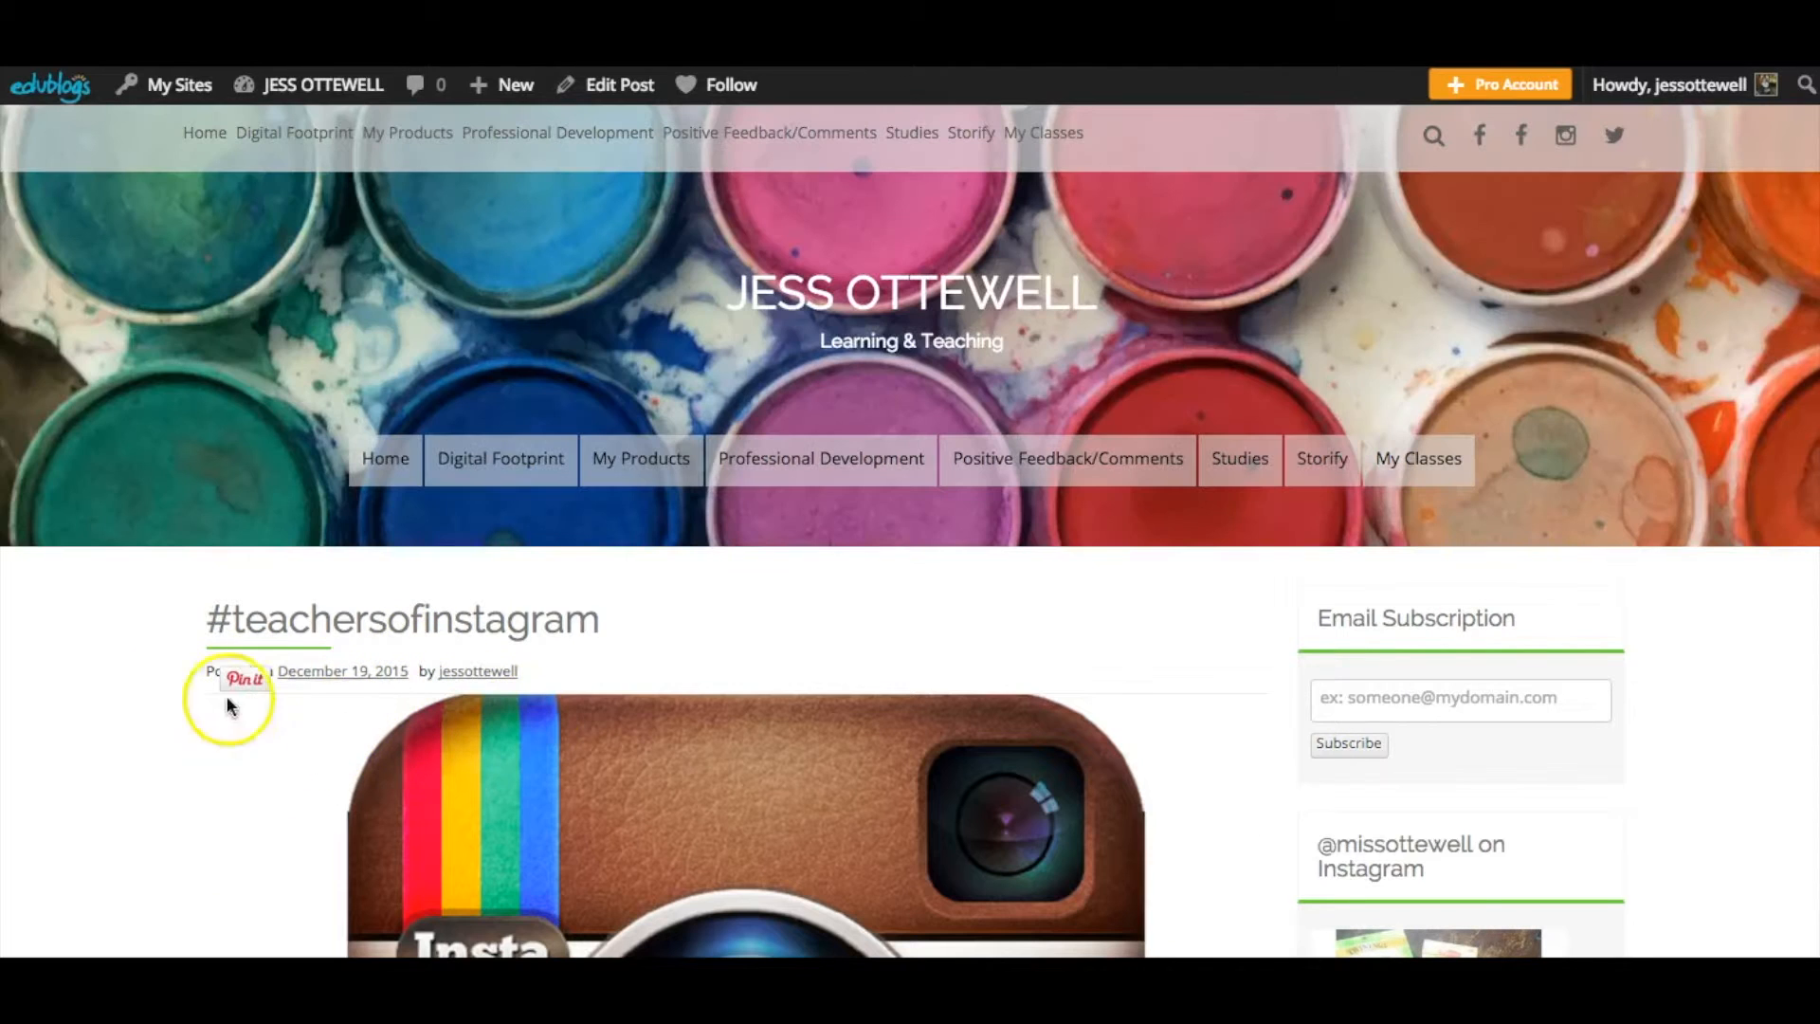
scroll(127, 745, "down", 1)
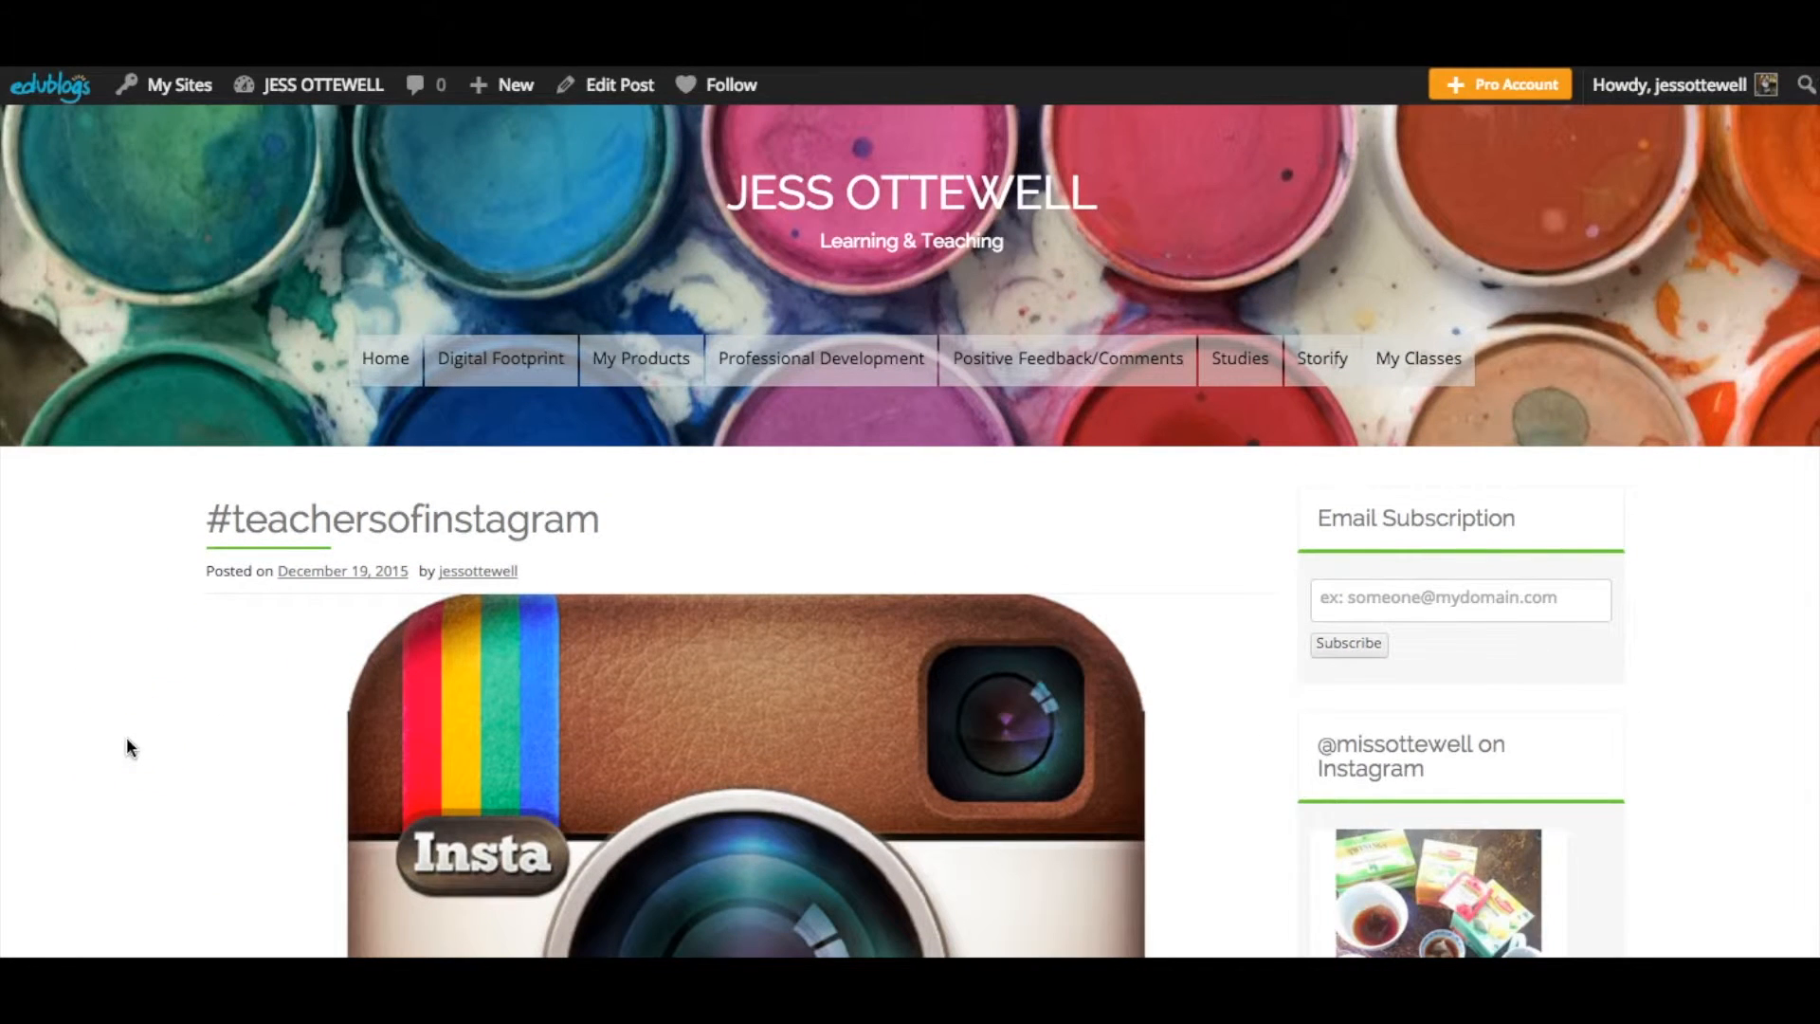
scroll(127, 744, "down", 10)
scroll(127, 742, "down", 8)
left_click(287, 643)
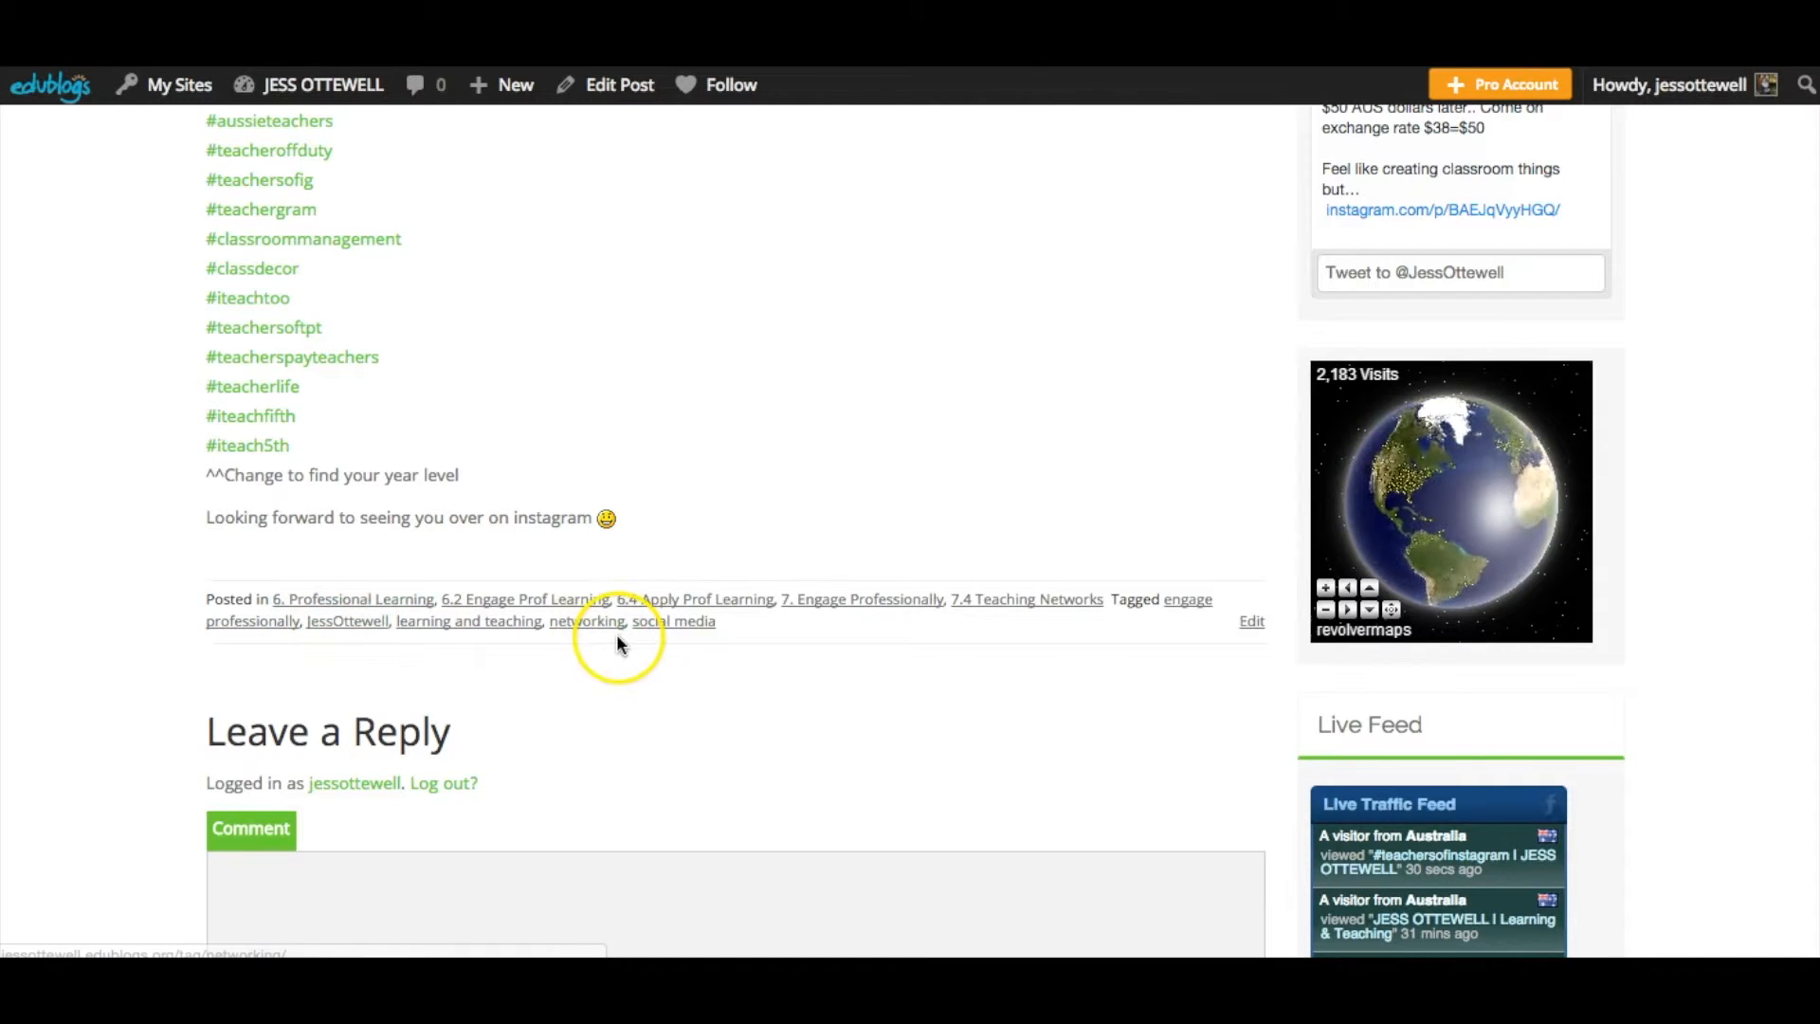
scroll(93, 507, "up", 15)
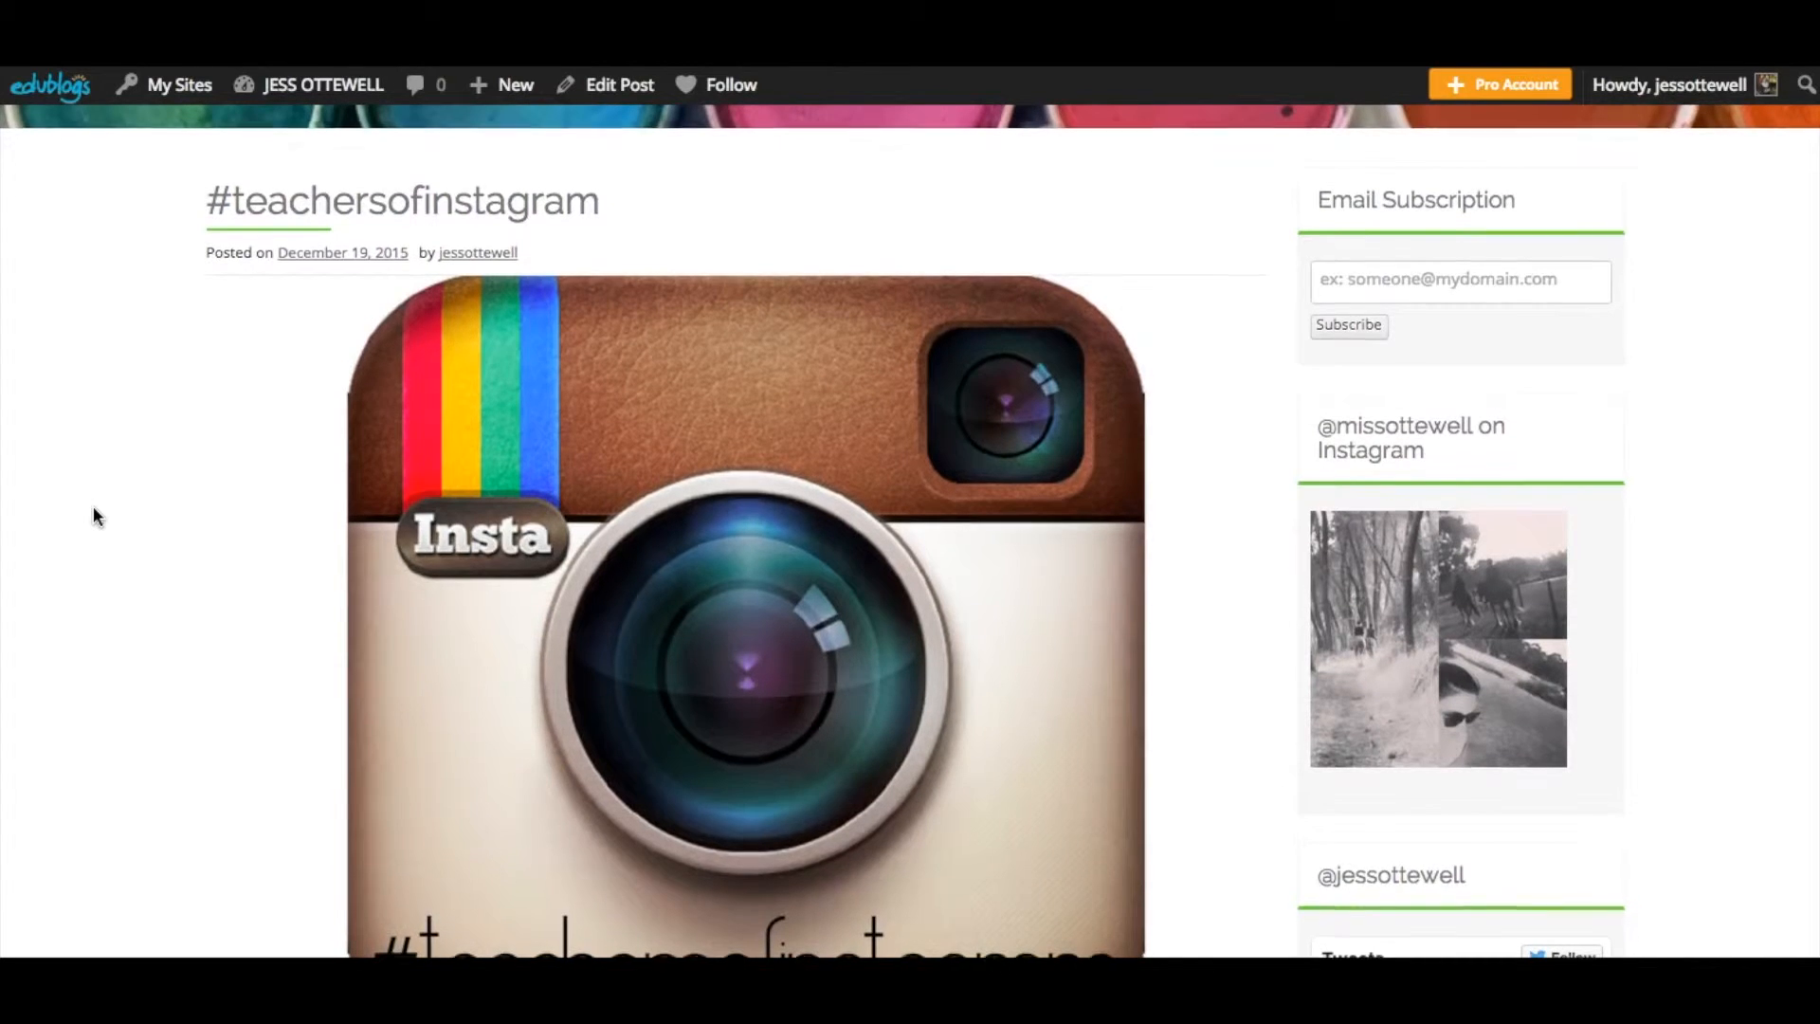
scroll(93, 509, "down", 5)
scroll(93, 512, "down", 5)
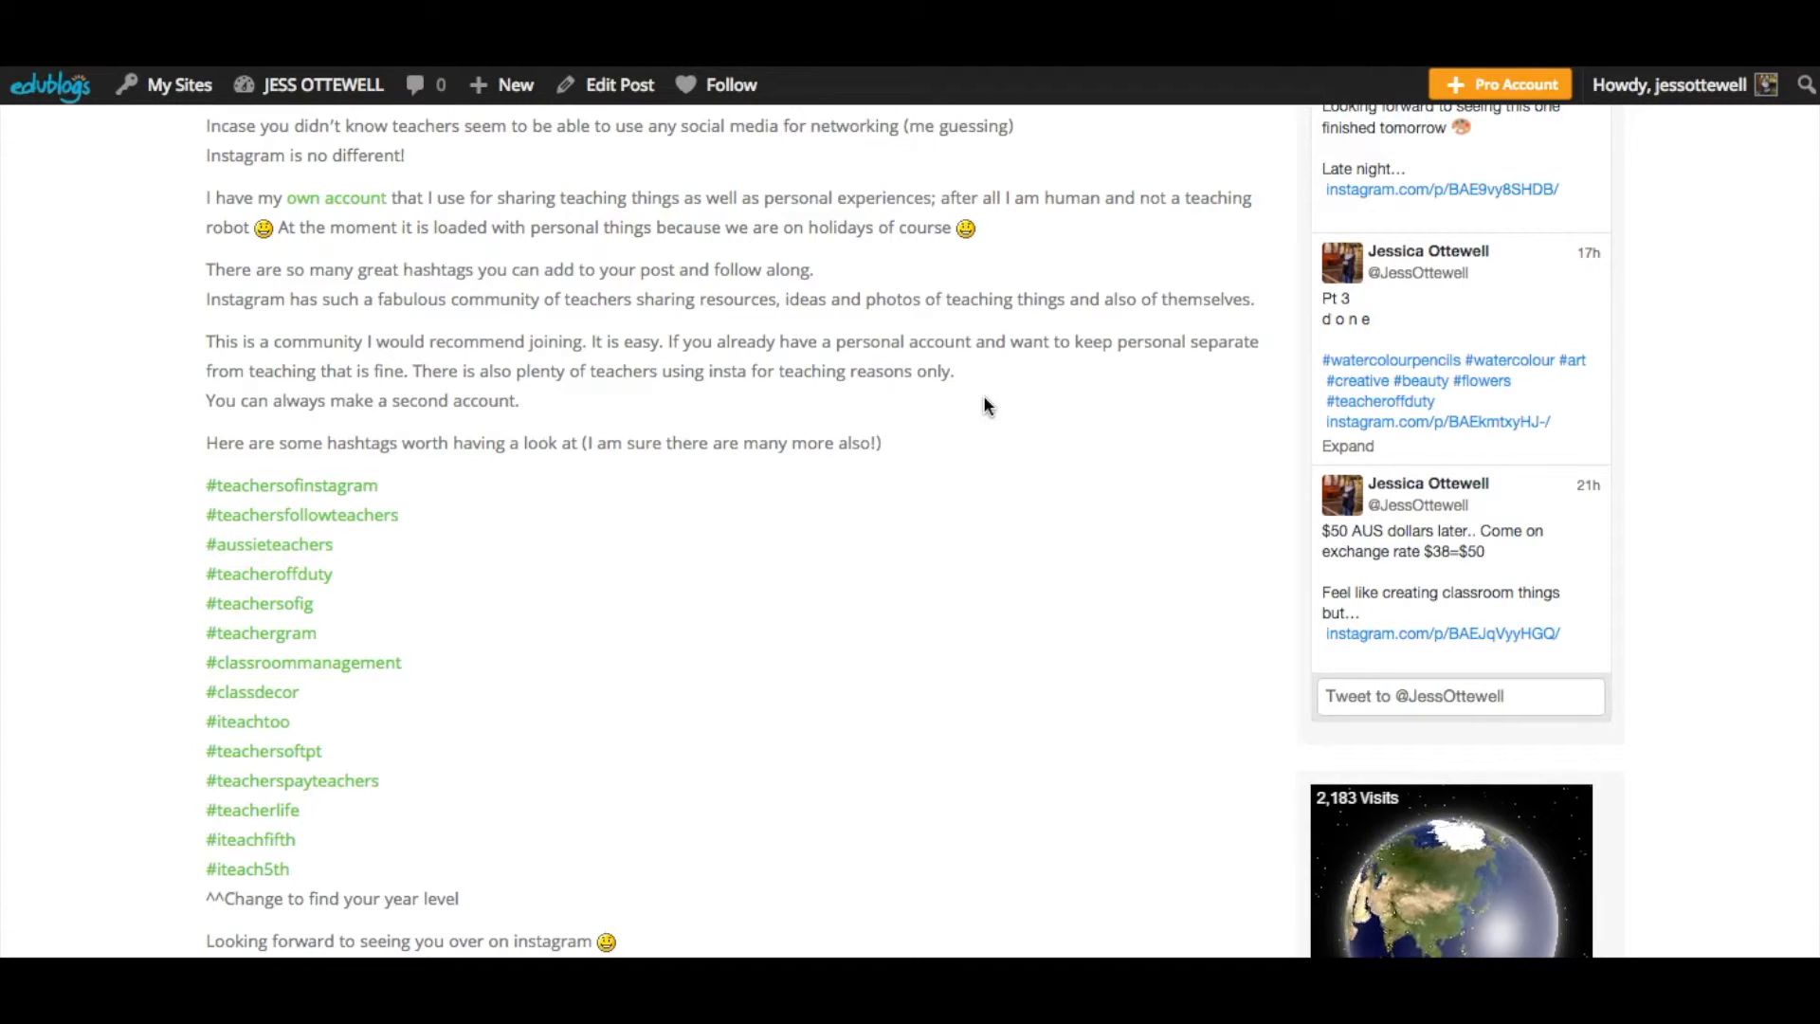
scroll(983, 395, "down", 6)
left_click(402, 547)
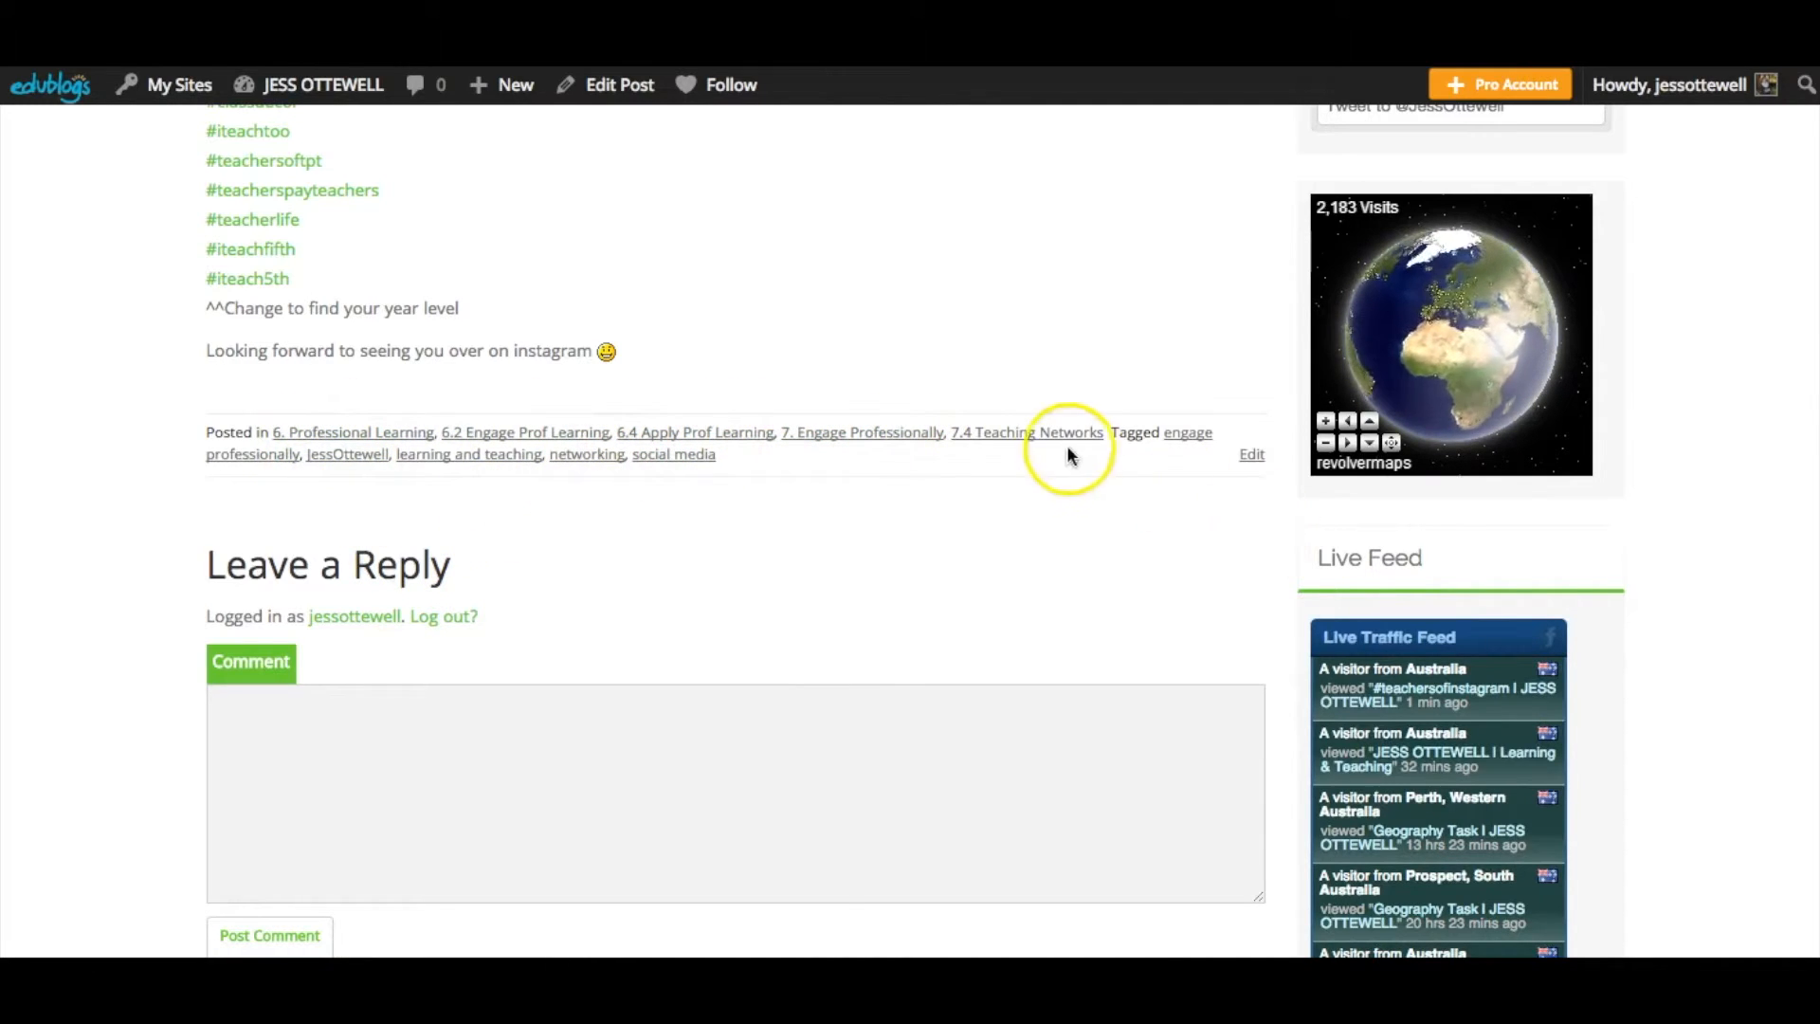
- Open the 7. Engage Professionally category archive and browse the posts it lists
left_click(823, 435)
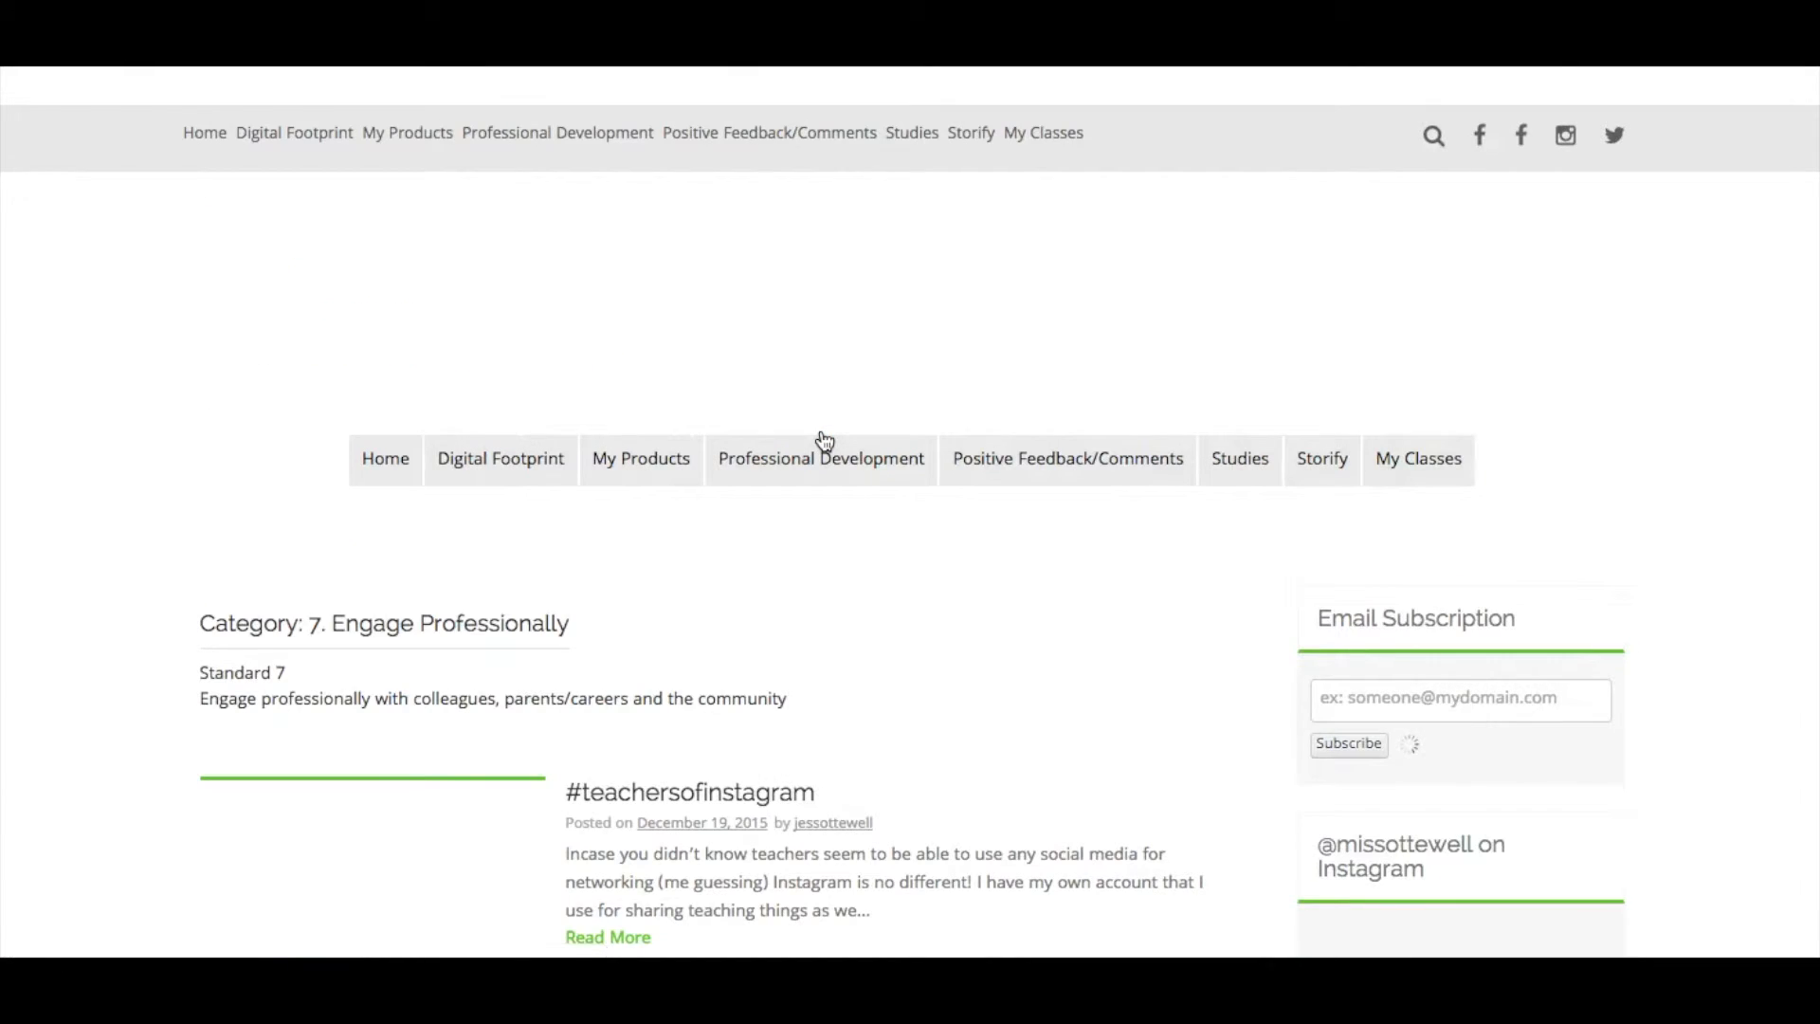
left_click(432, 572)
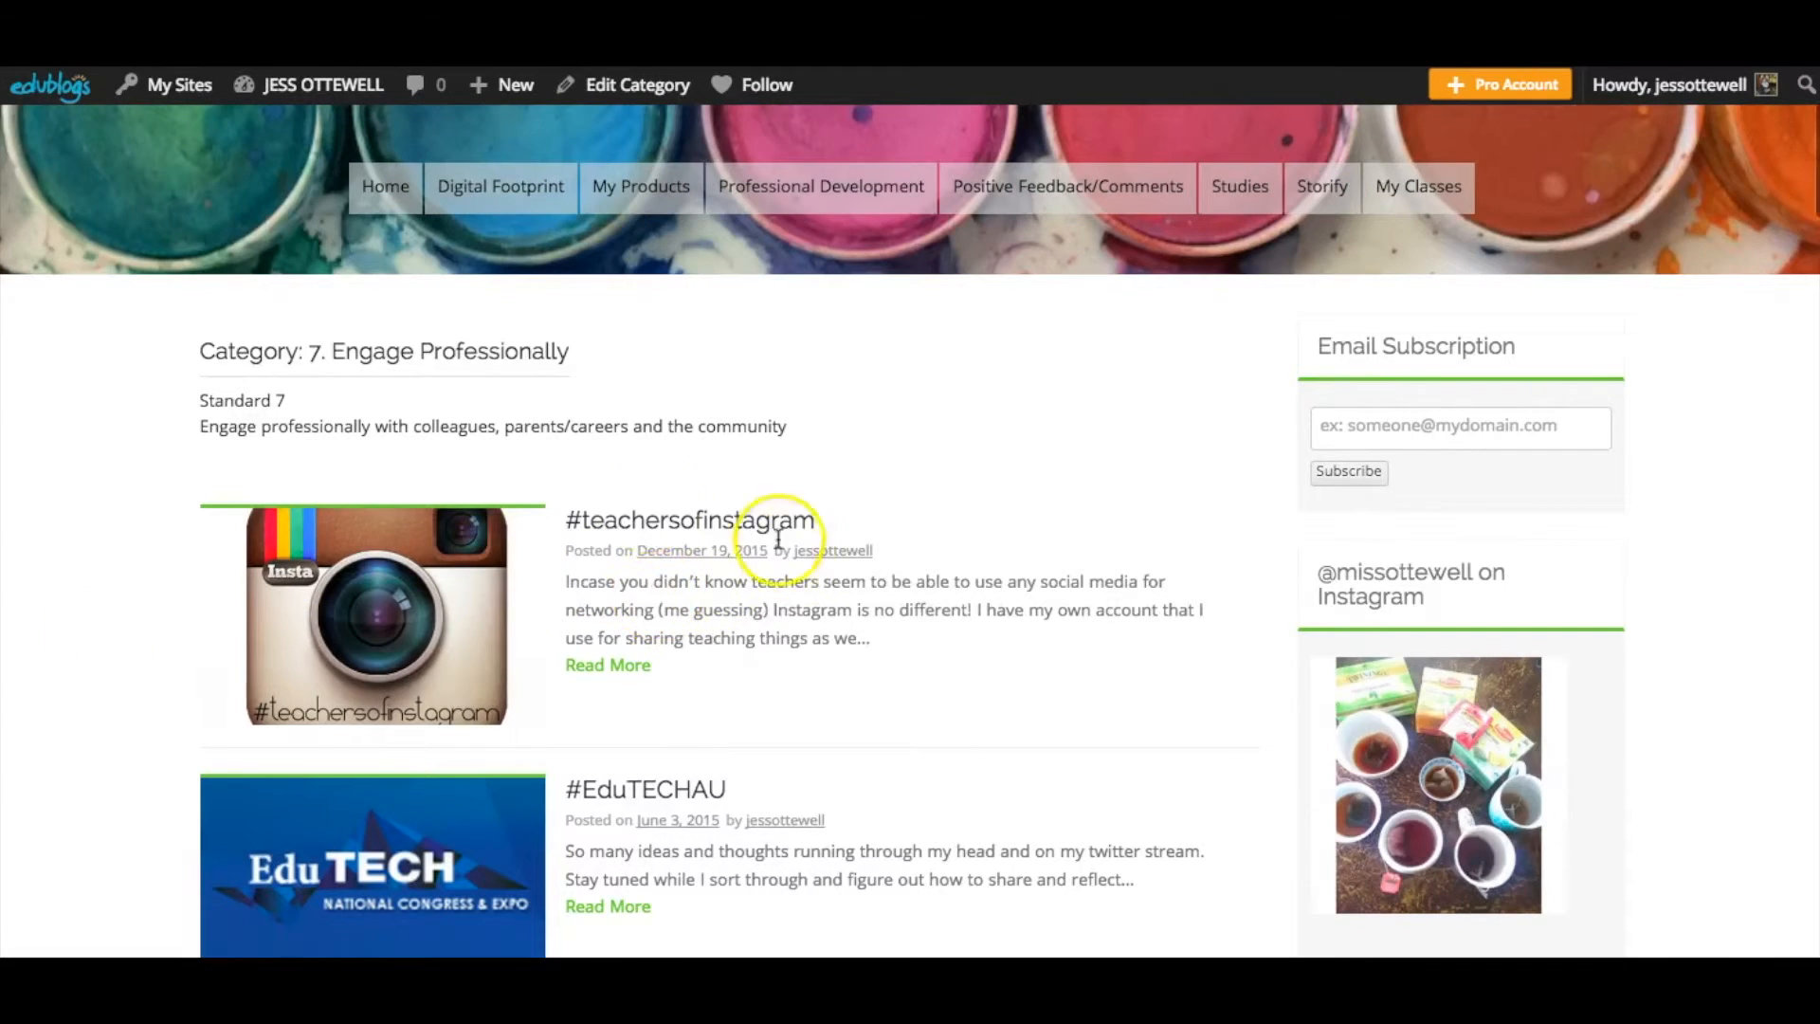
scroll(955, 576, "down", 3)
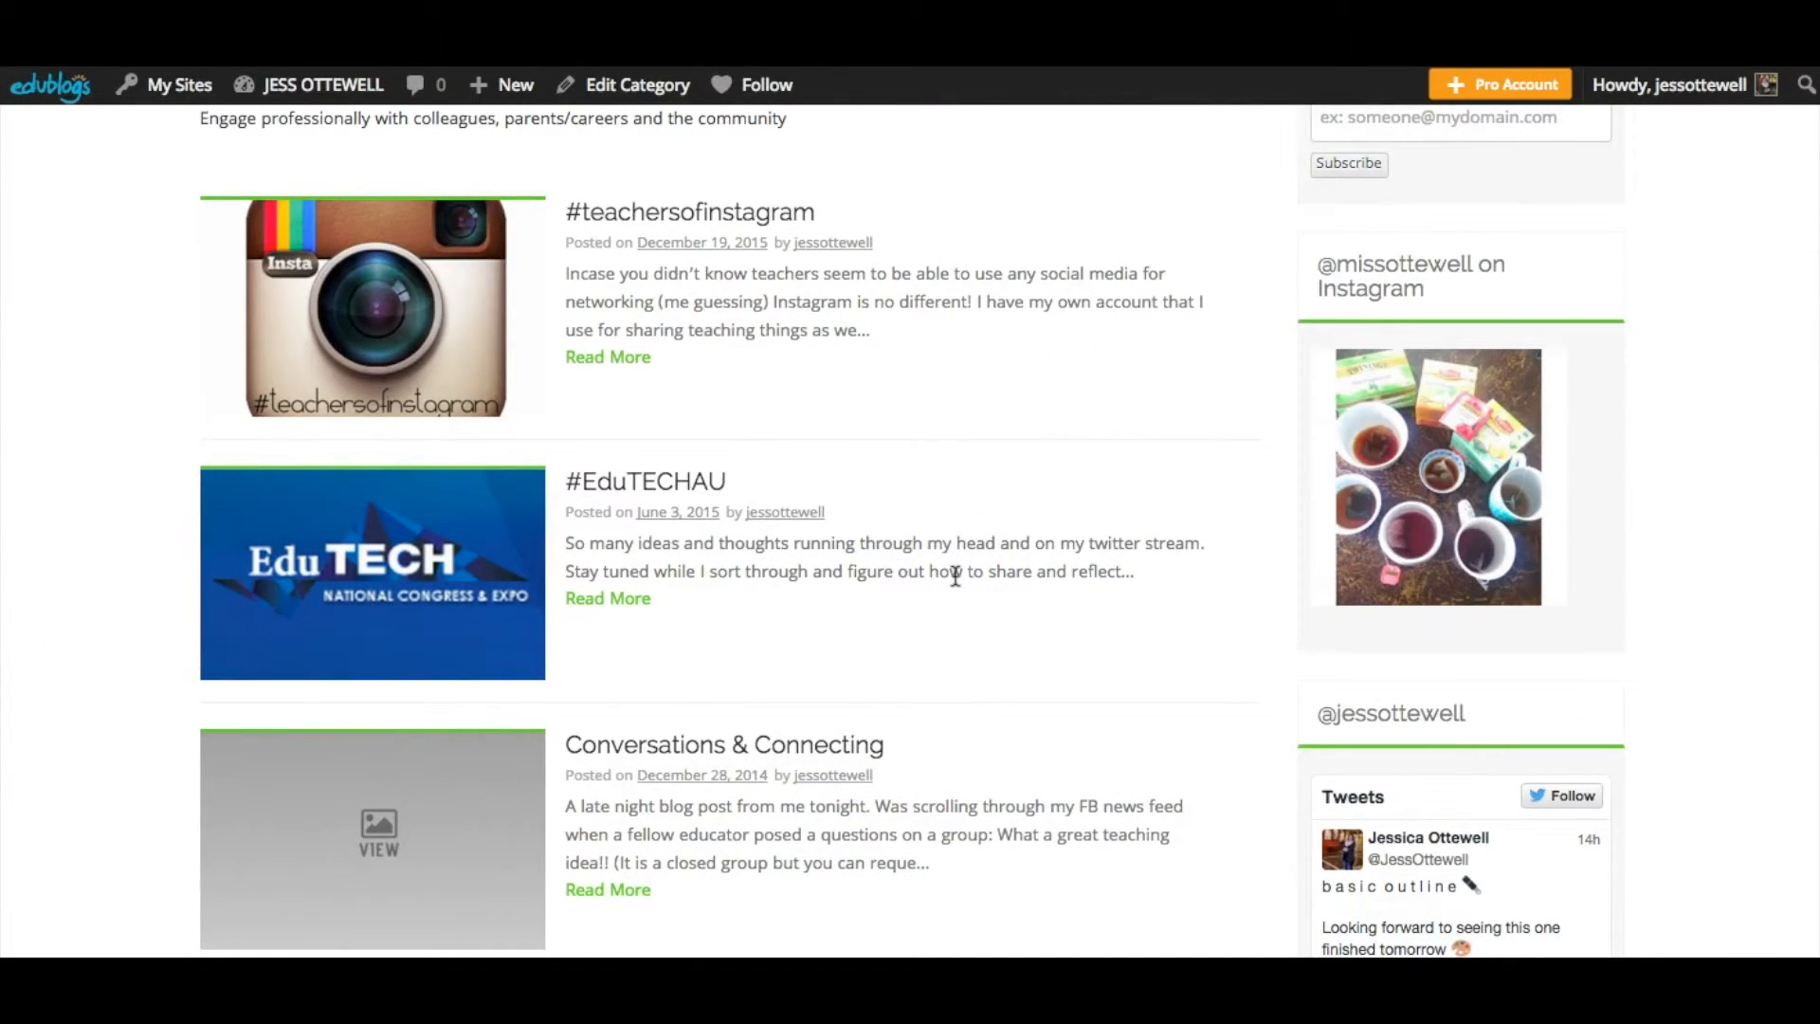
scroll(956, 575, "down", 4)
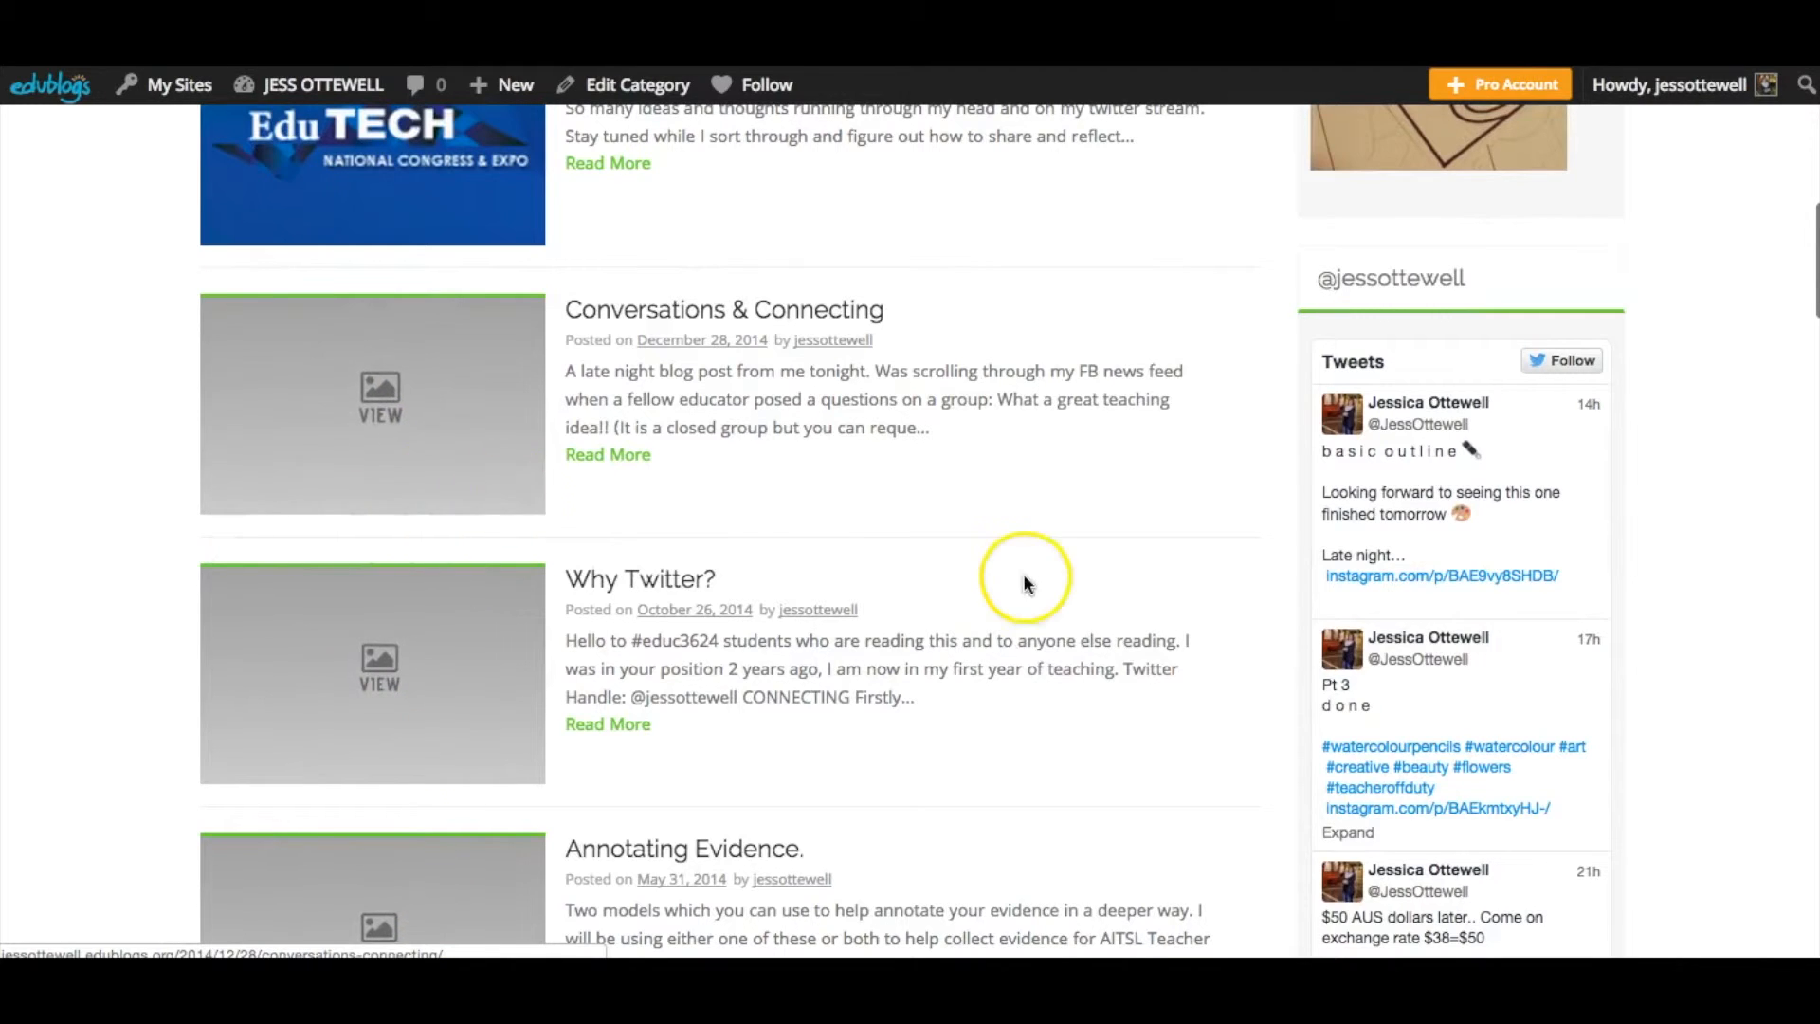
scroll(986, 575, "up", 4)
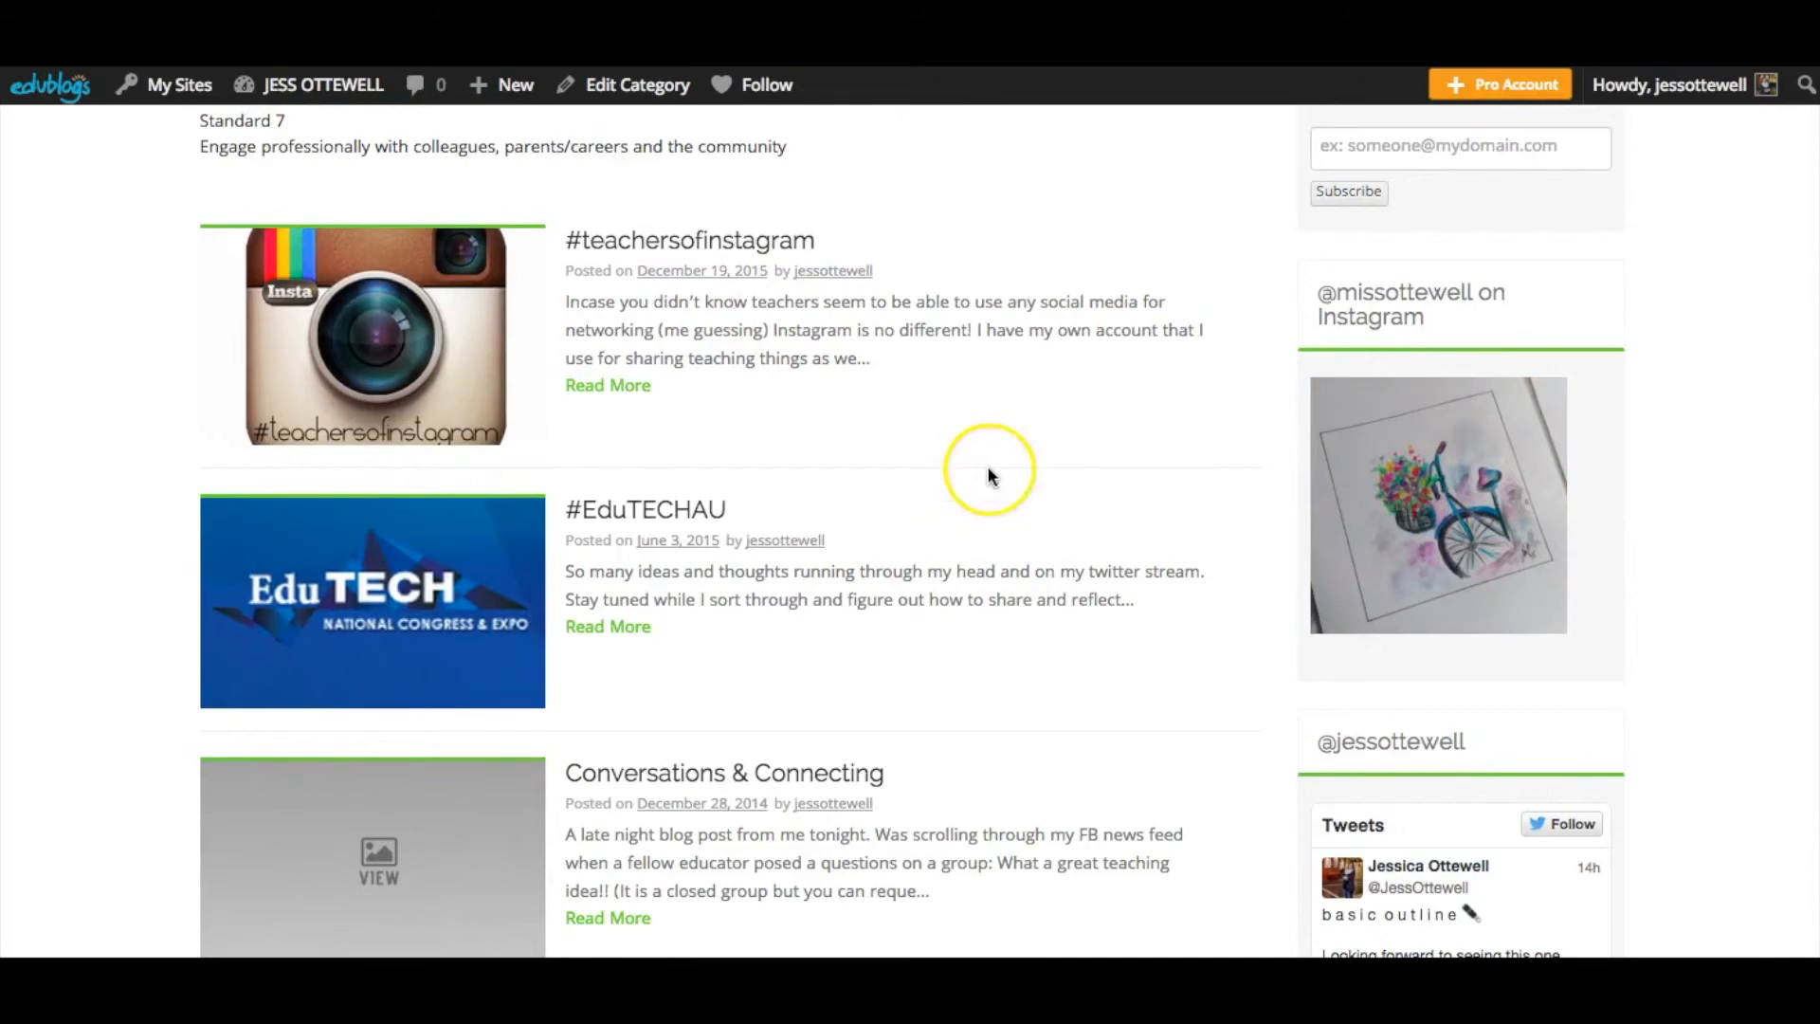
scroll(988, 474, "down", 3)
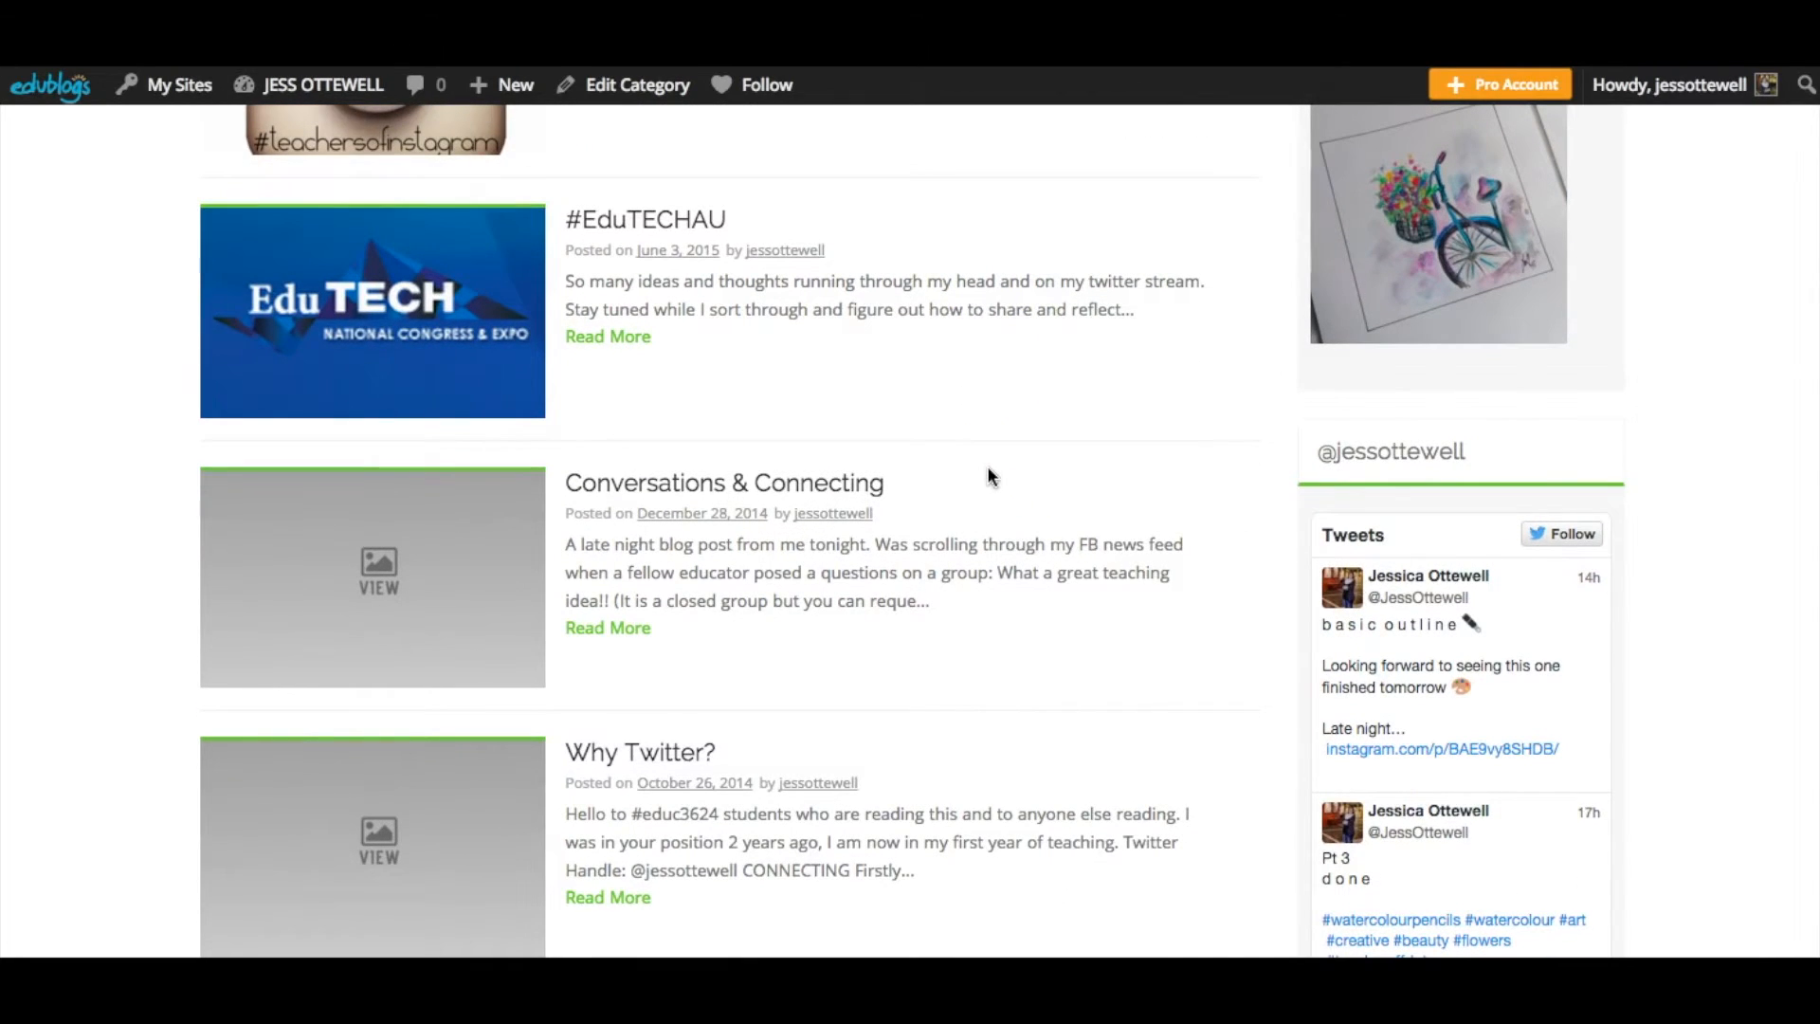
scroll(989, 476, "down", 2)
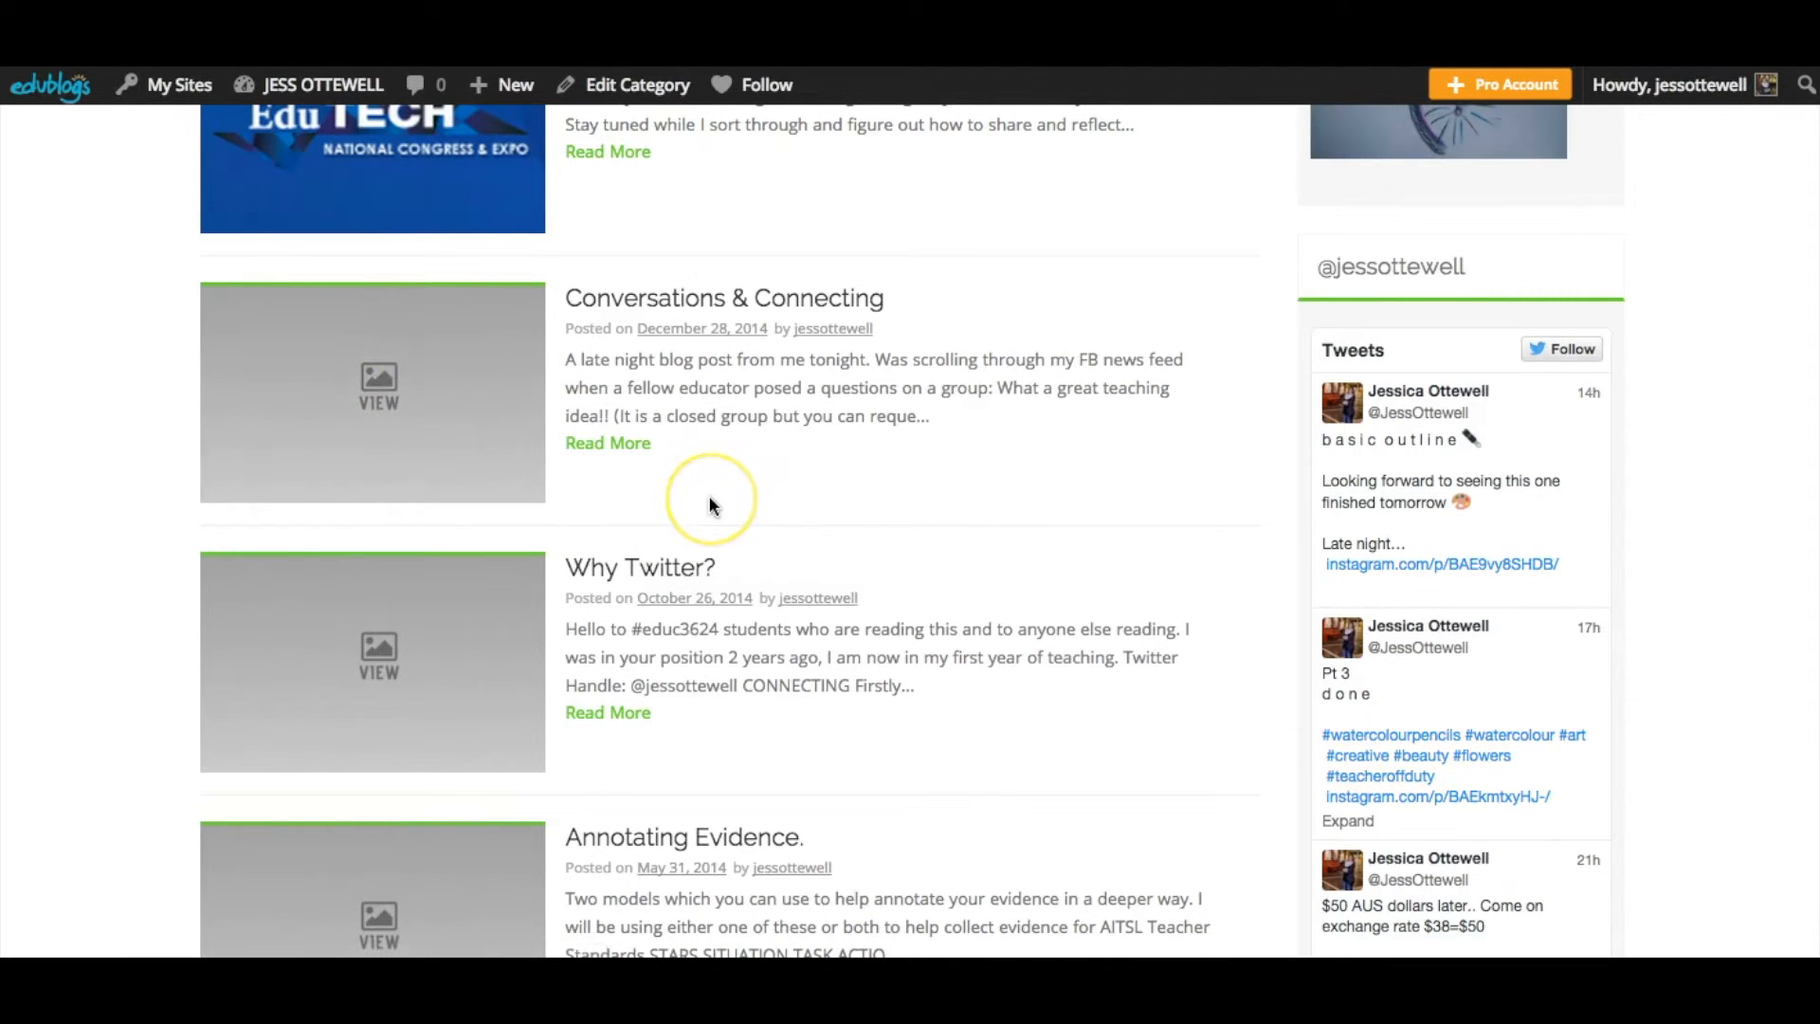
scroll(711, 504, "down", 4)
scroll(711, 504, "down", 14)
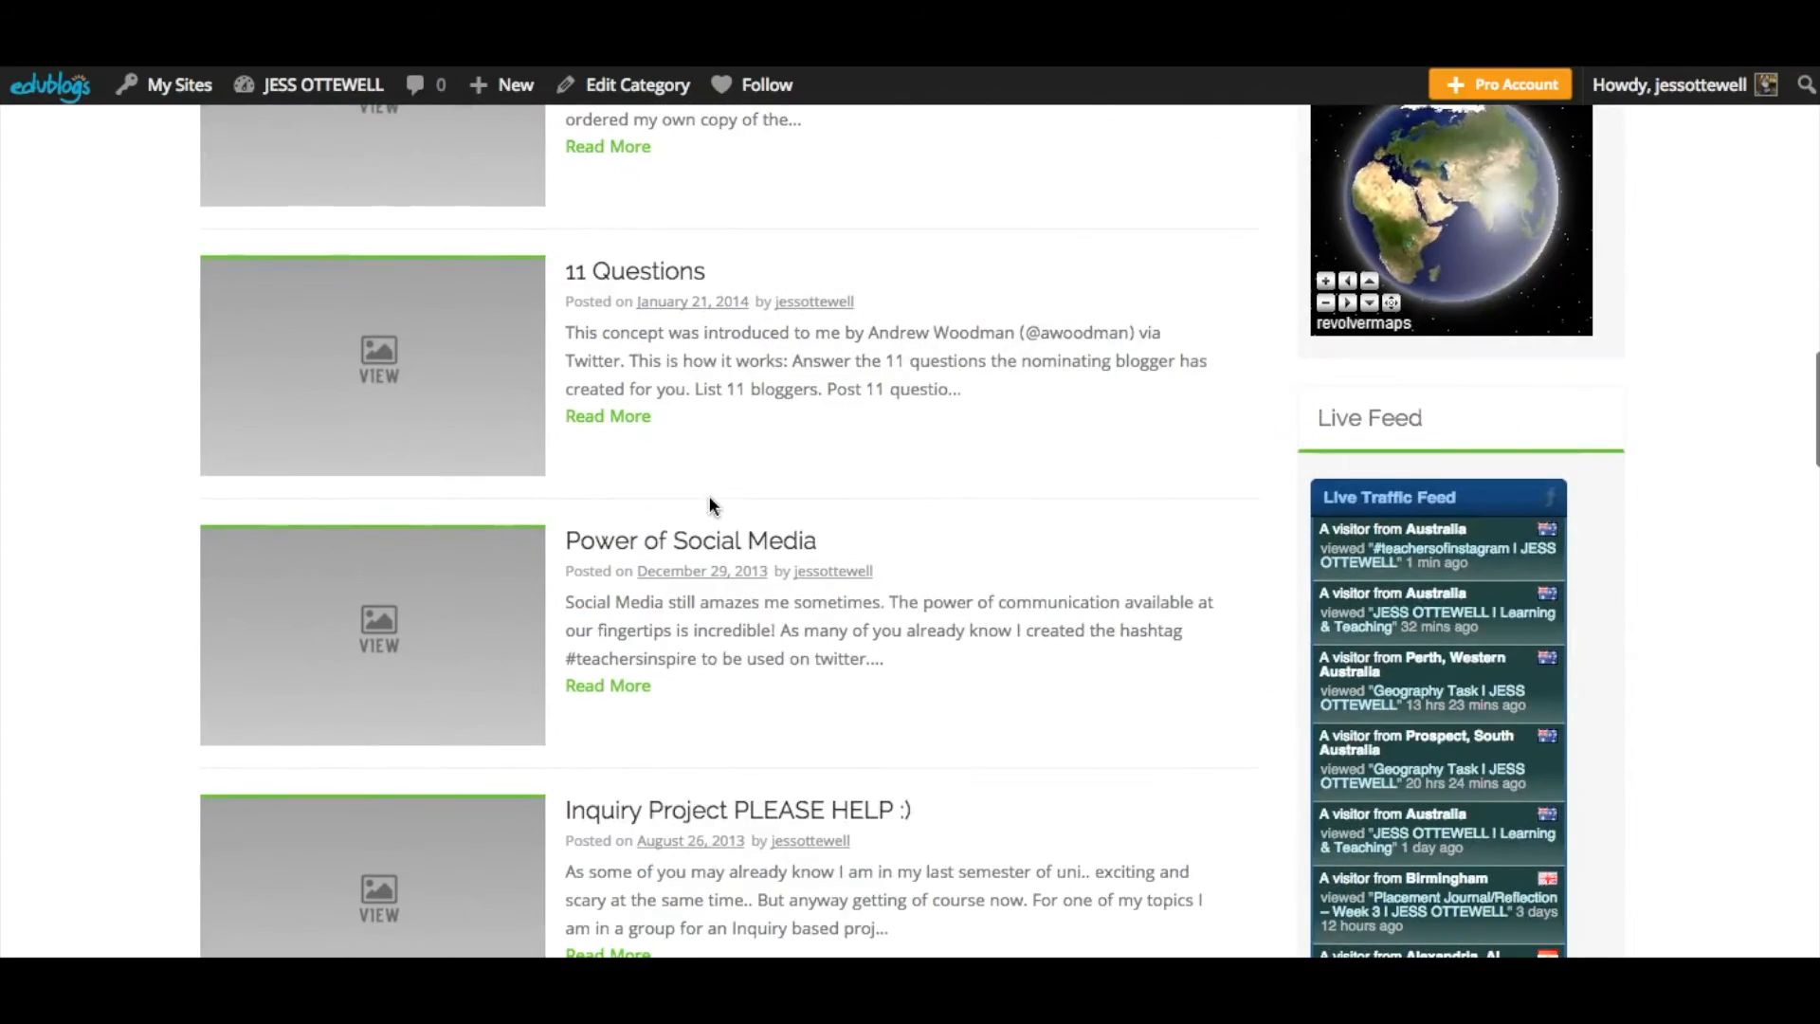
scroll(711, 503, "up", 2)
scroll(708, 495, "up", 15)
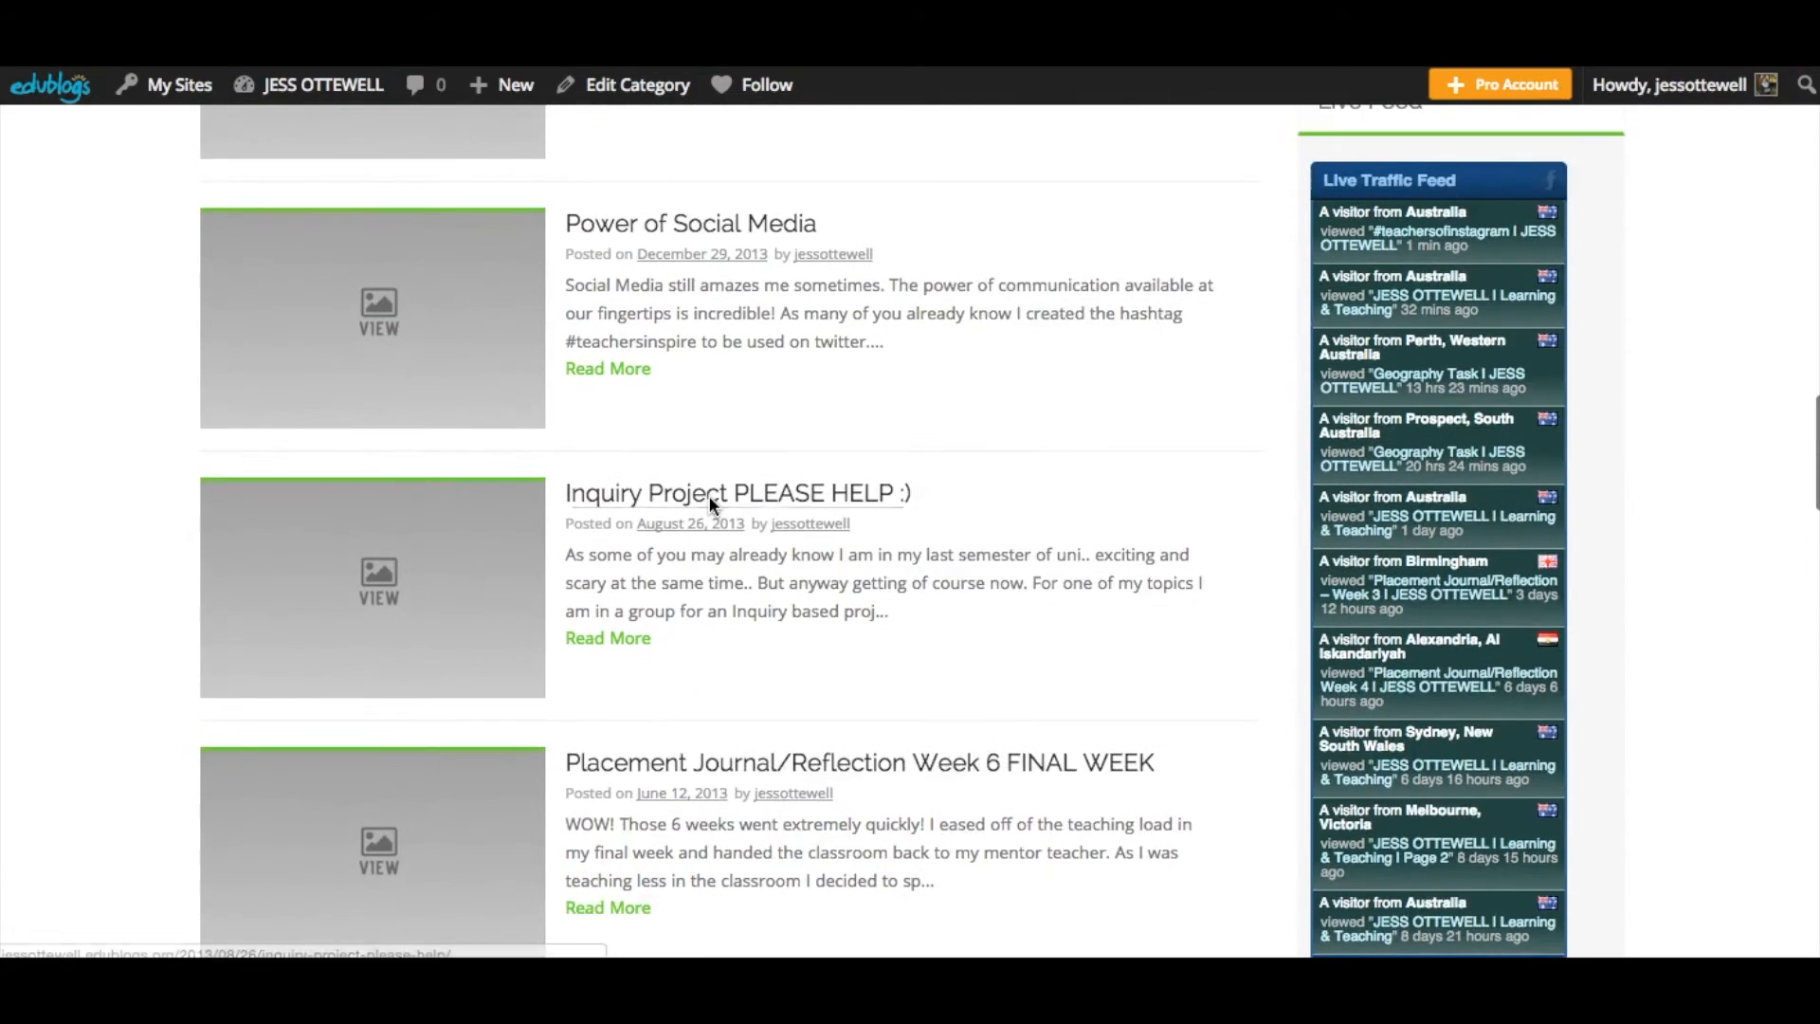
scroll(708, 495, "up", 8)
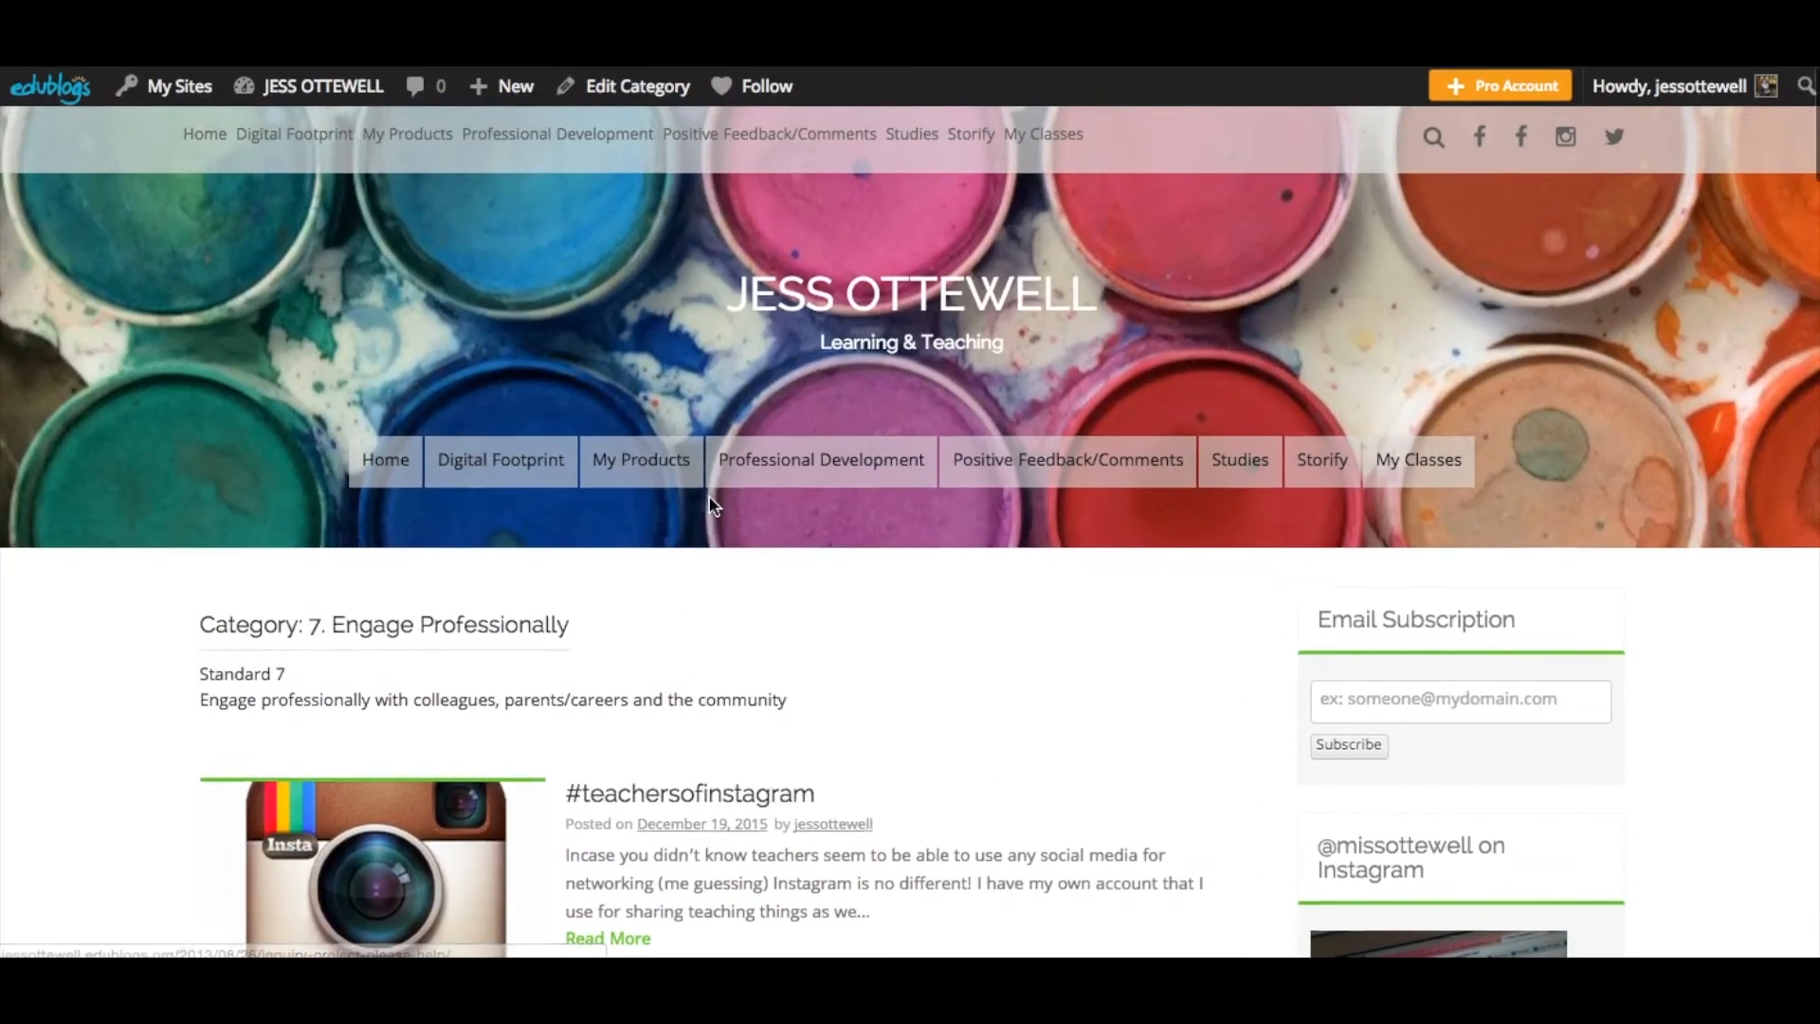
- Go to the blog's home page and browse the posts and the sidebar categories list
left_click(442, 469)
left_click(398, 459)
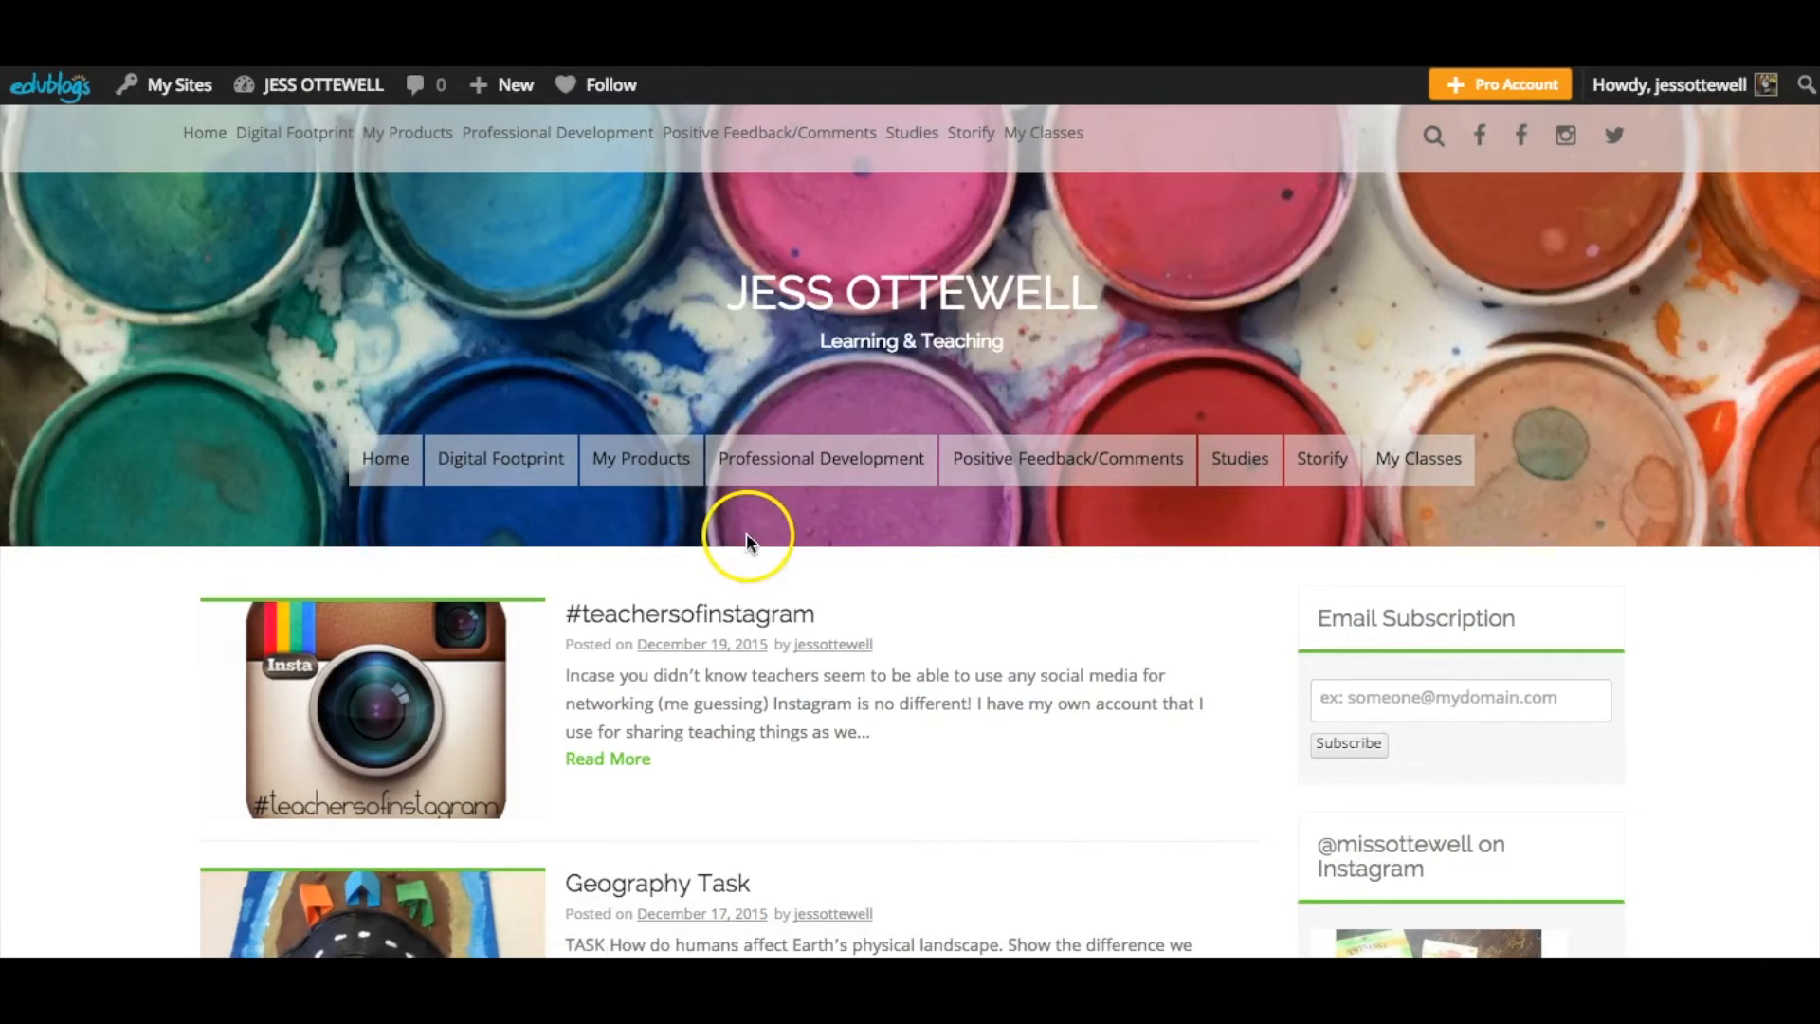
scroll(966, 667, "down", 2)
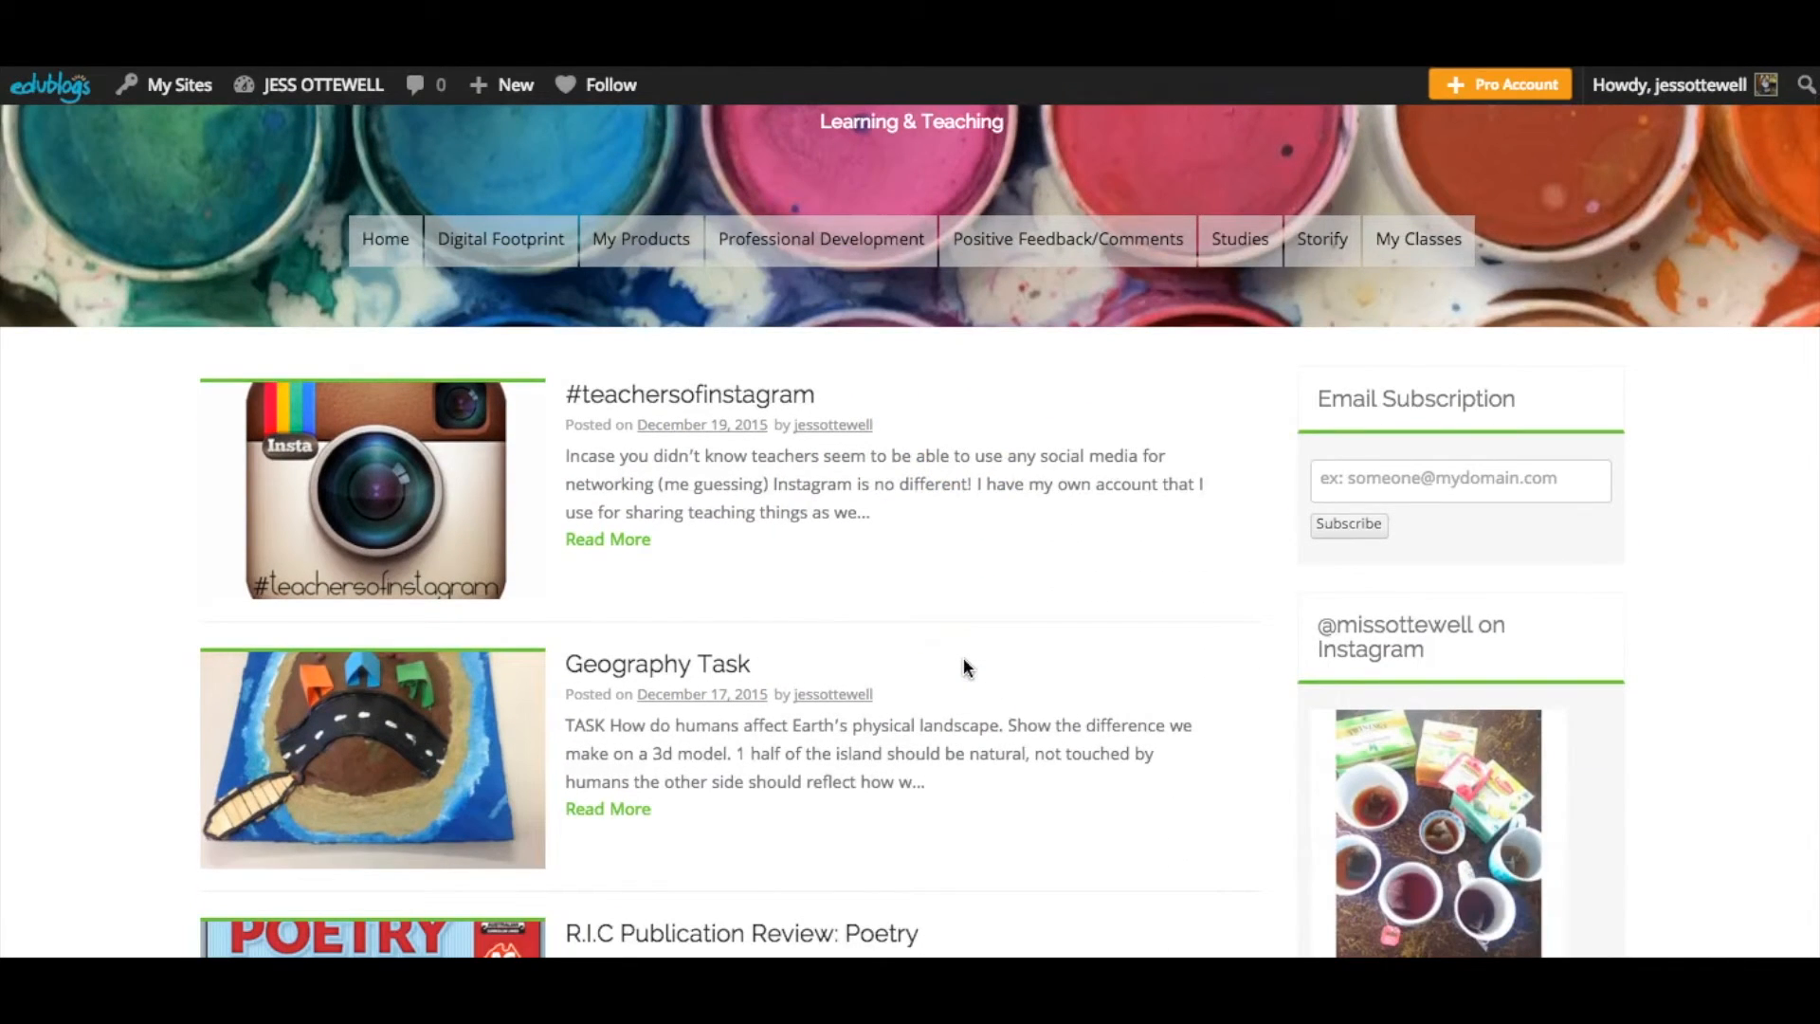
scroll(904, 622, "down", 3)
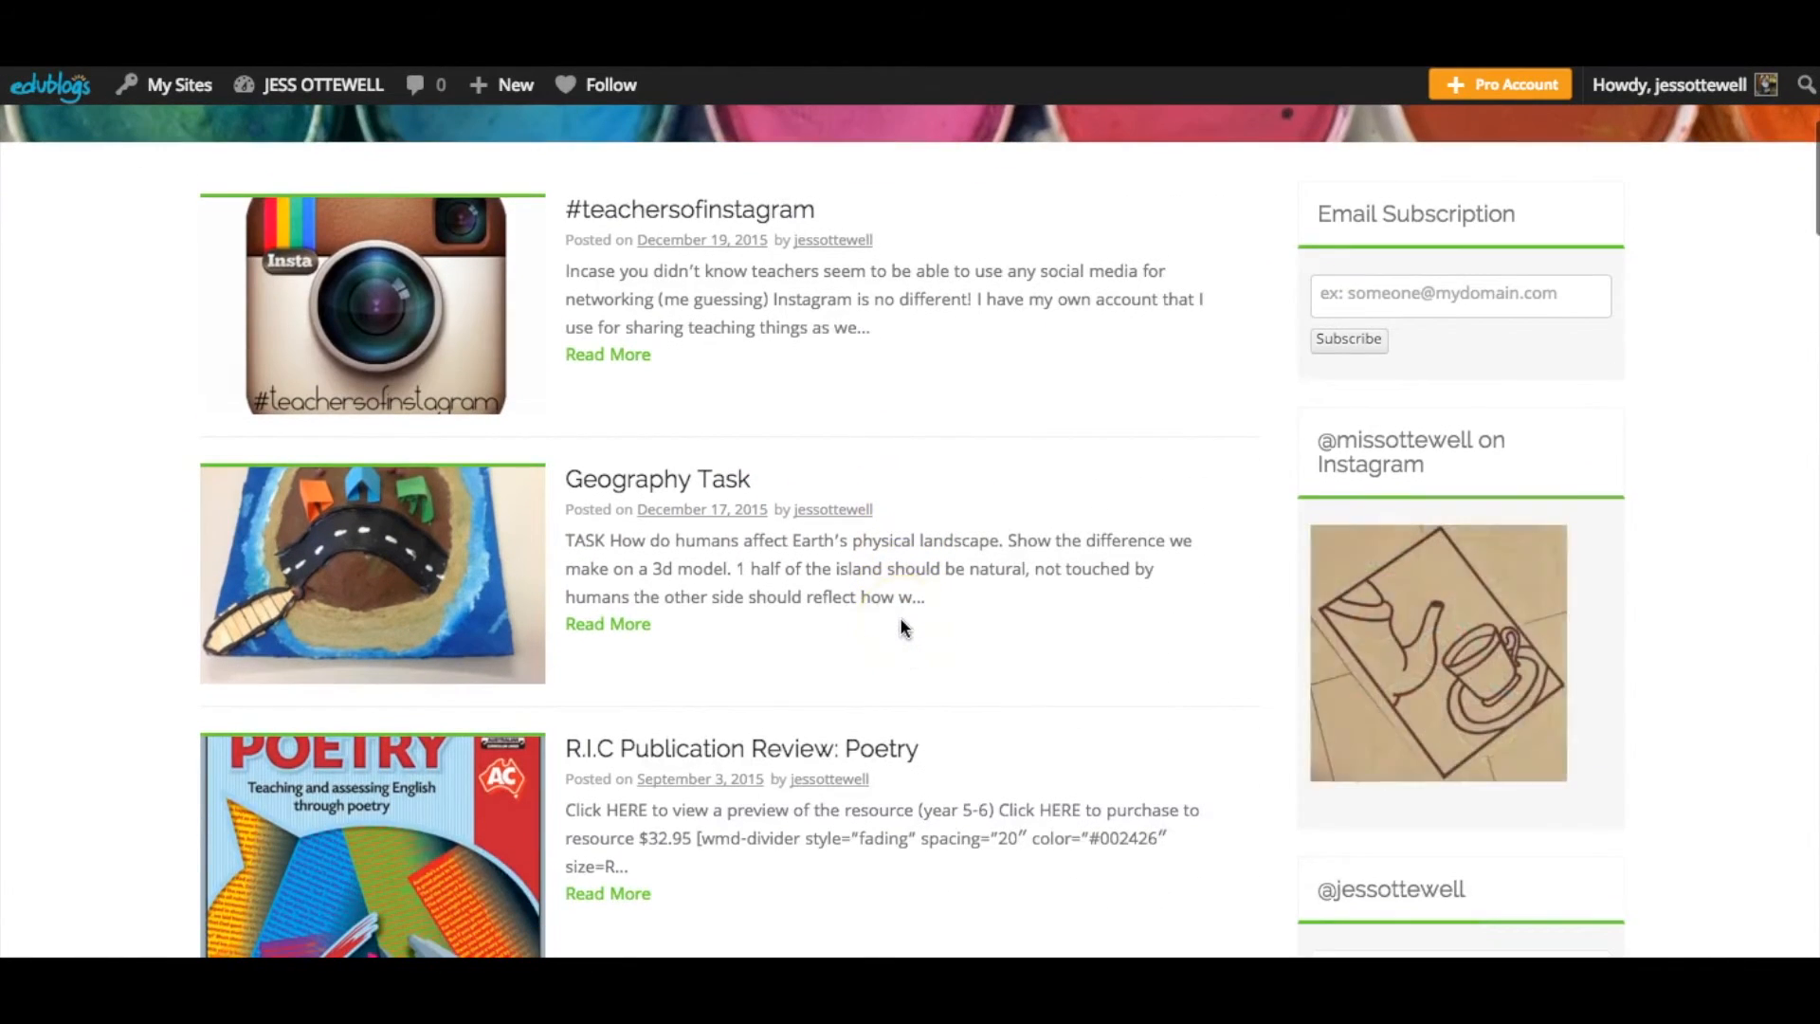
scroll(1491, 640, "down", 5)
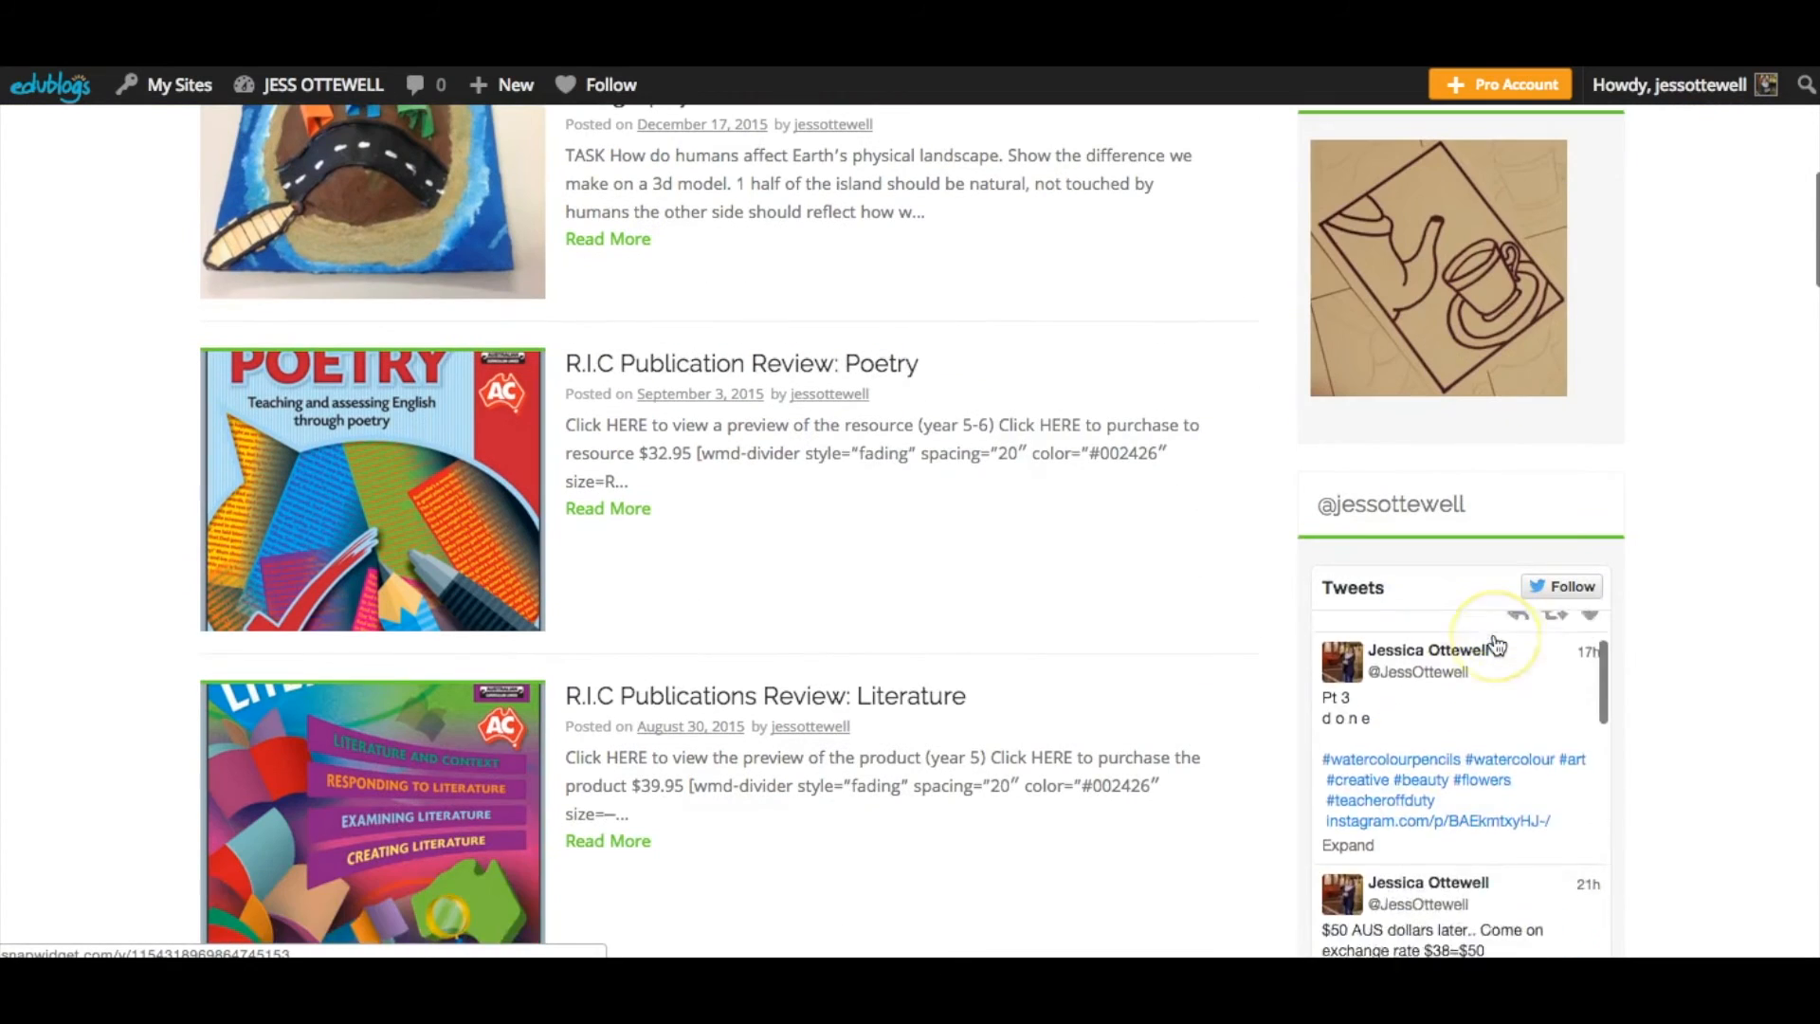
scroll(1681, 681, "down", 15)
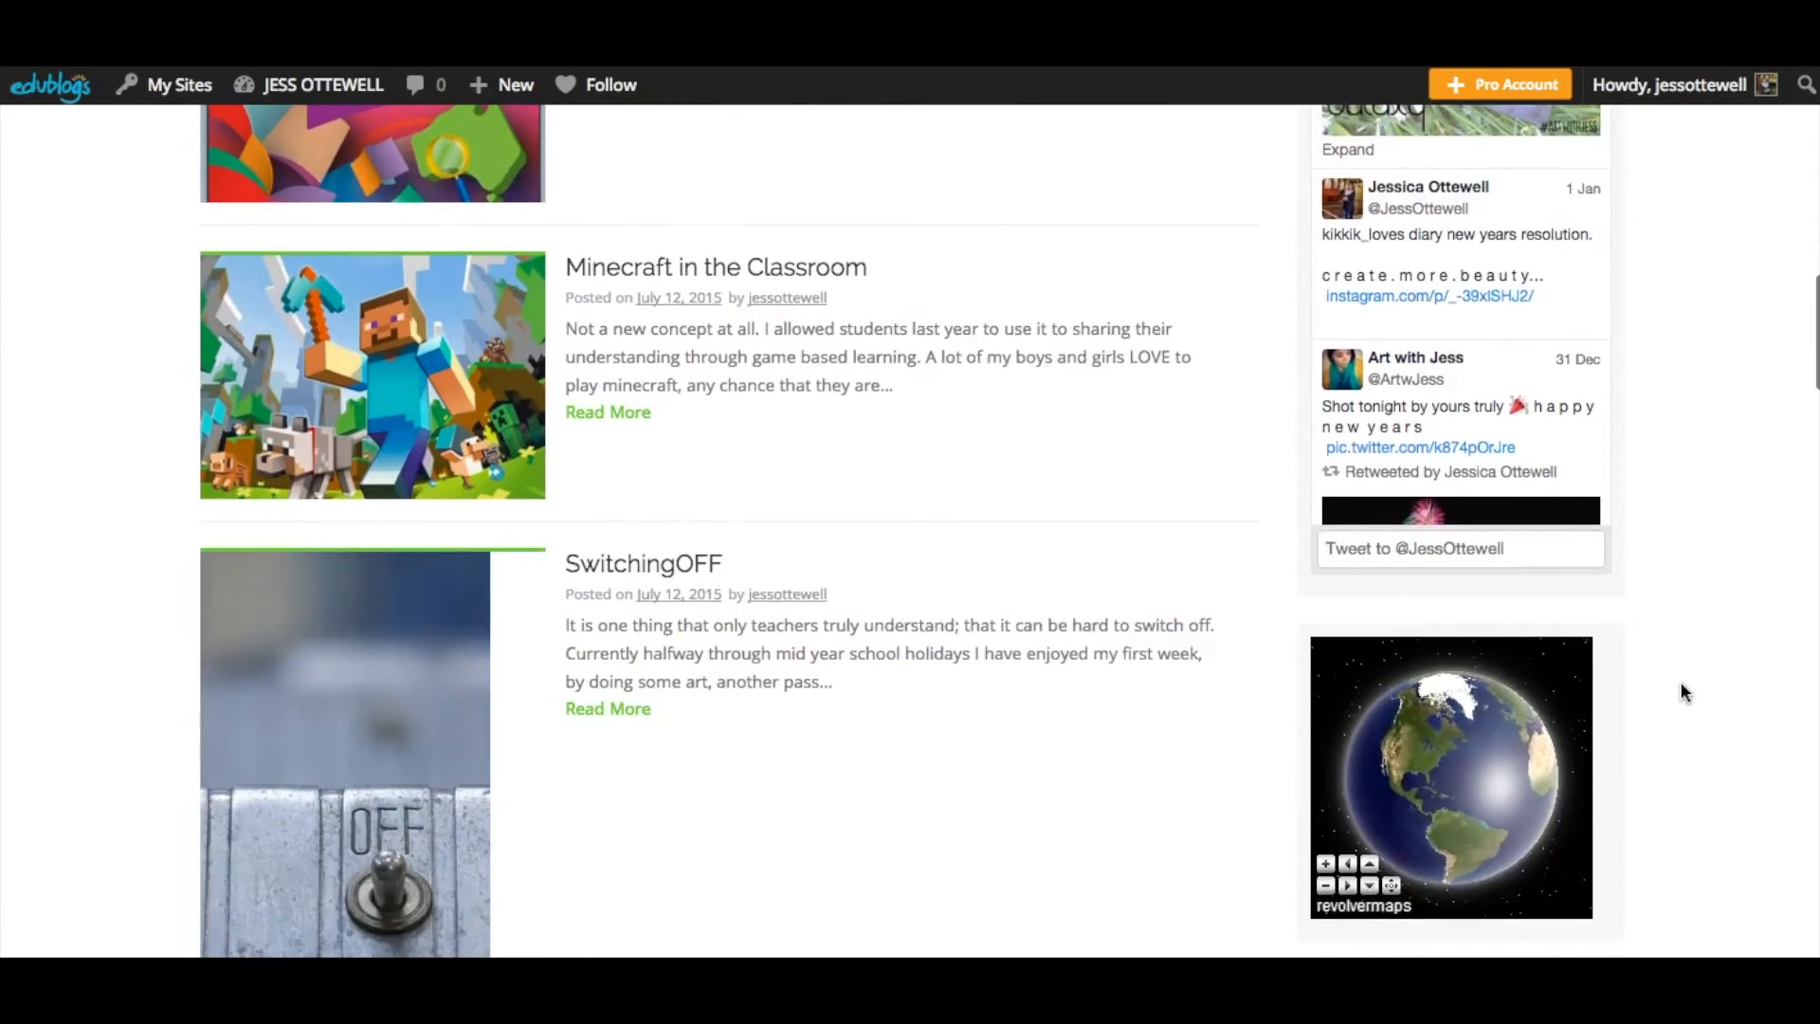
scroll(1681, 681, "down", 15)
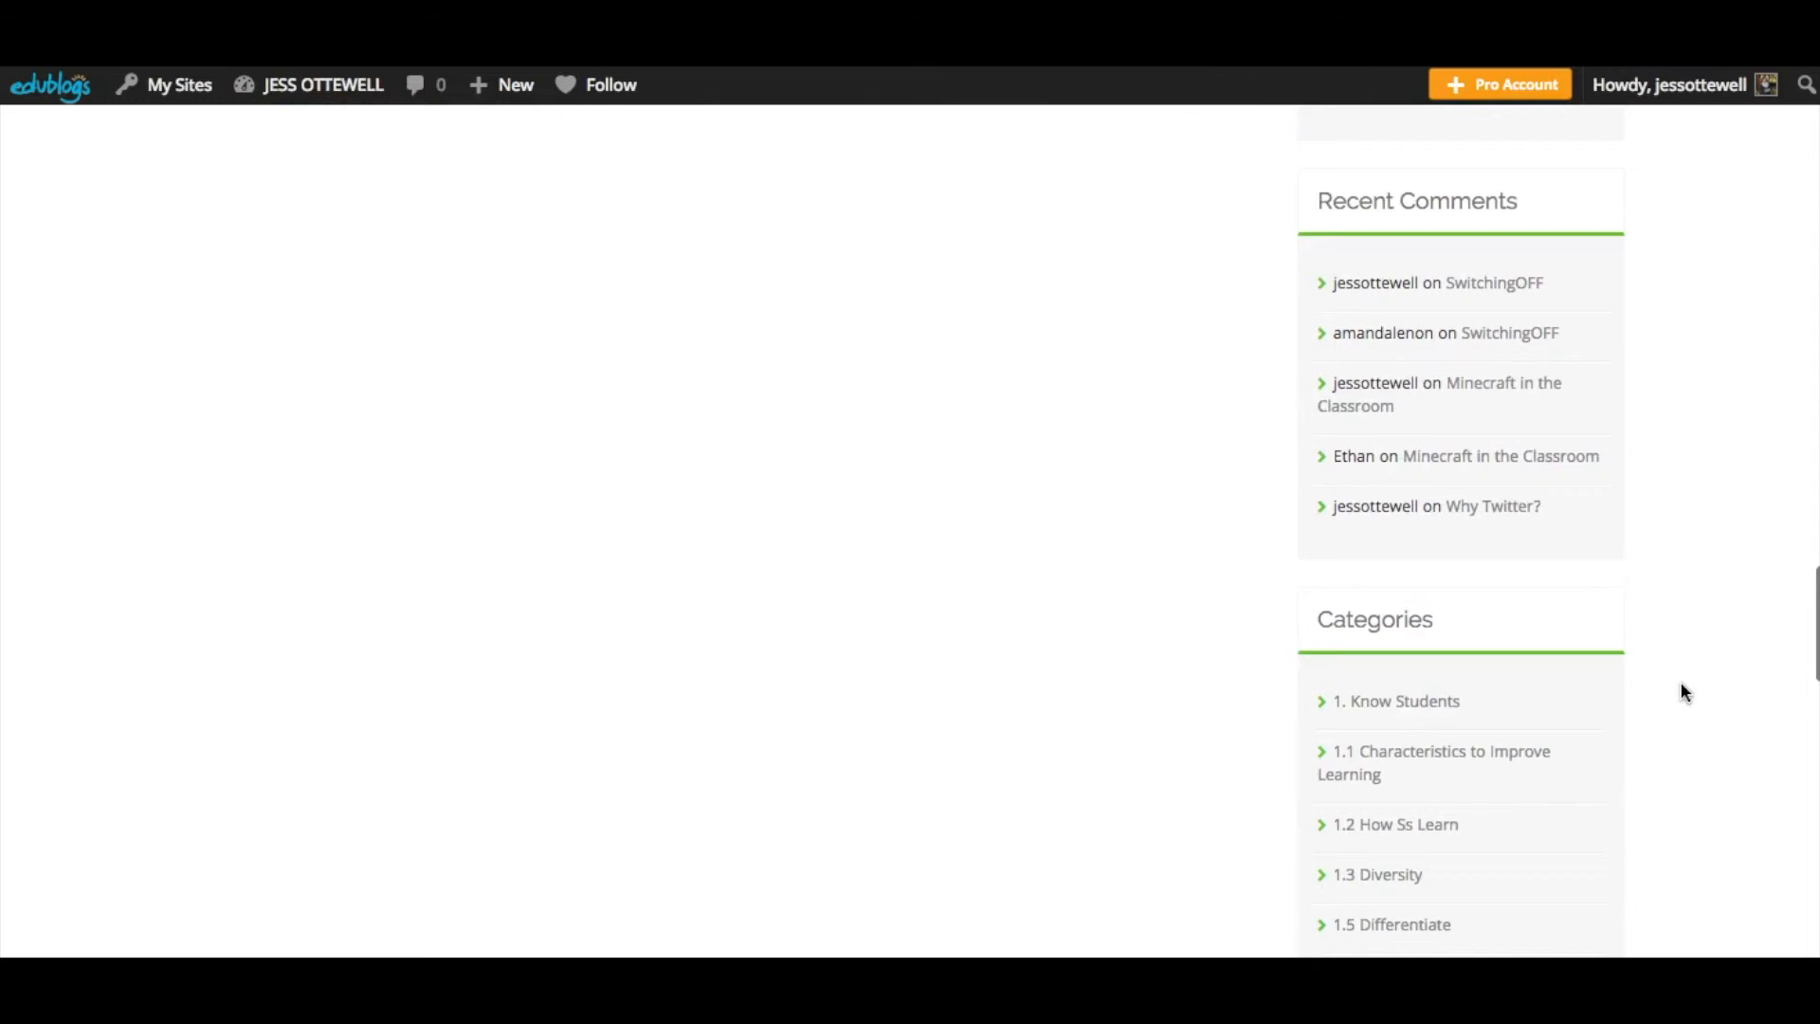
scroll(1681, 681, "down", 3)
left_click(1446, 384)
scroll(1152, 504, "down", 1)
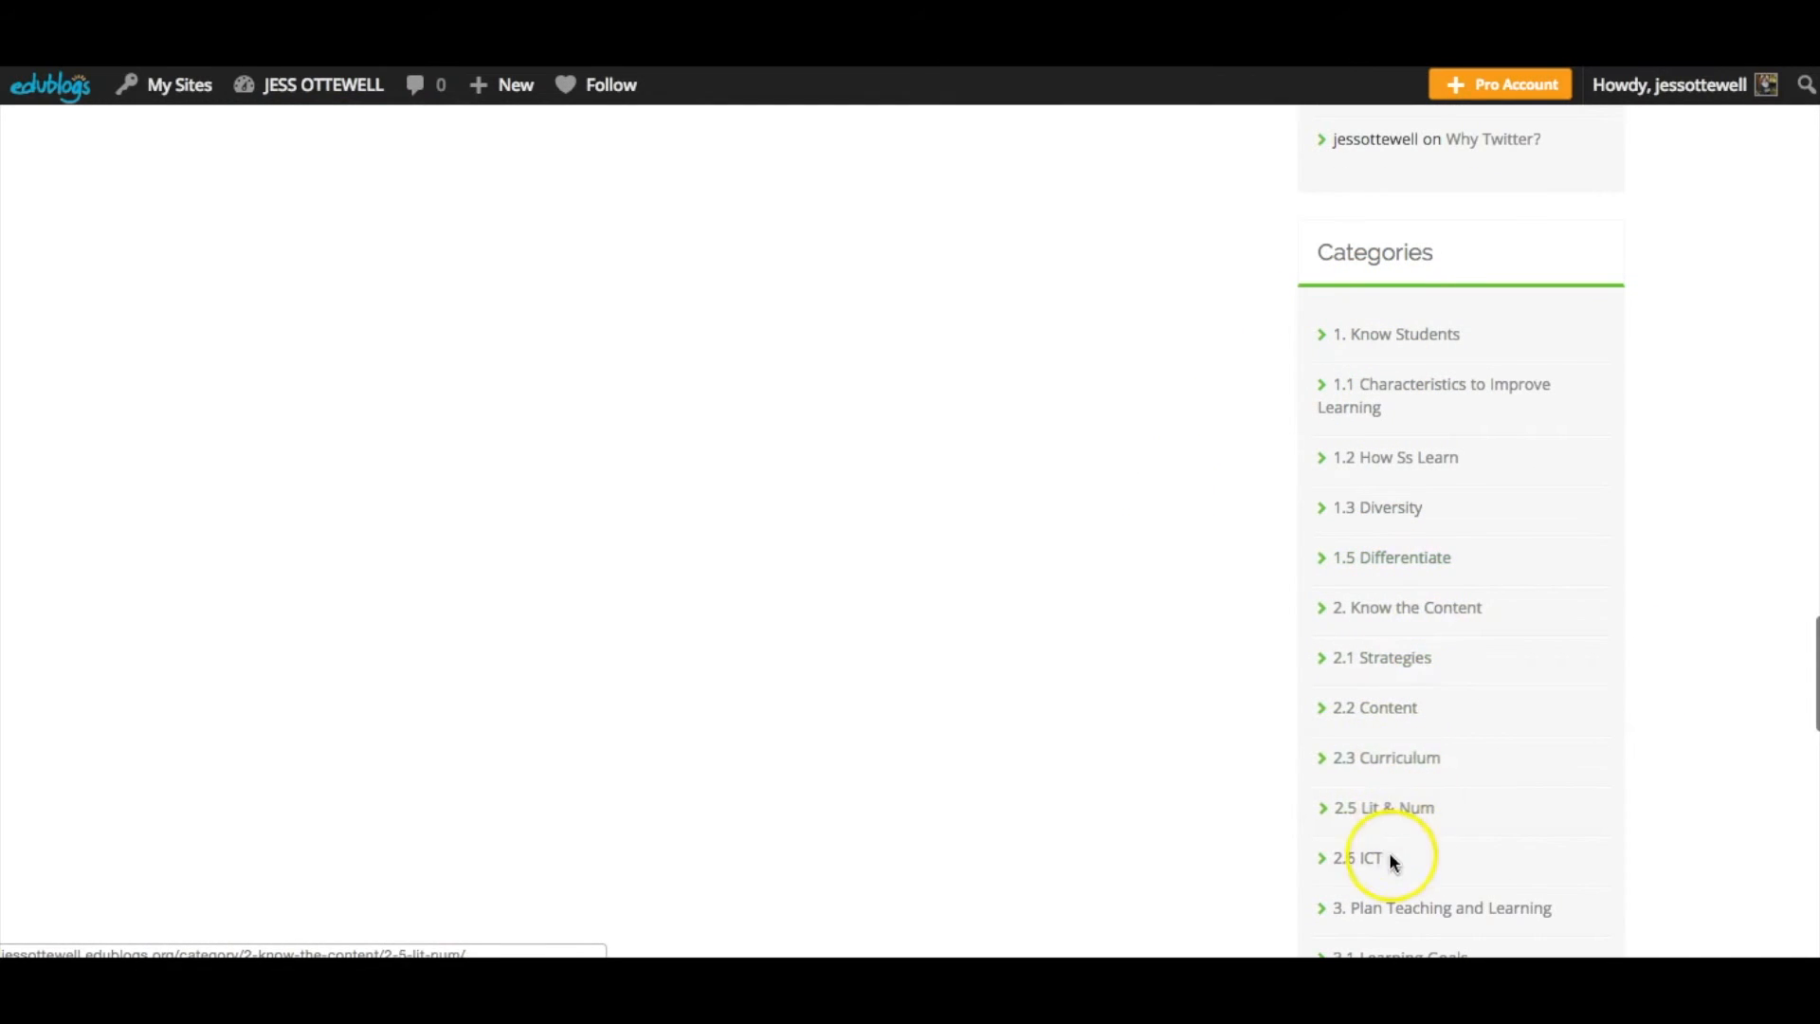
scroll(1145, 654, "down", 4)
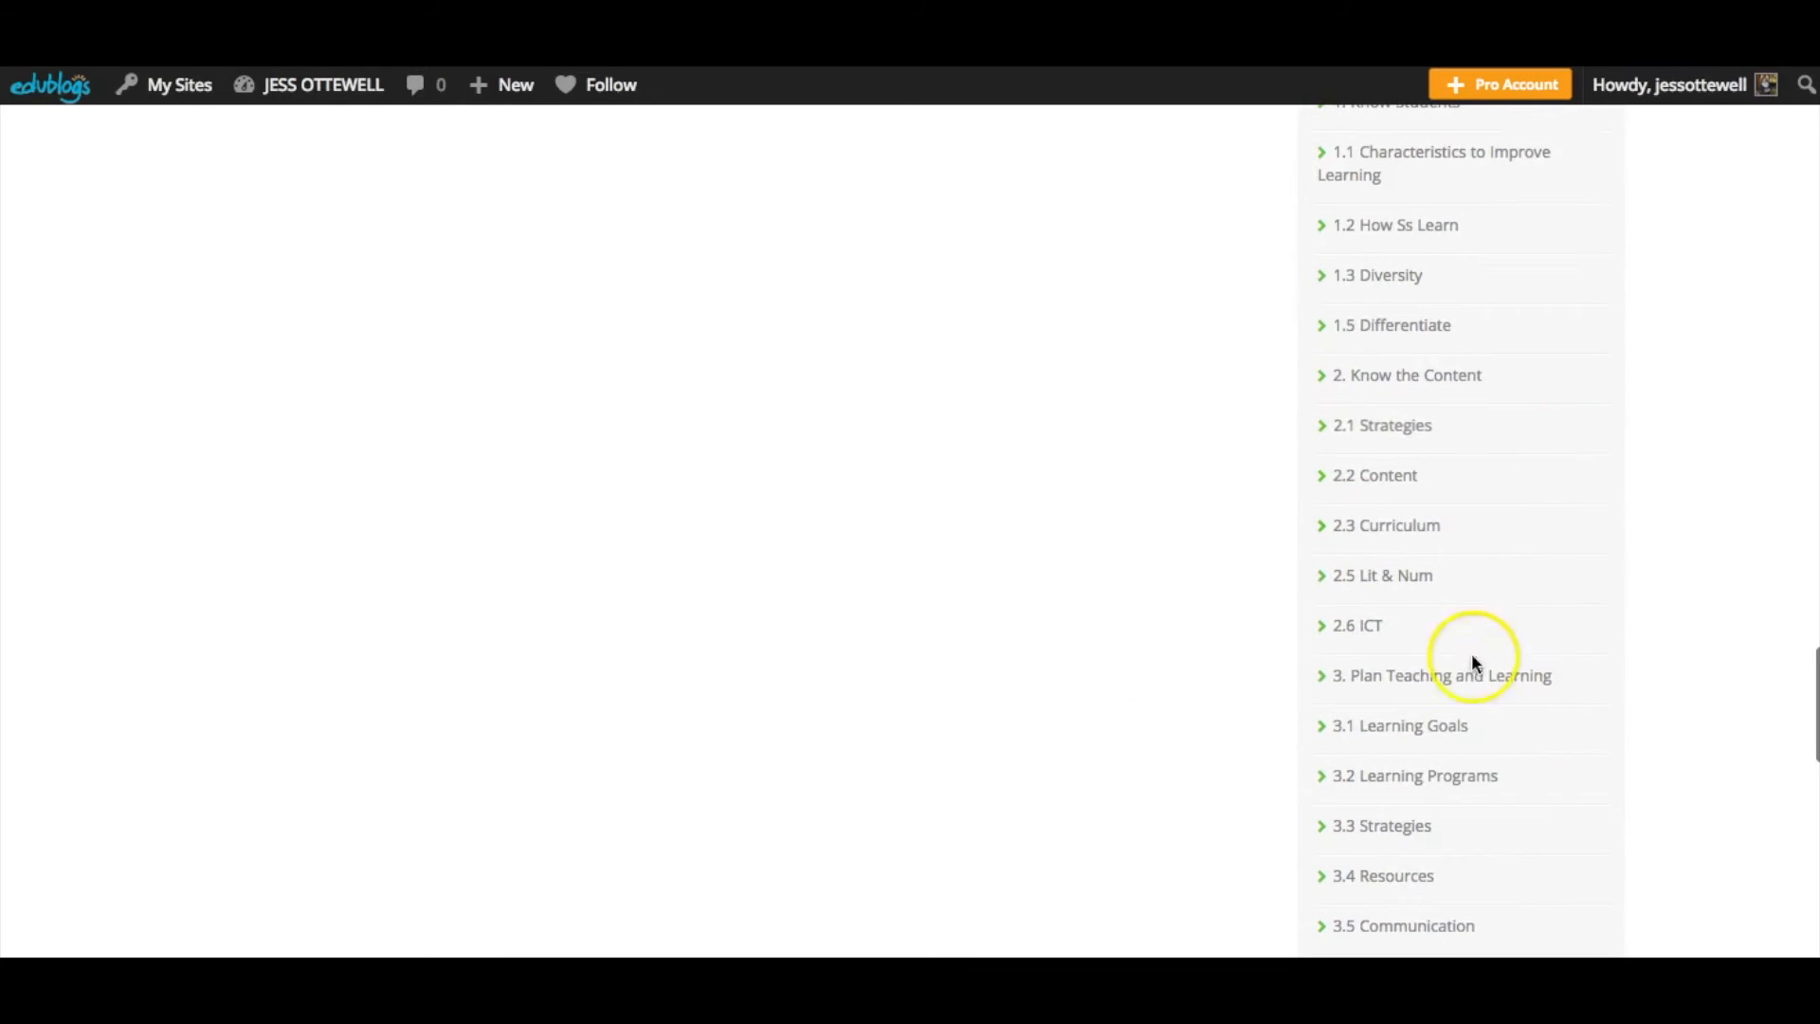
scroll(1360, 642, "down", 15)
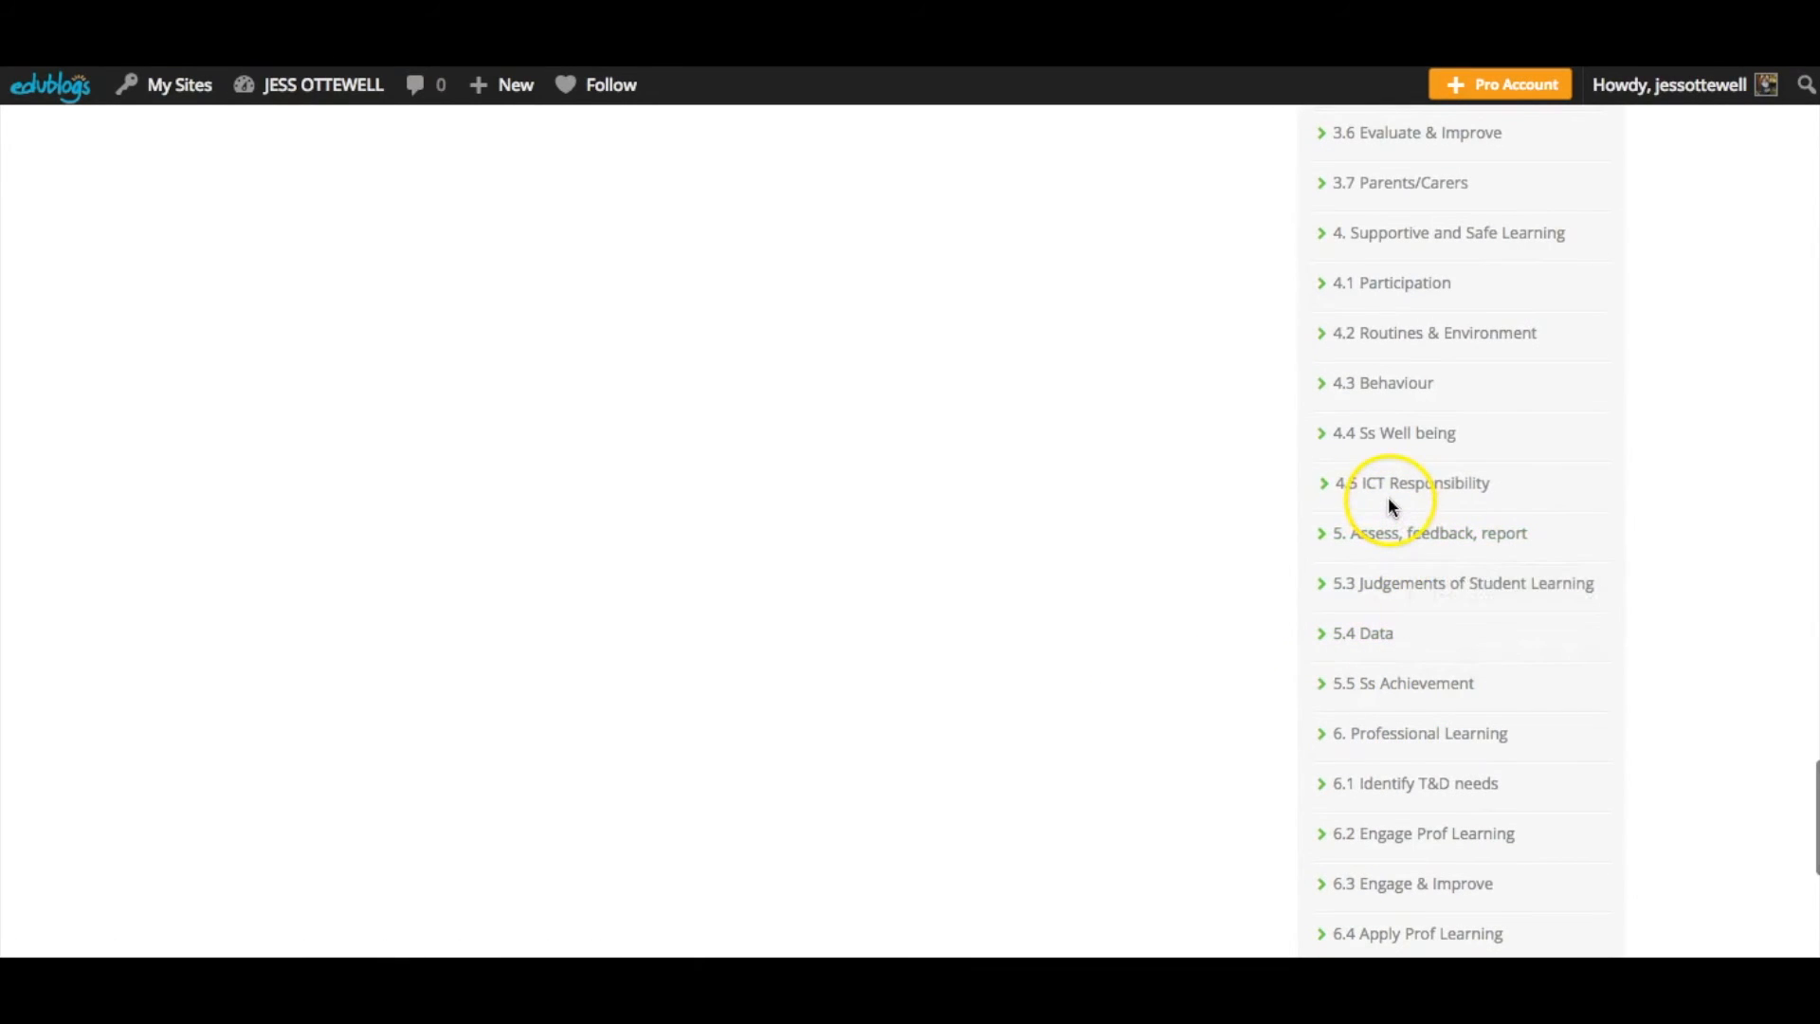
scroll(1179, 458, "up", 20)
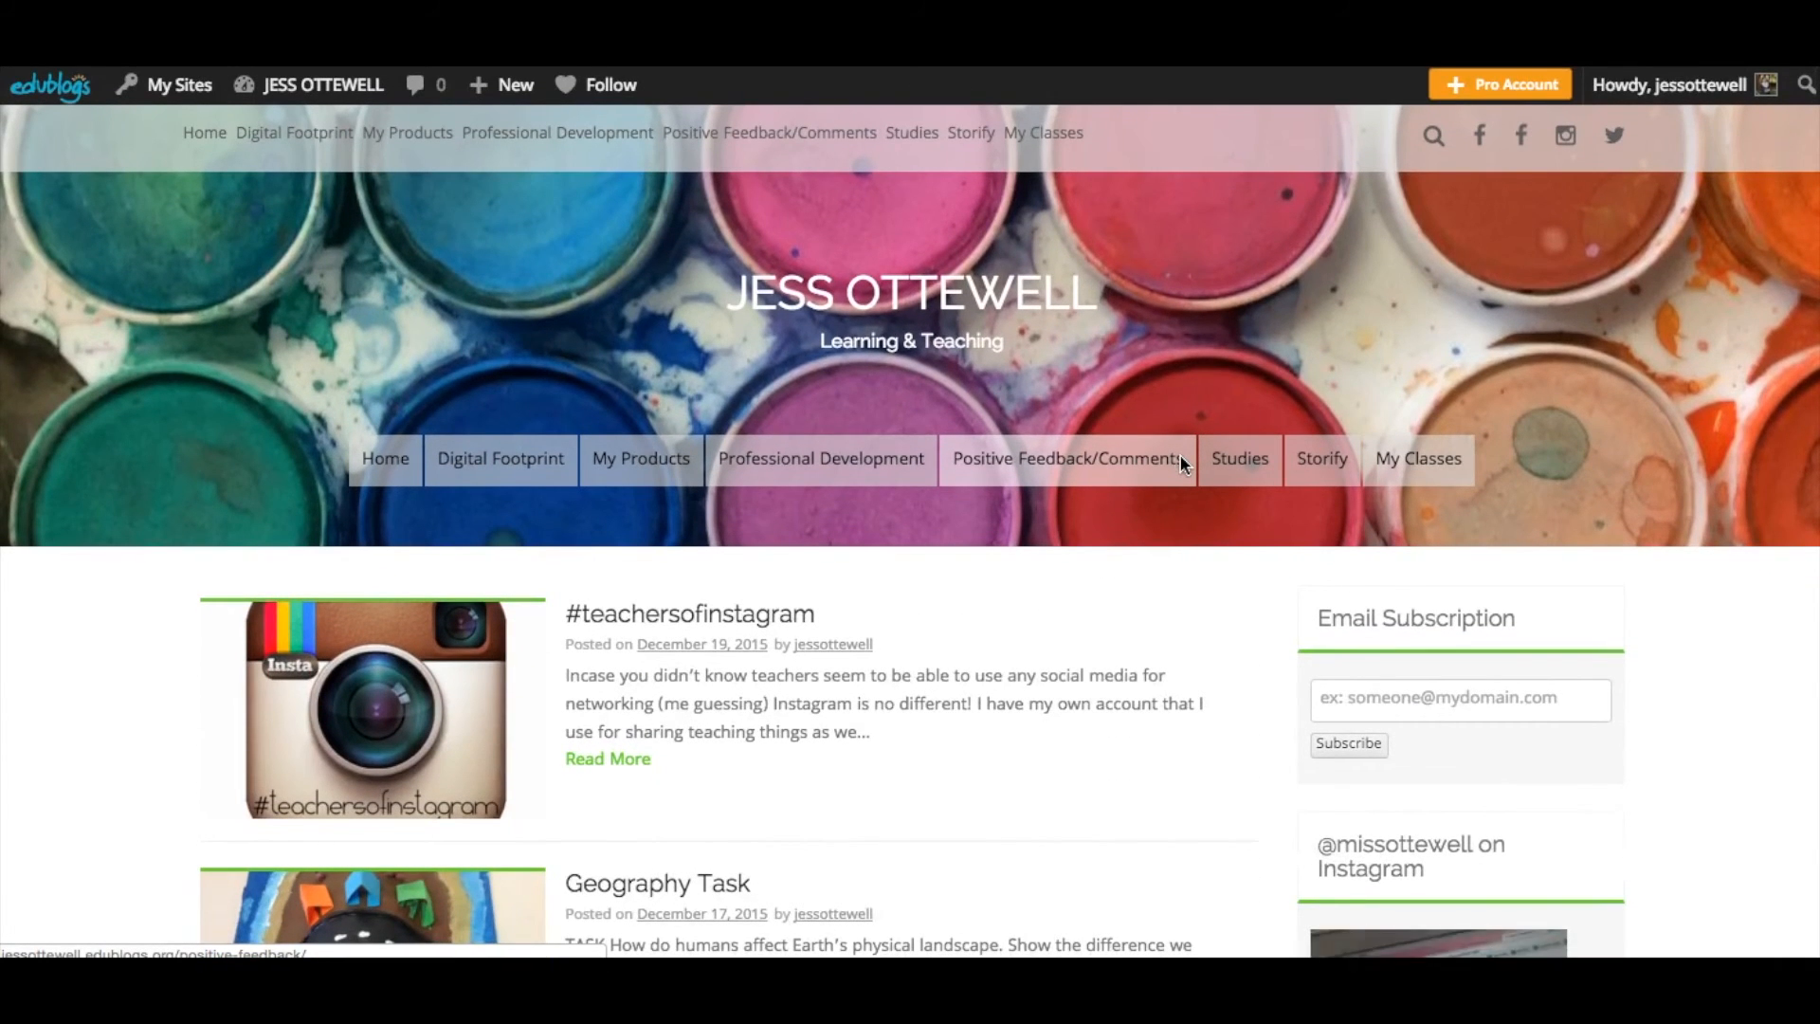
- Open the menu for adding new content to start a new post
mouse_move(300, 87)
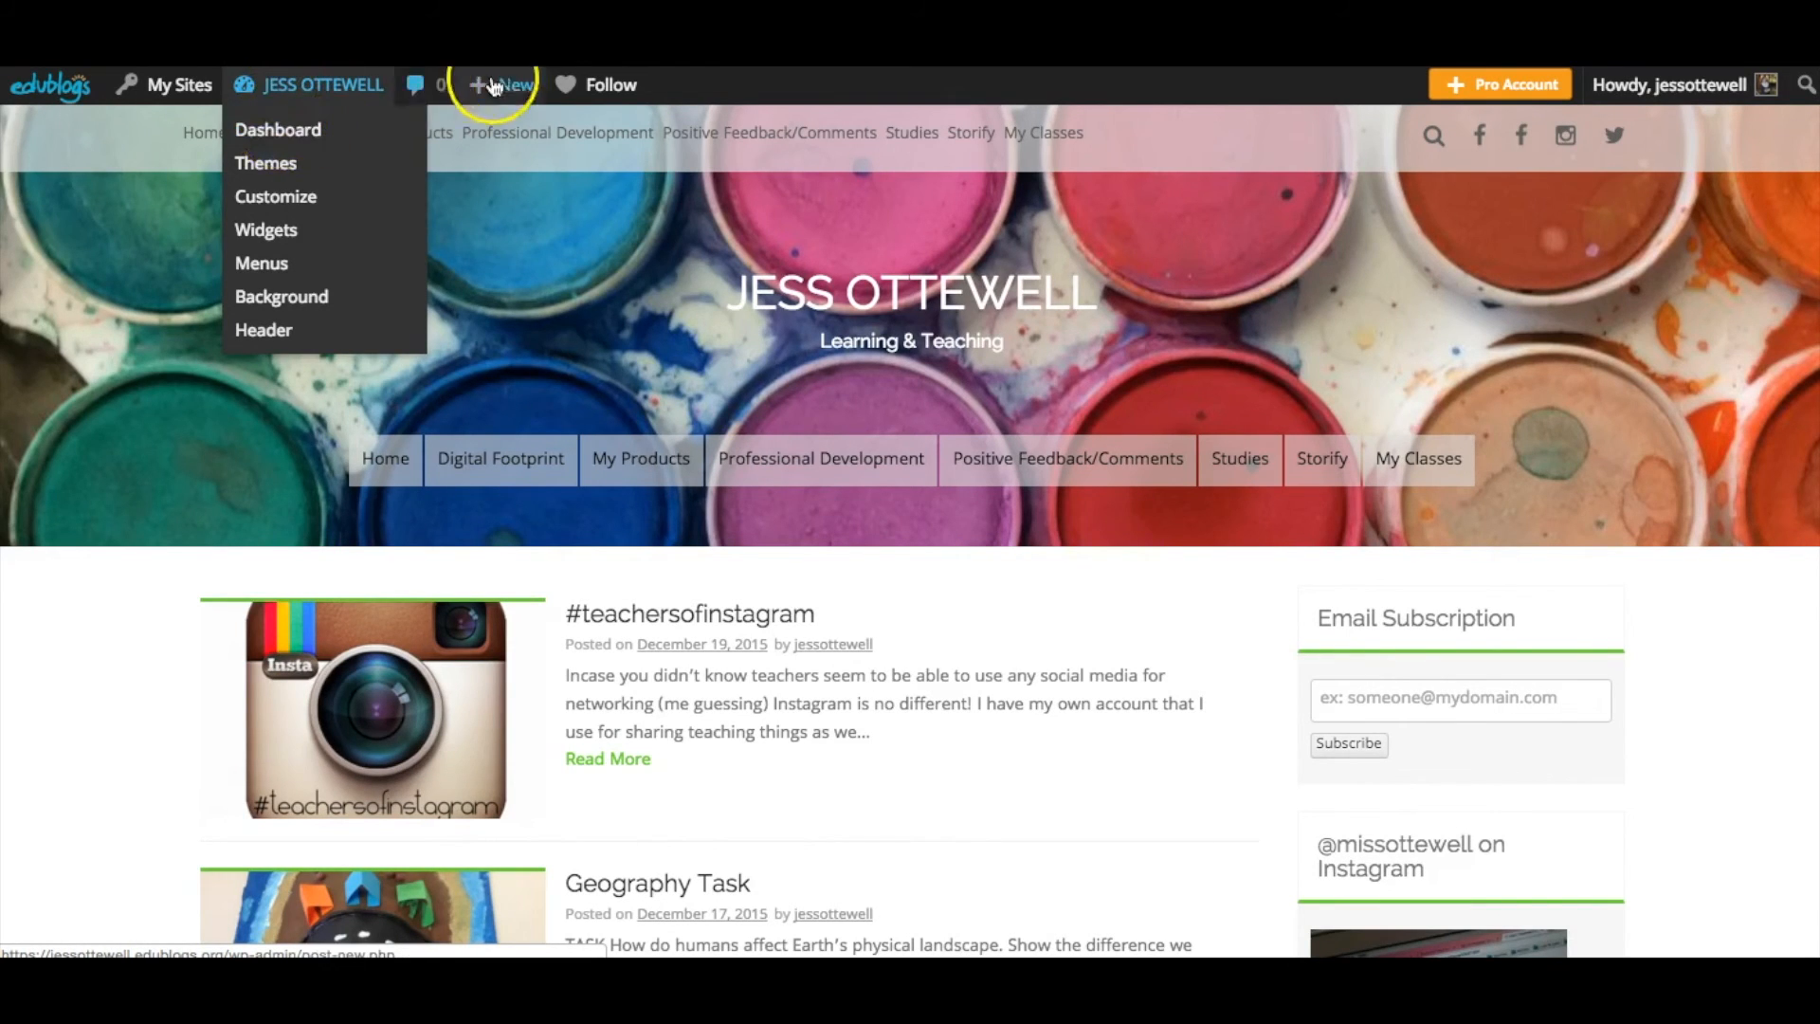
mouse_move(512, 90)
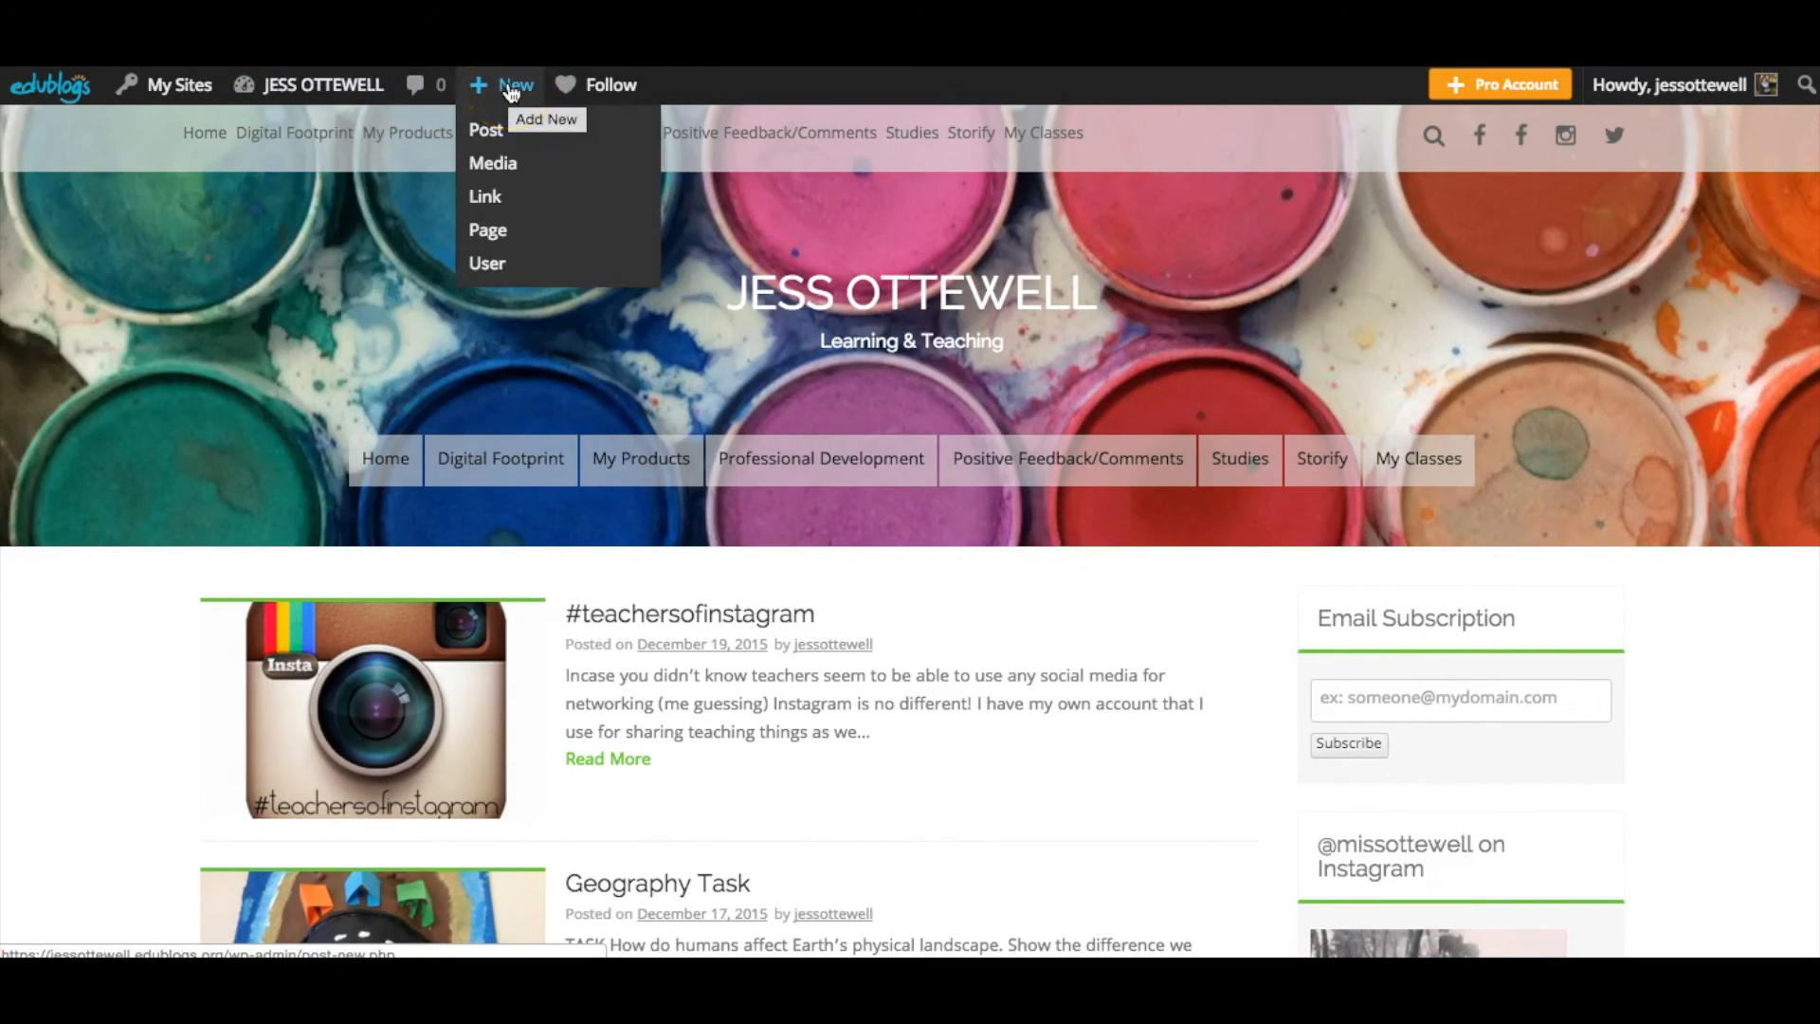